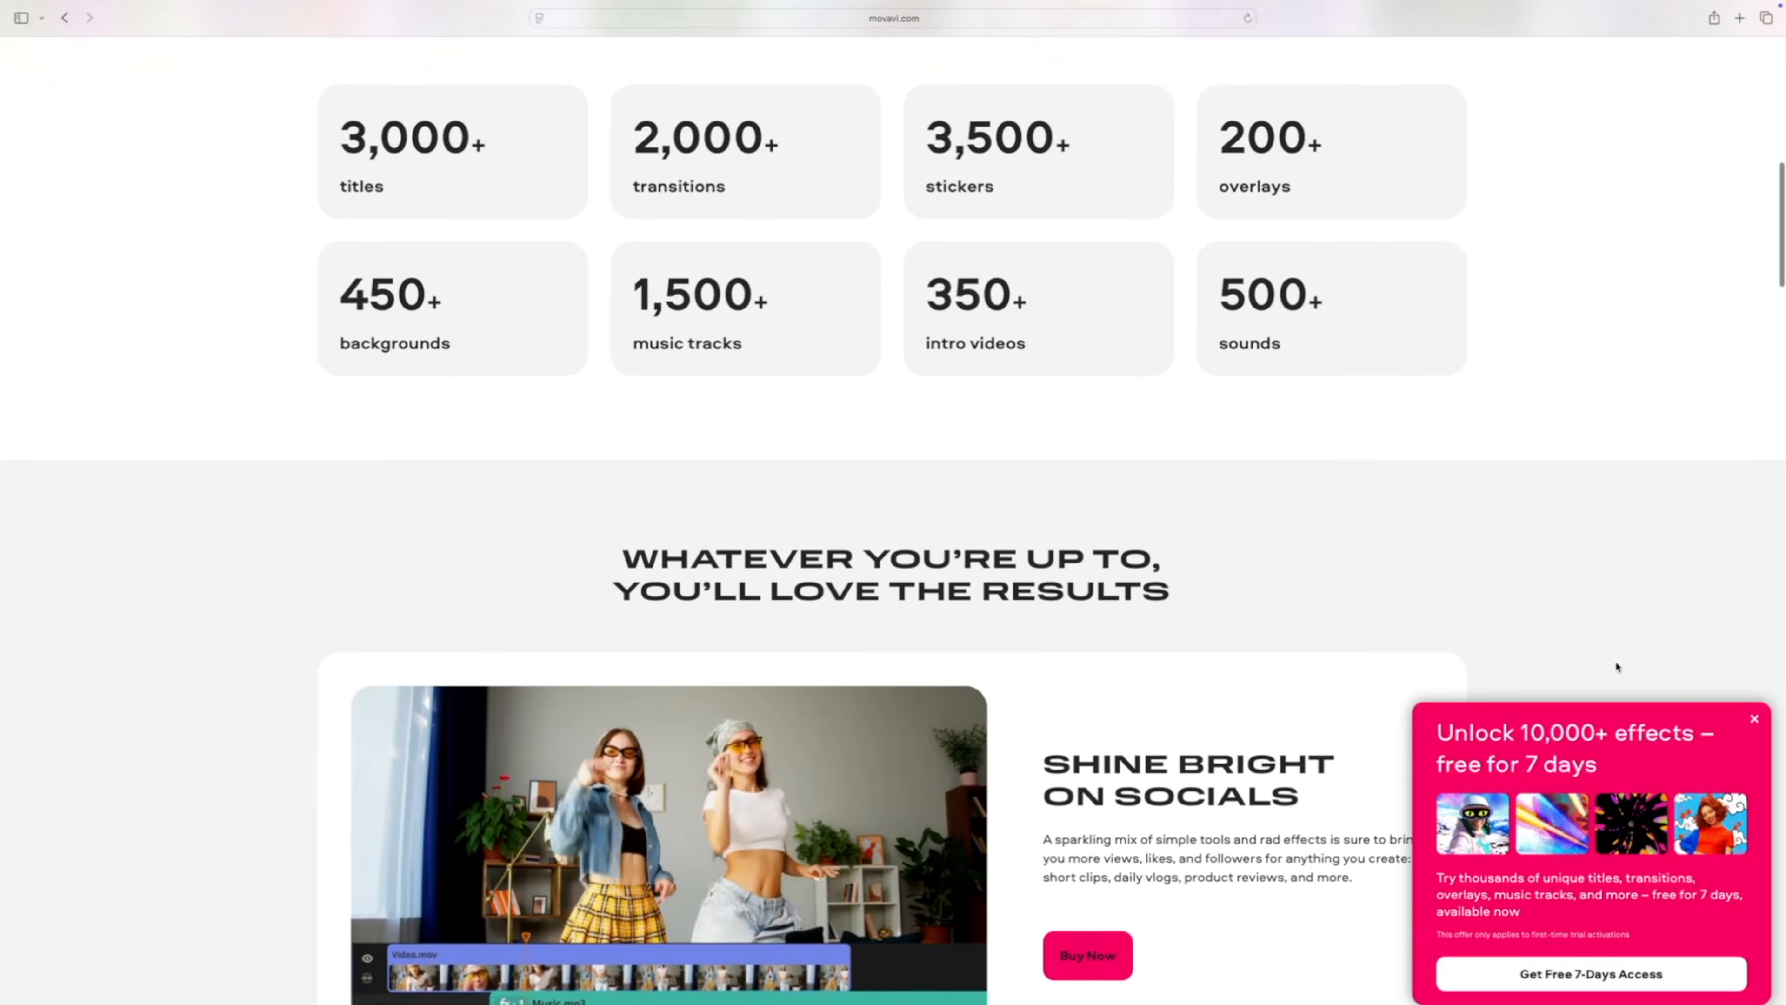
# - Review the Movavi Video Editor features and plans, and start buying the 1-year Video Editor Plus plan
pyautogui.scroll(11, 1617, 667)
pyautogui.scroll(-3, 1427, 700)
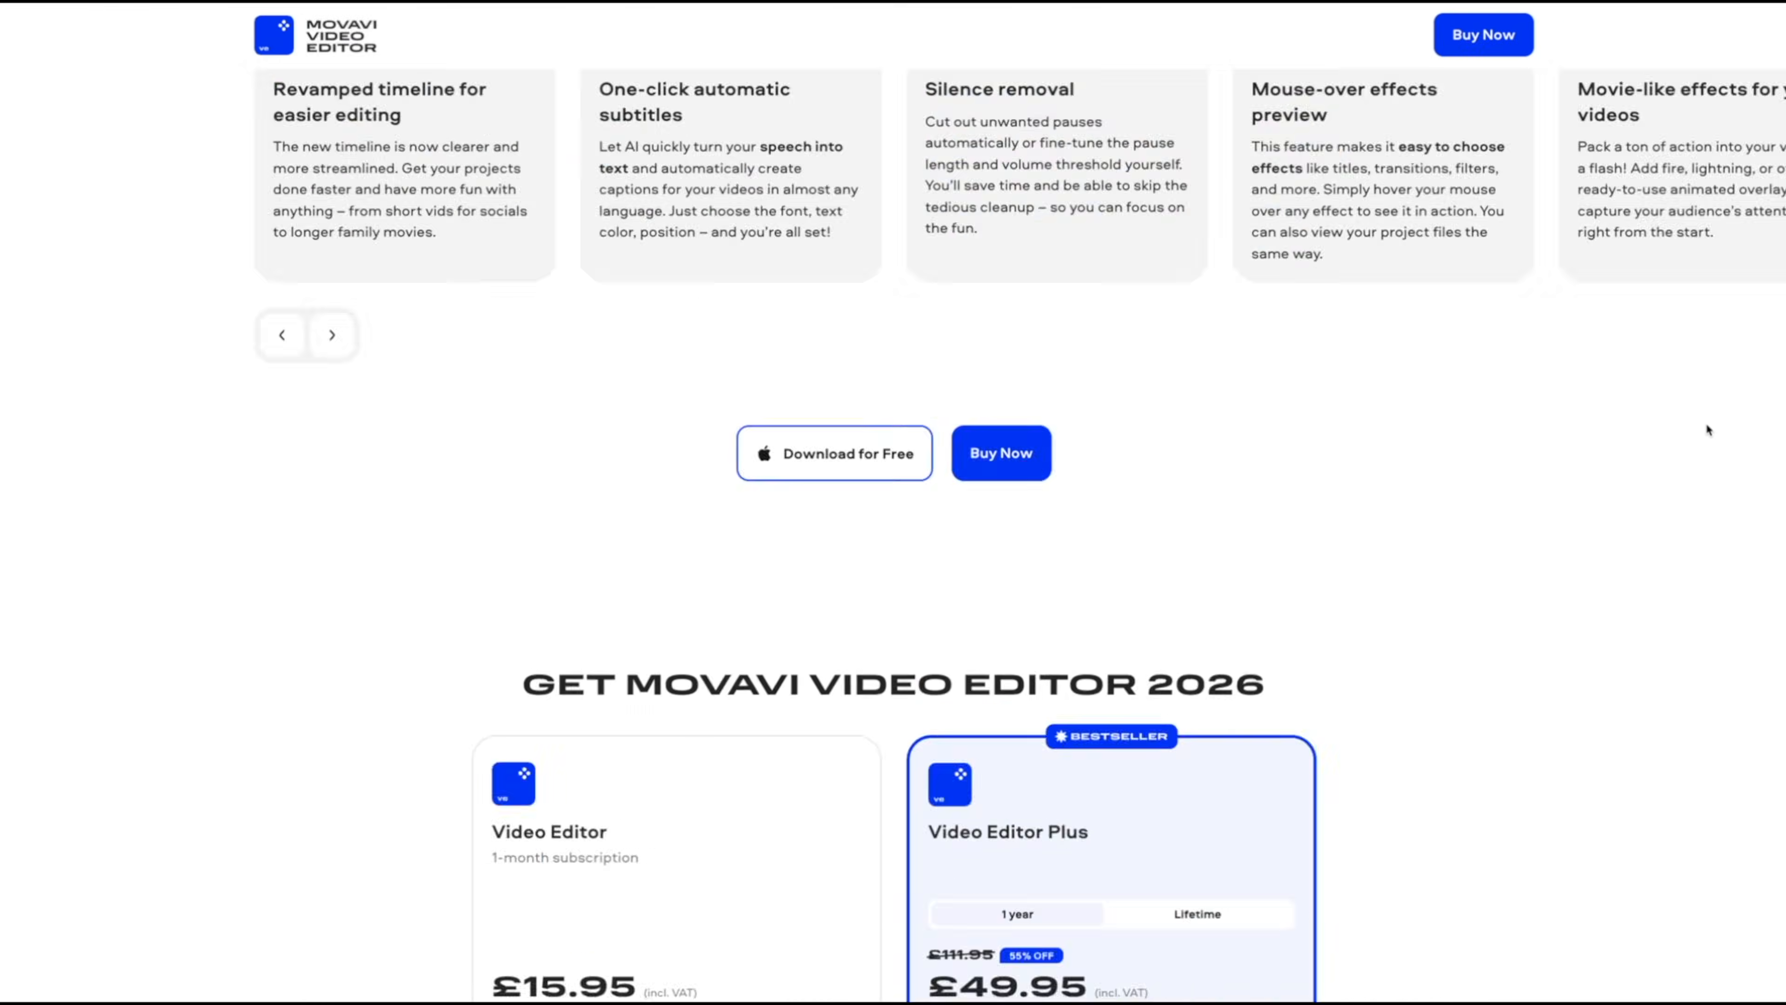
pyautogui.scroll(-10, 1705, 422)
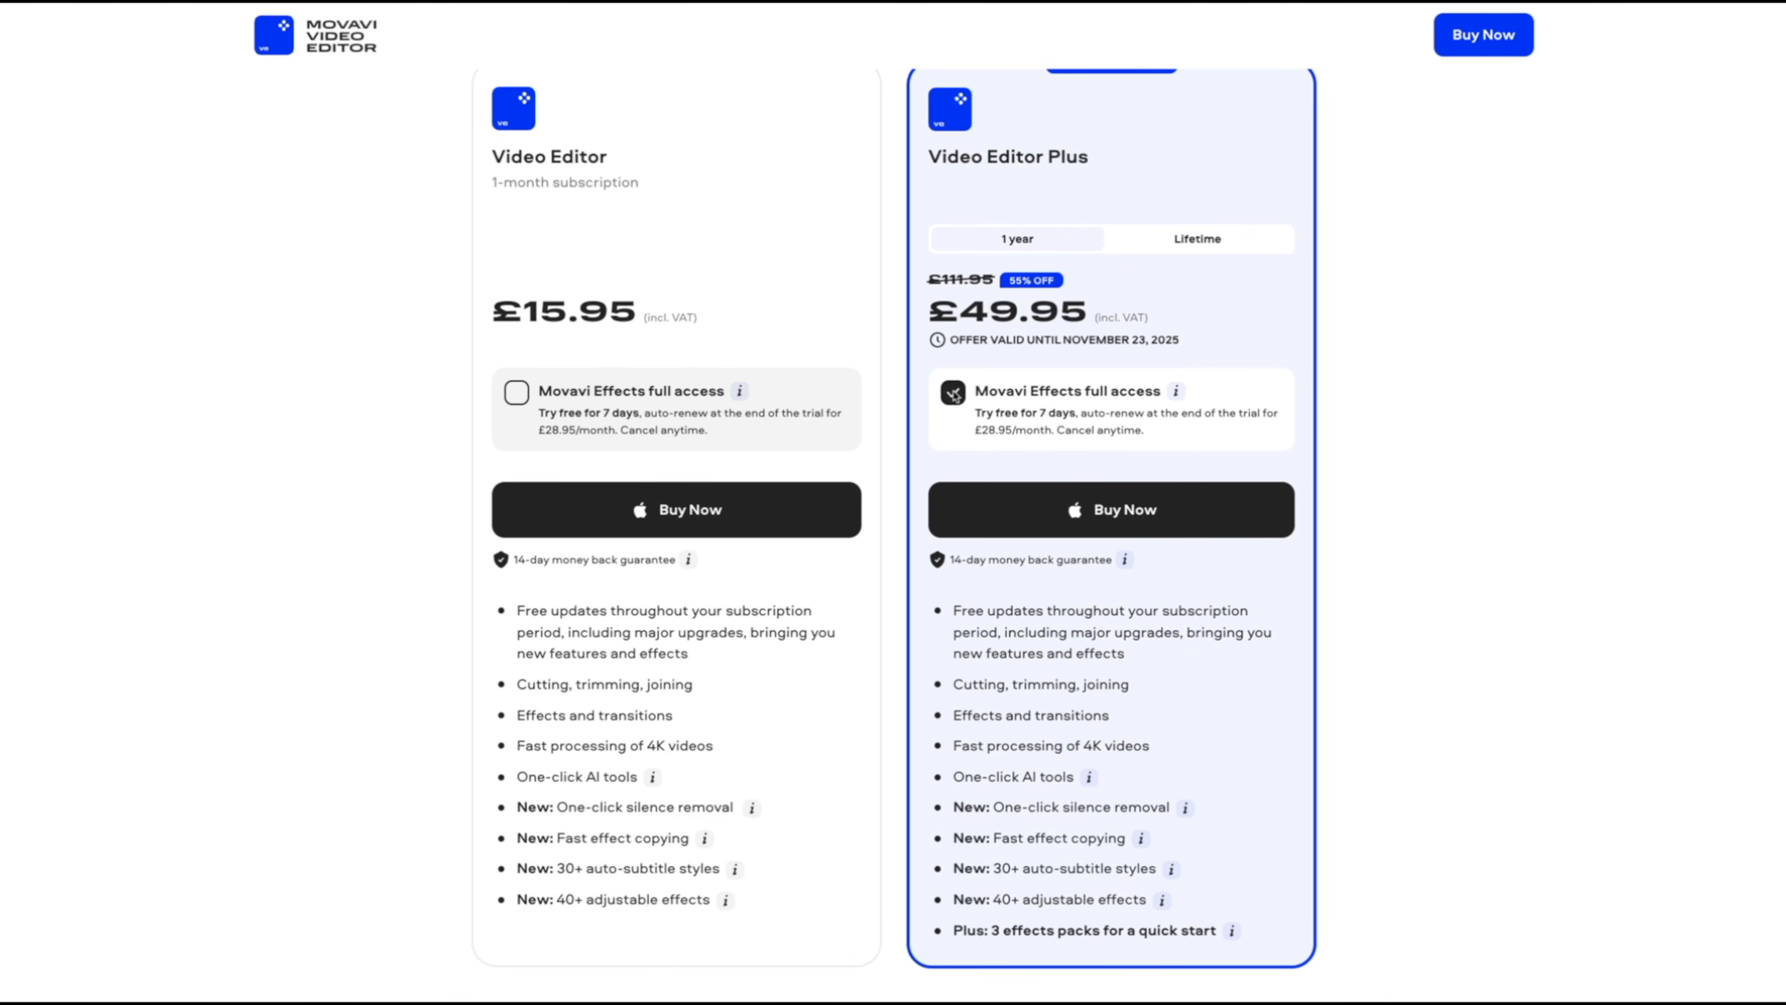
pyautogui.click(1106, 522)
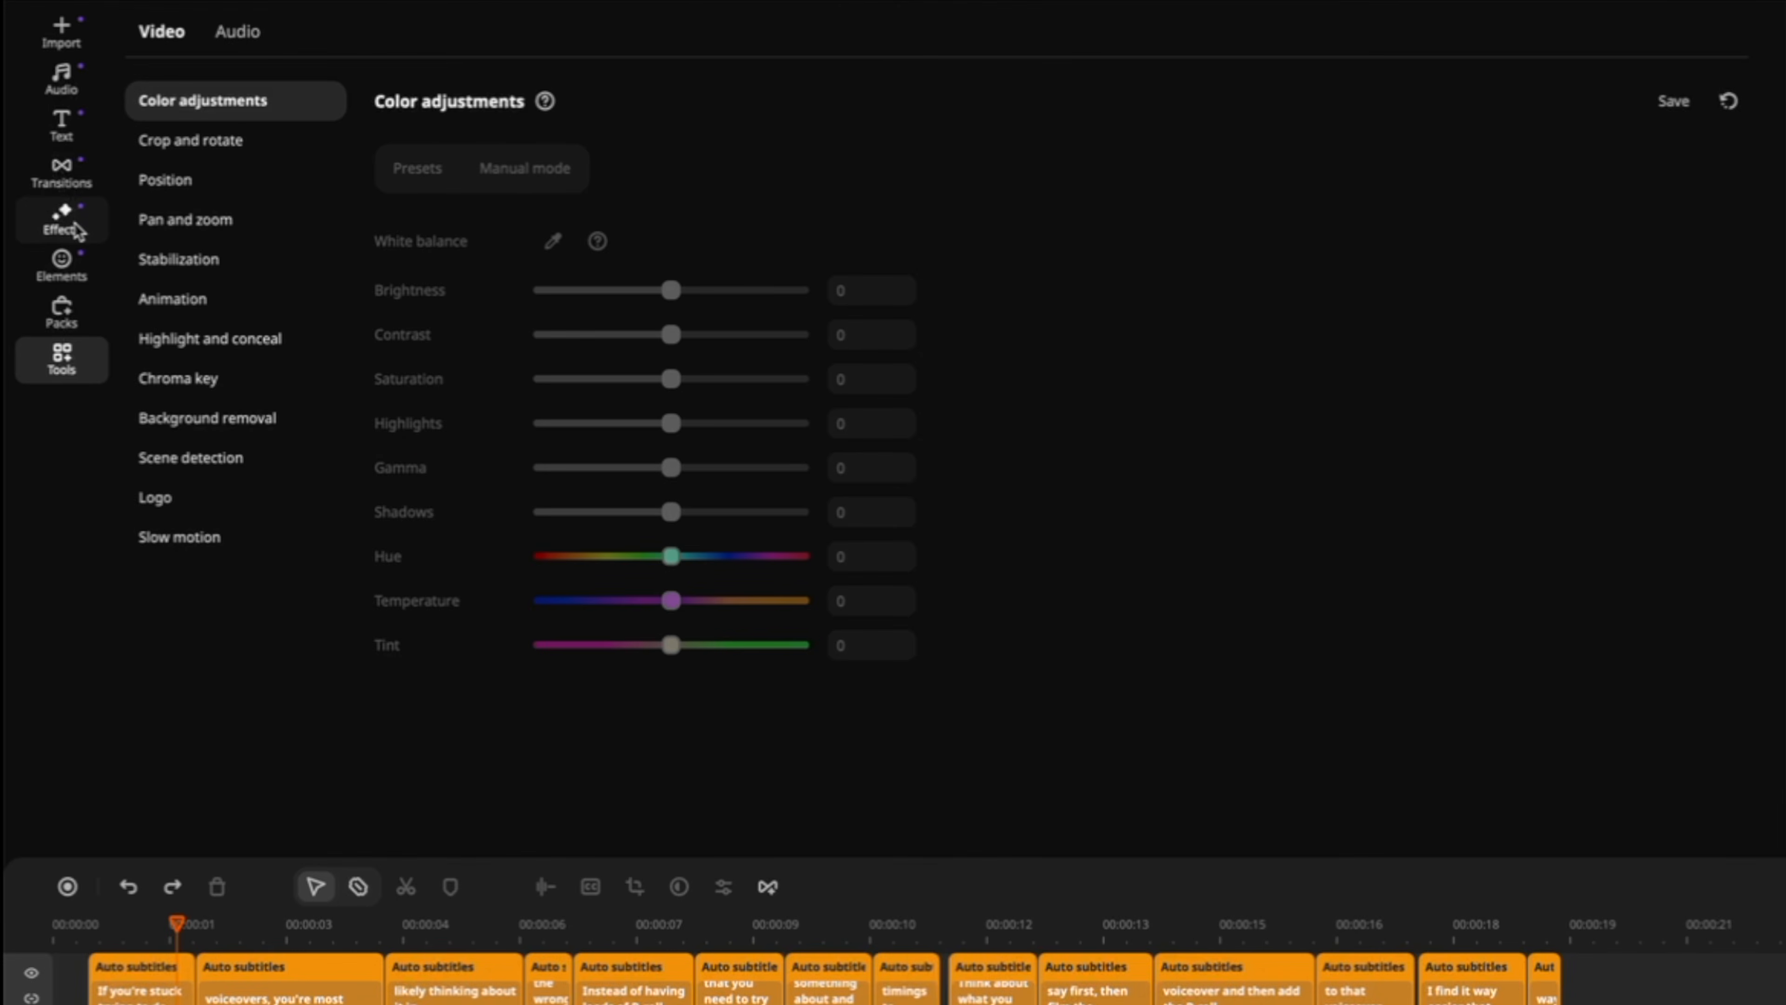
# - Browse the effects and packs, and open the overlay effects of the Film Camera Pack
pyautogui.click(44, 142)
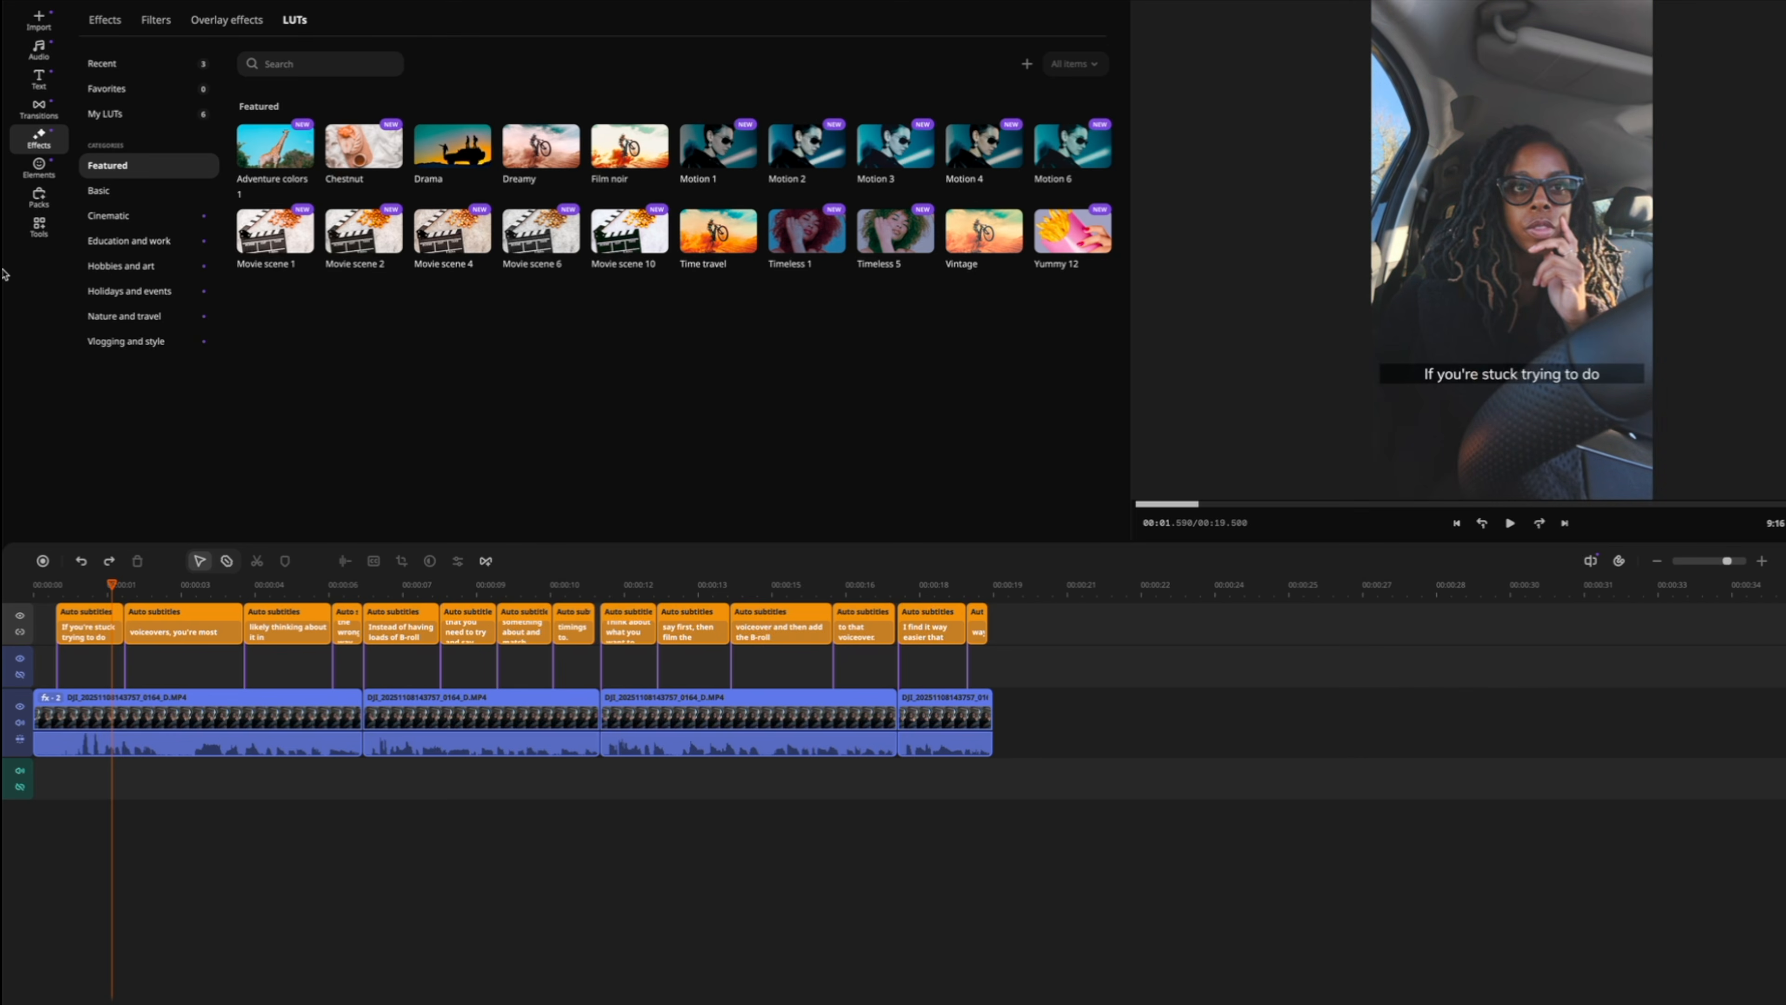
pyautogui.click(36, 197)
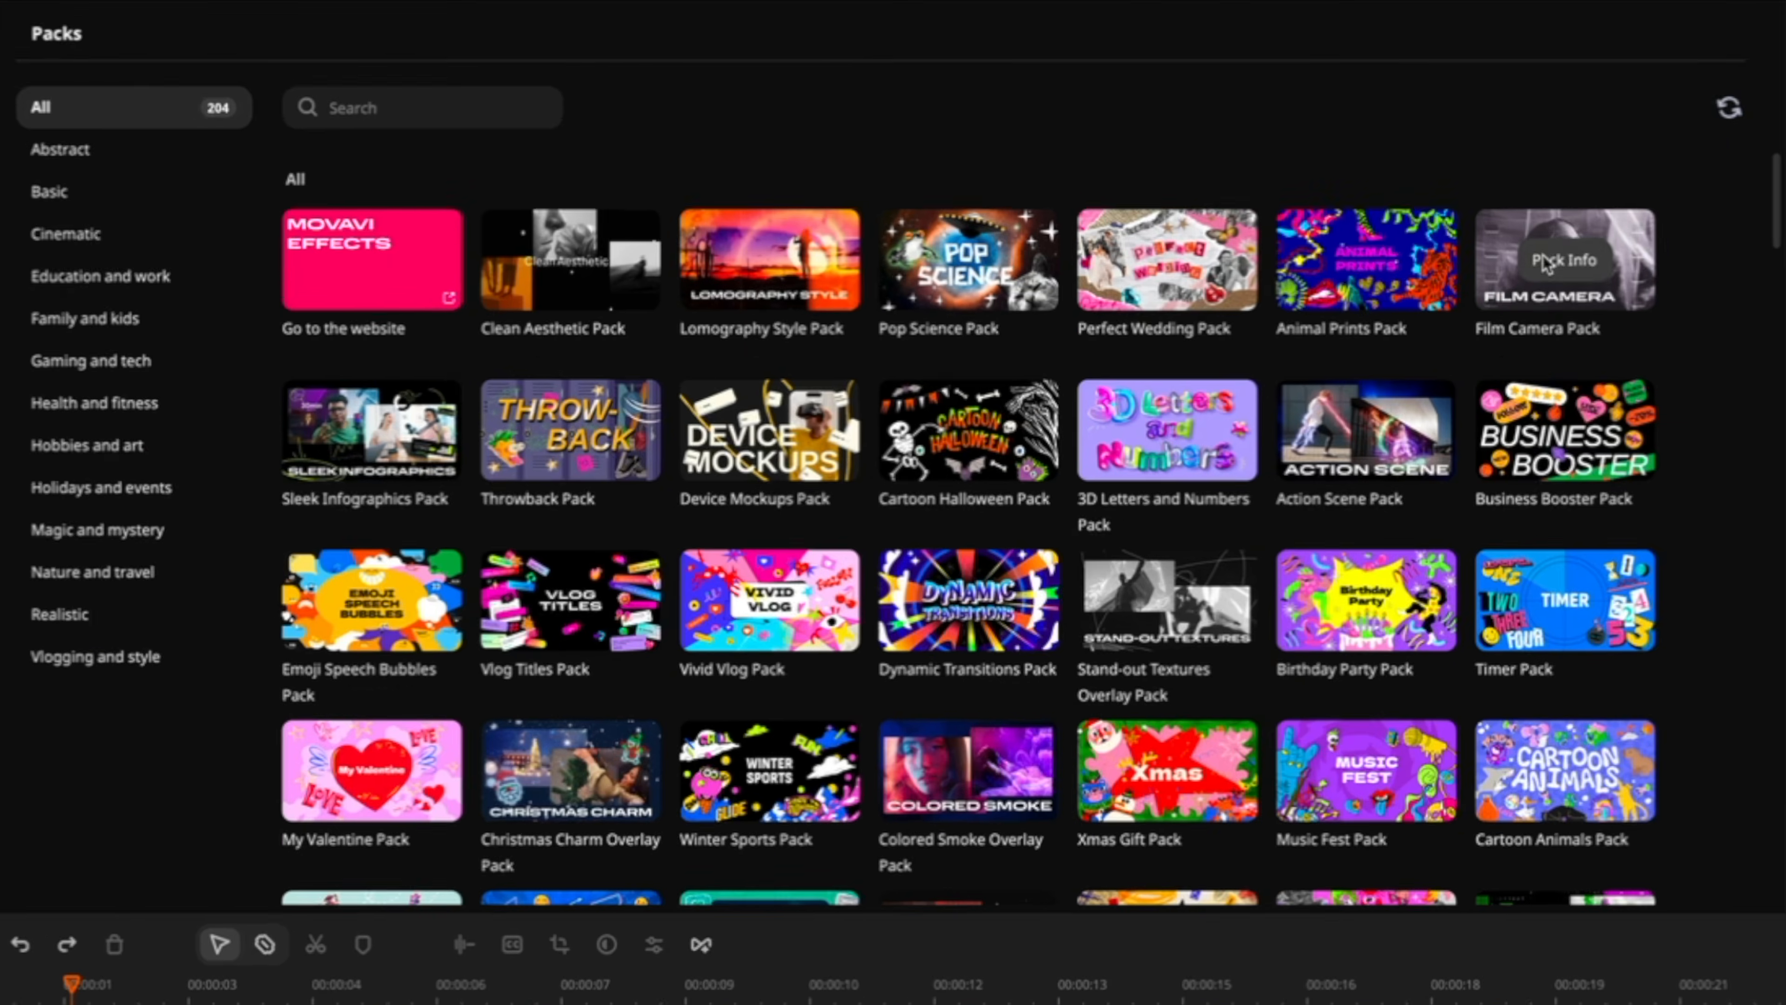
pyautogui.moveTo(1562, 241)
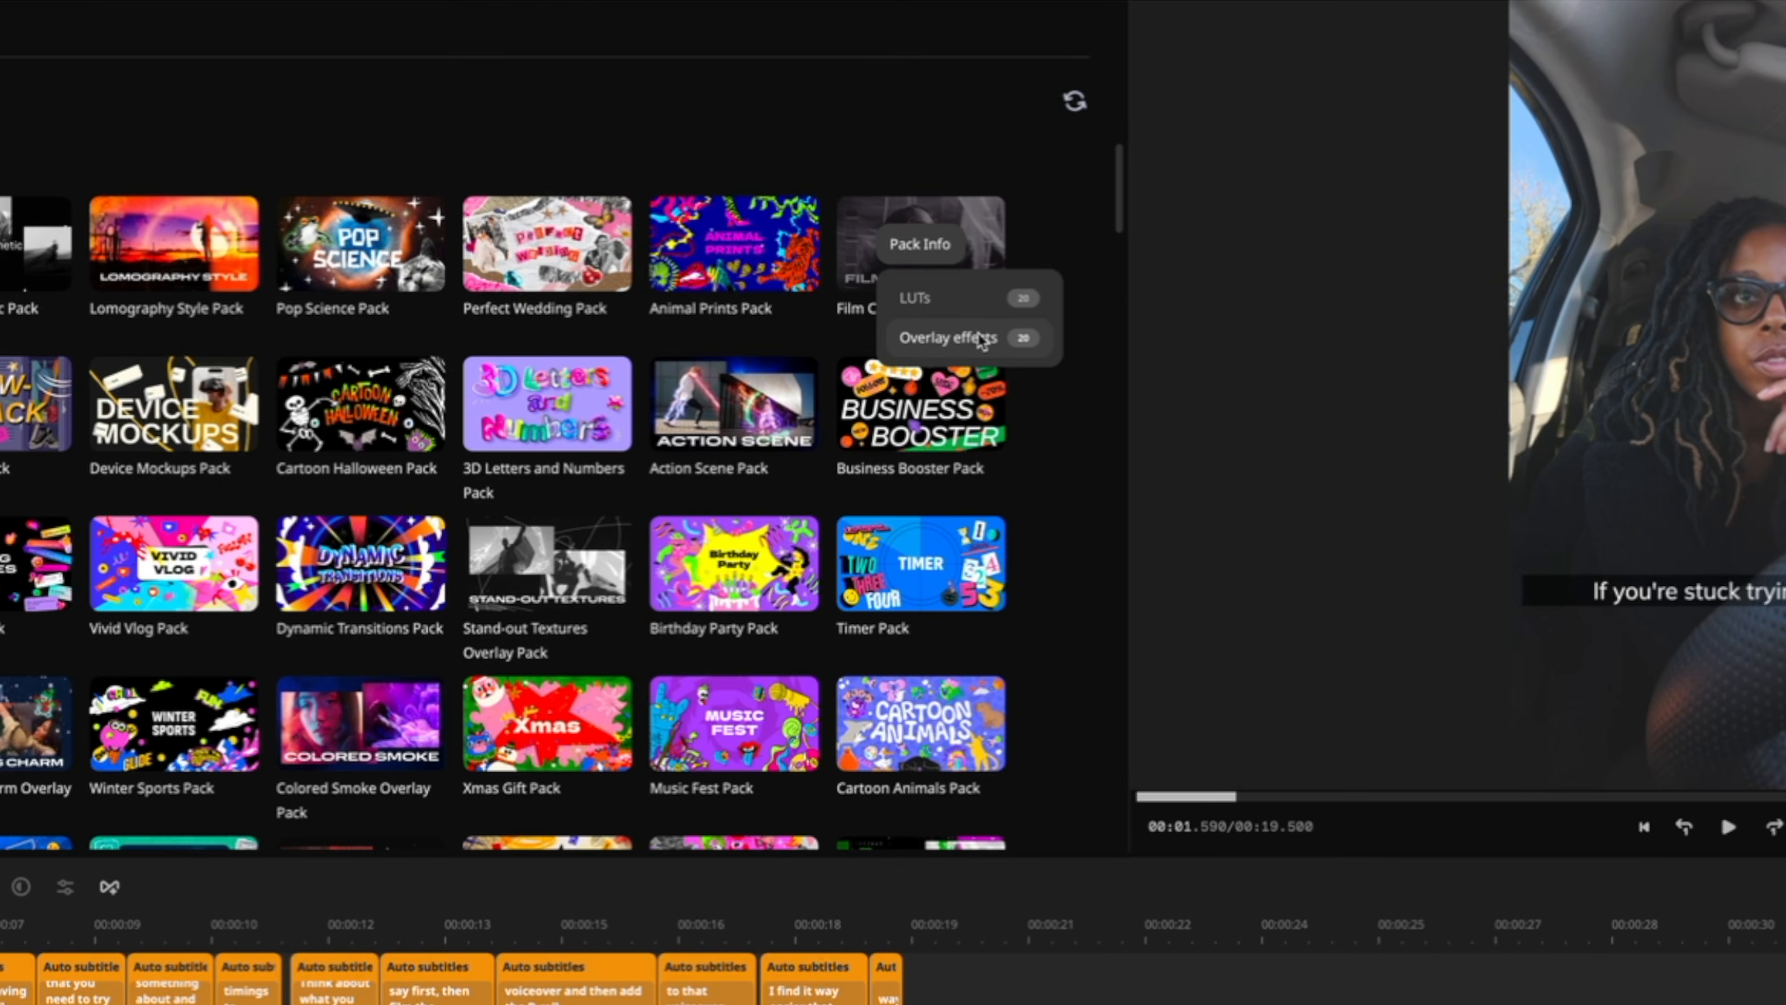
pyautogui.click(964, 339)
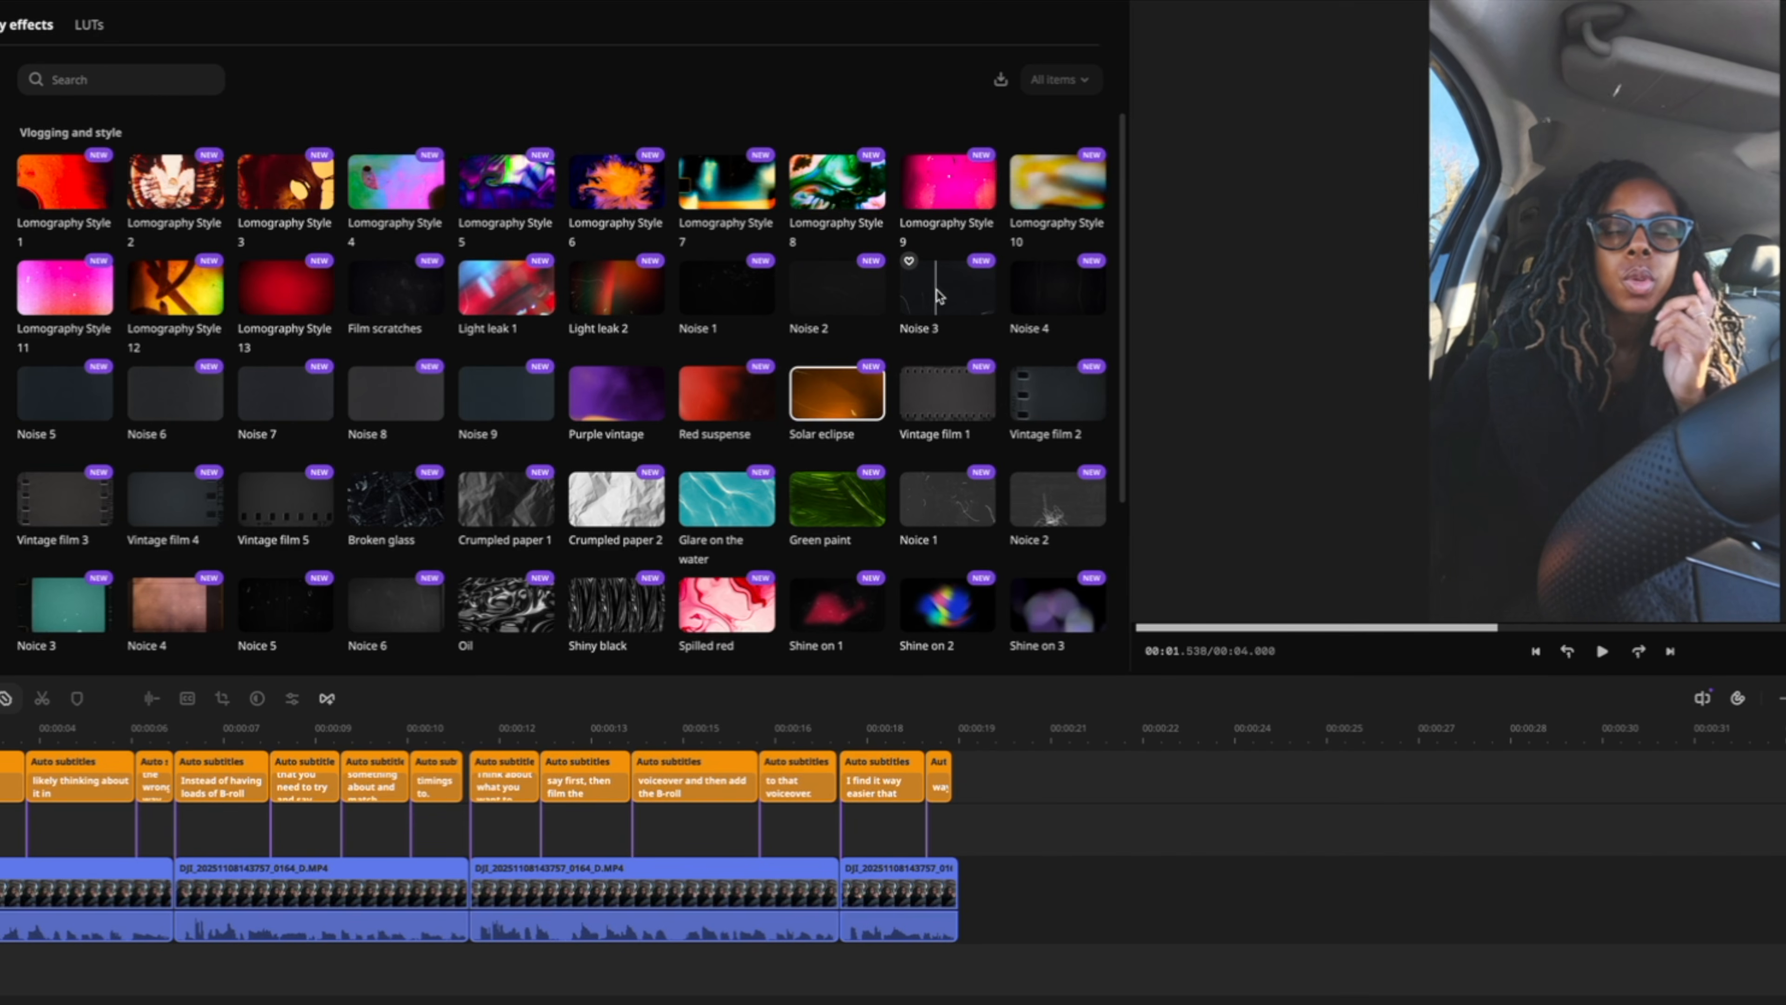
# - Try an overlay effect at the start of the timeline and play back the video
pyautogui.moveTo(795, 417); pyautogui.dragTo(93, 701)
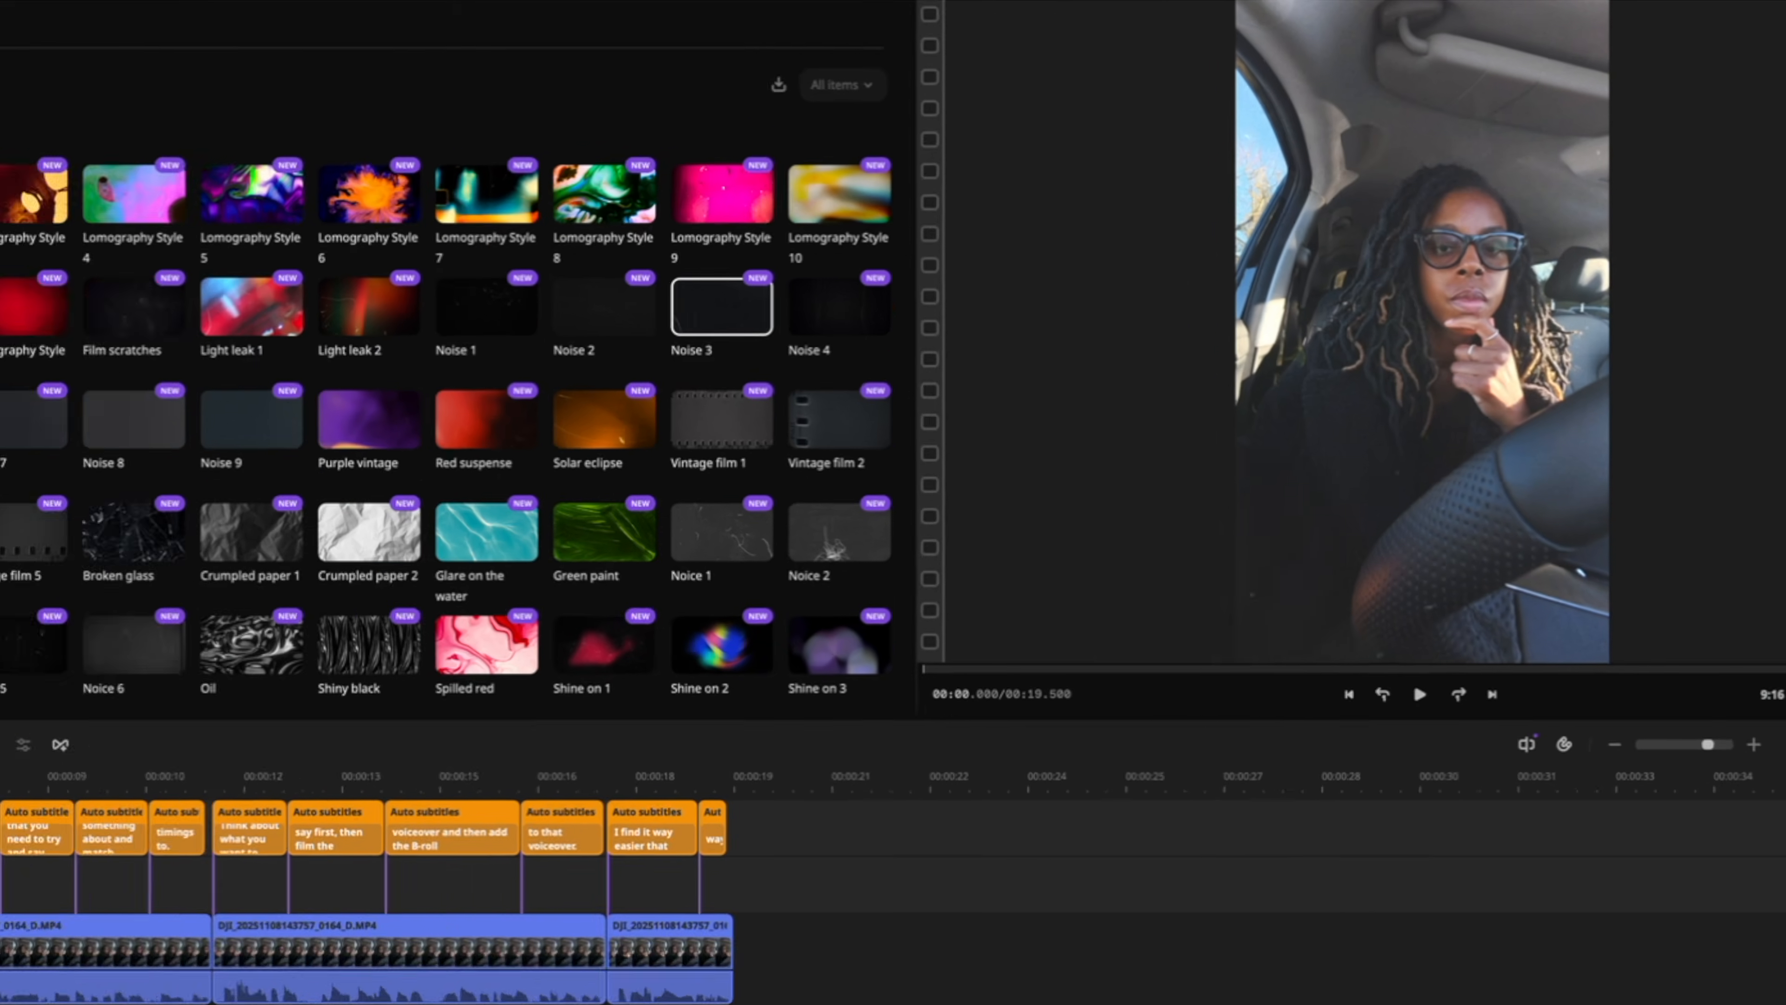
pyautogui.press('space')
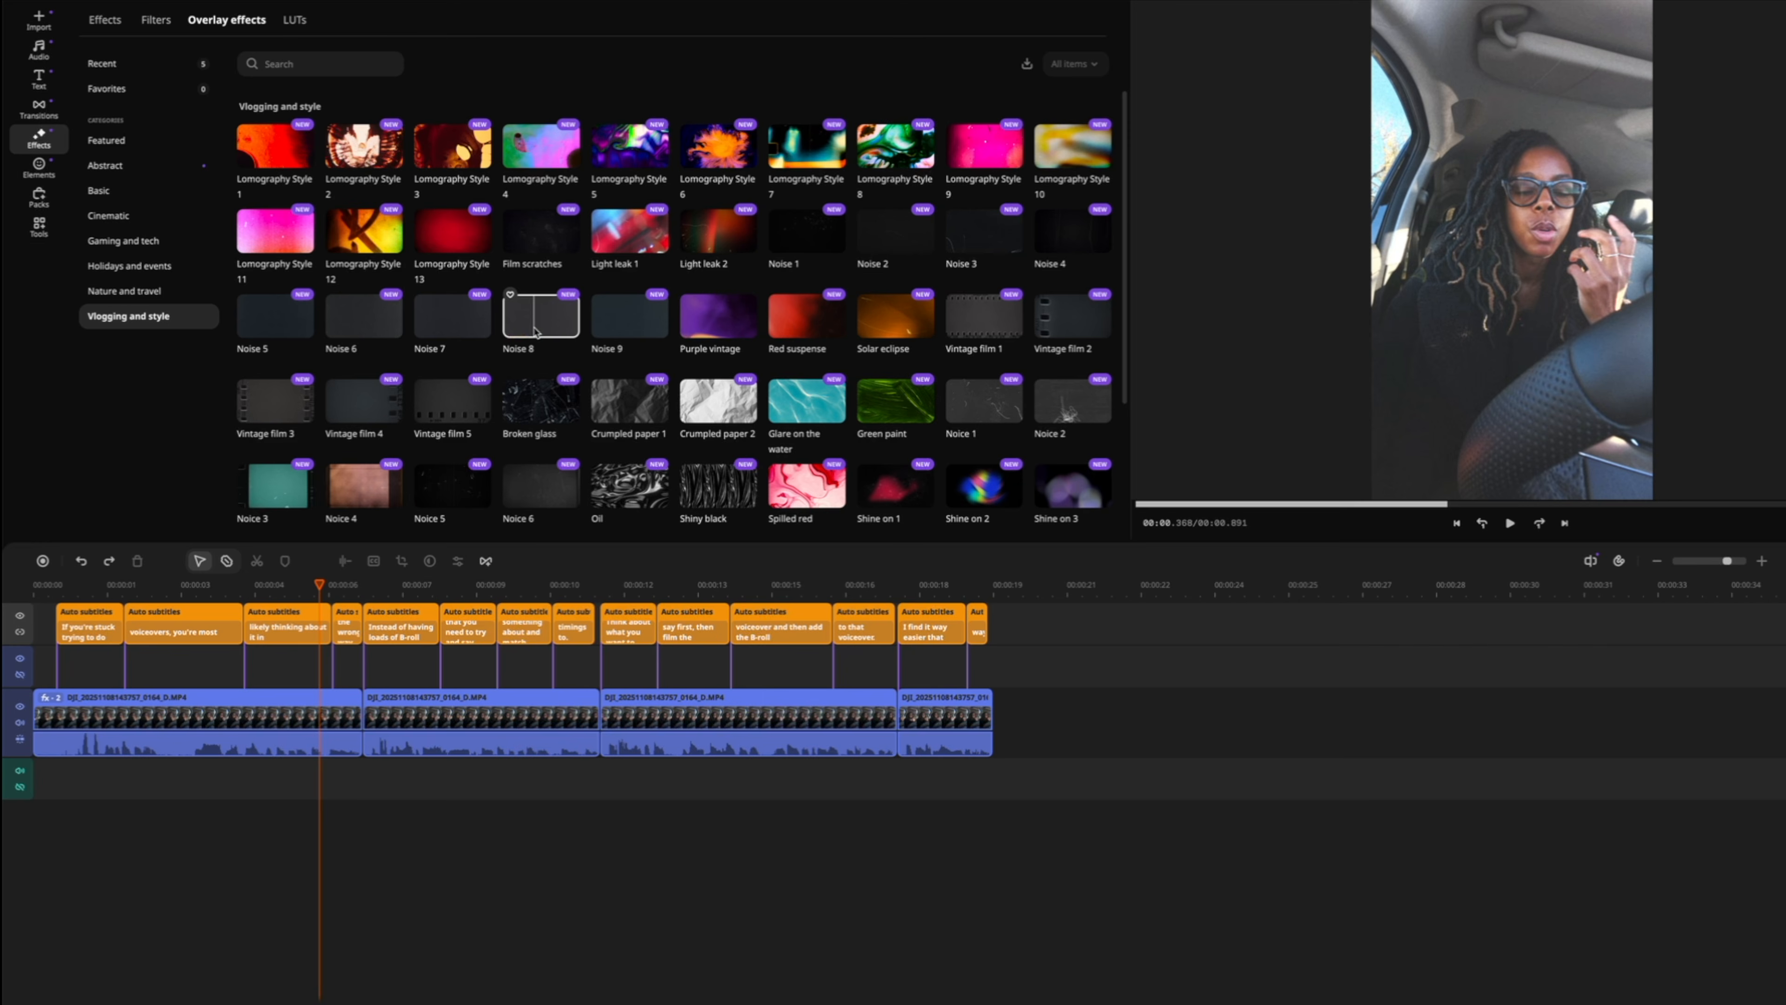
# - Apply the Noise 7 overlay effect to the first video clip, set its intensity to 65% and play it back
pyautogui.click(456, 322)
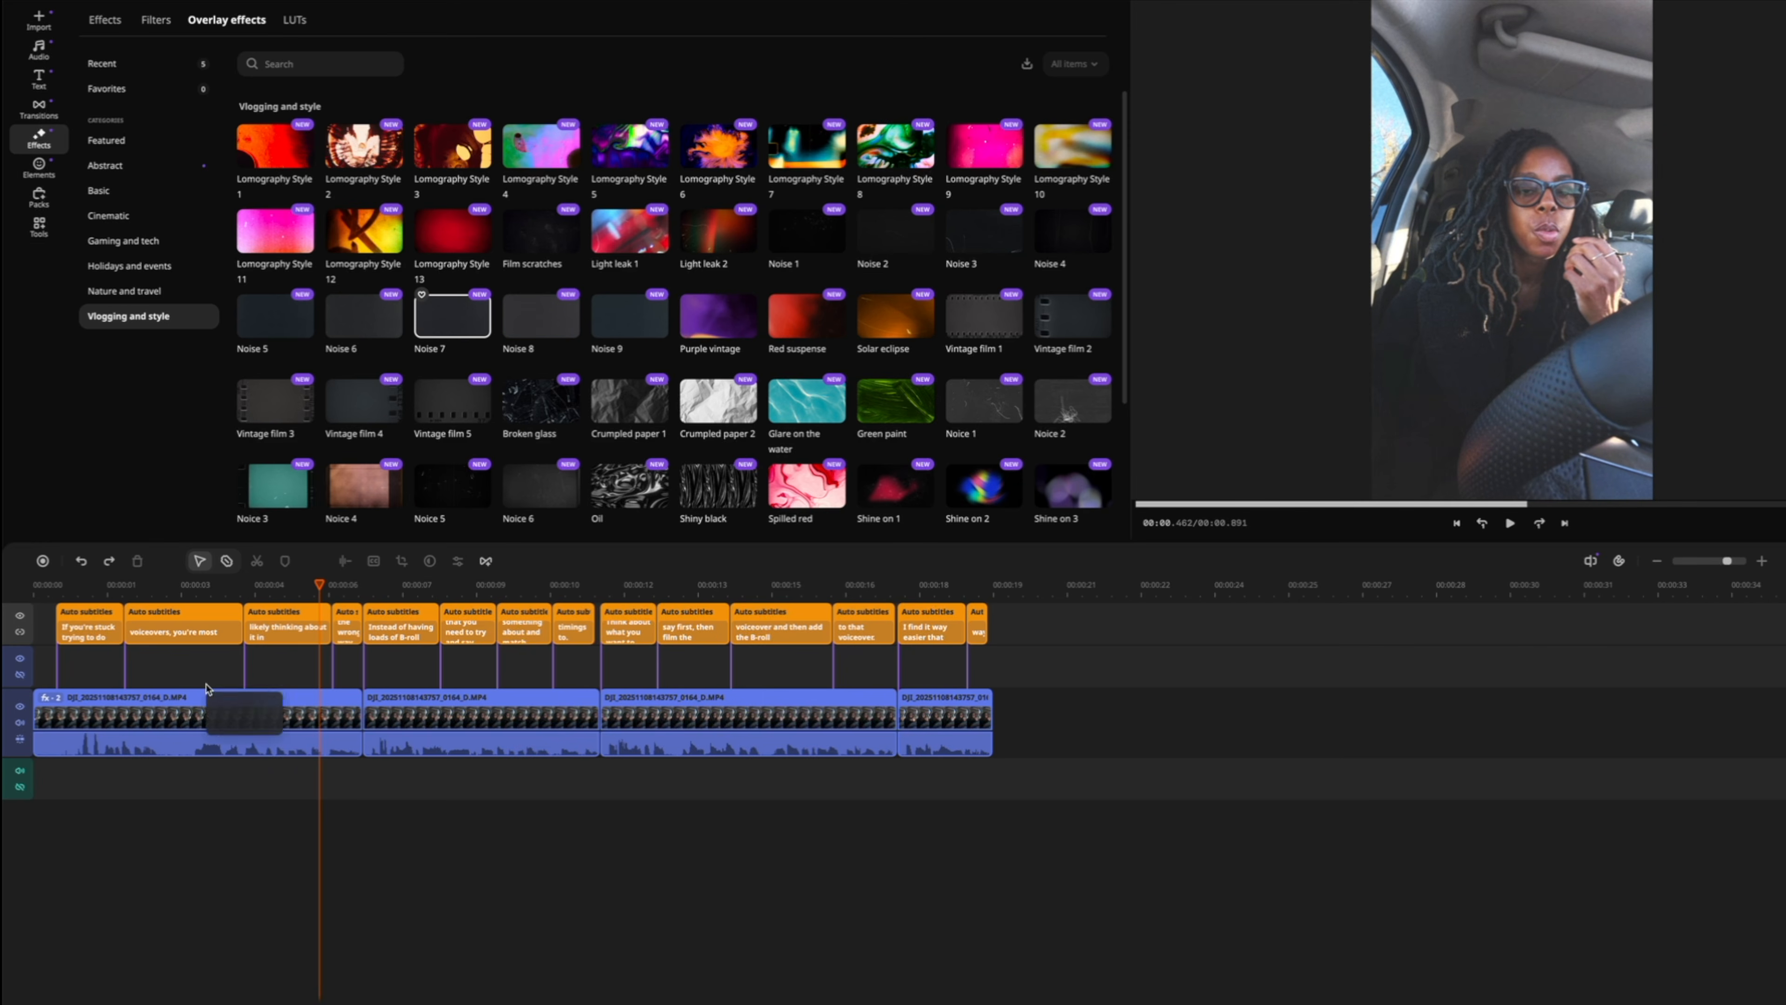
pyautogui.moveTo(174, 707); pyautogui.dragTo(176, 708)
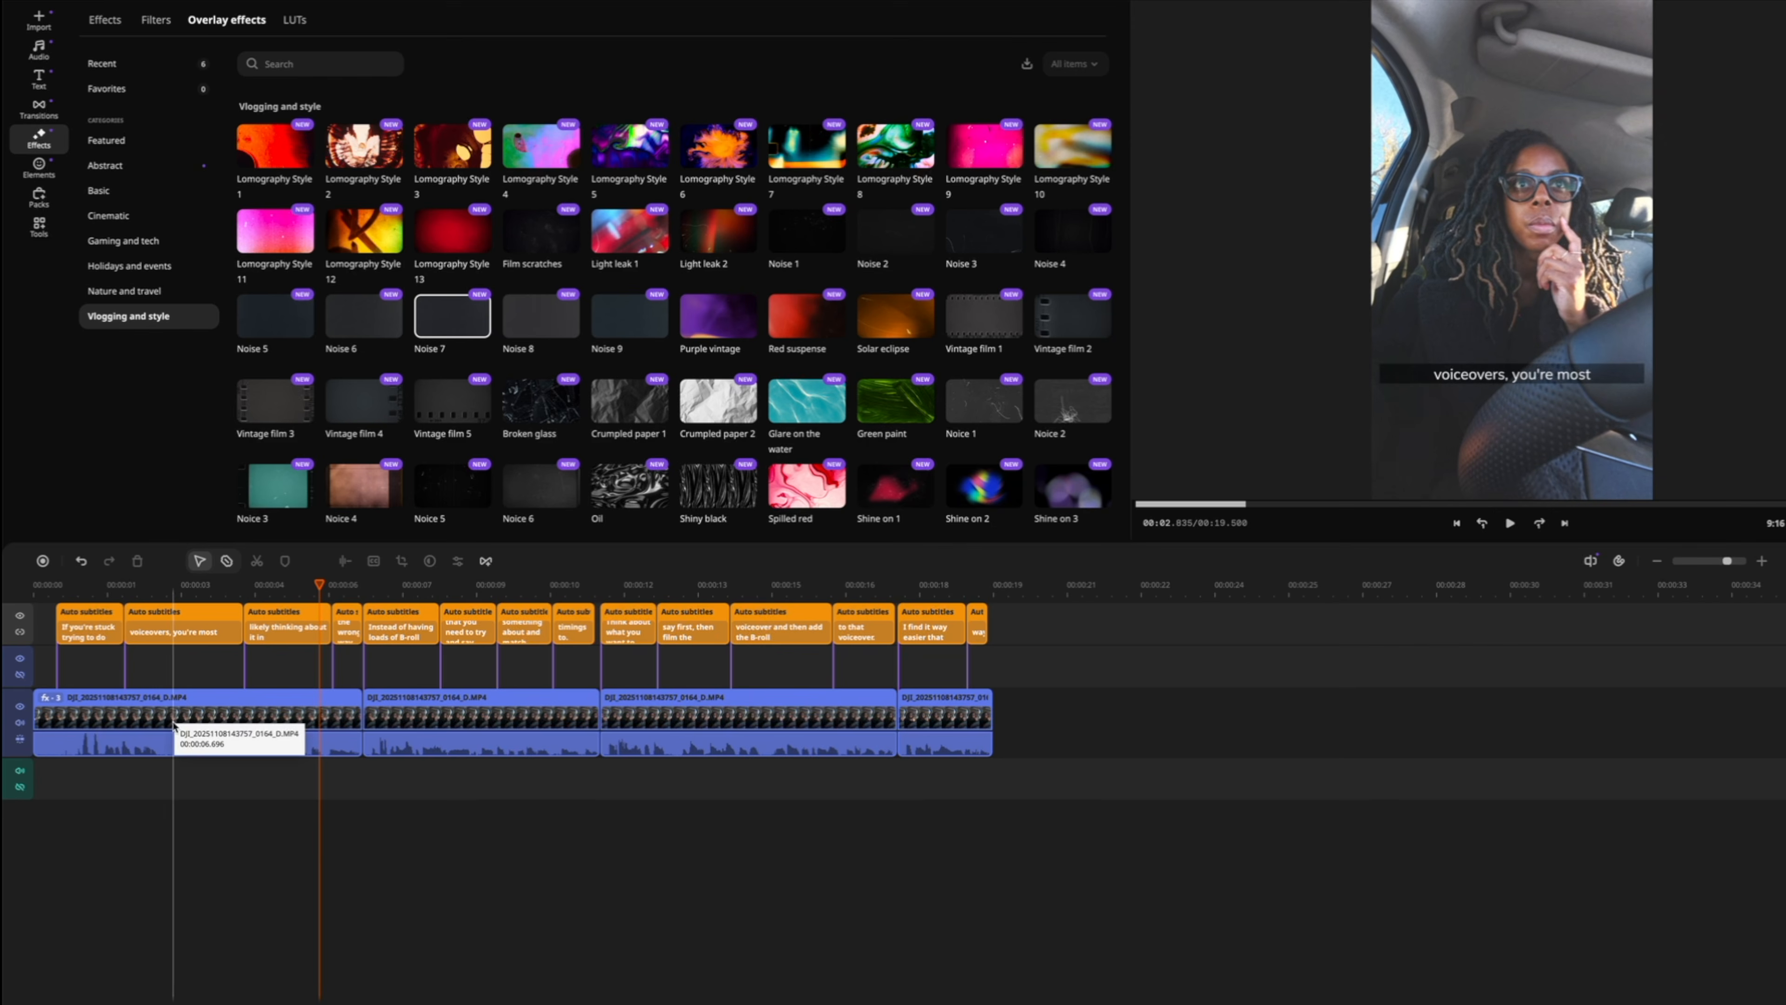
pyautogui.click(48, 699)
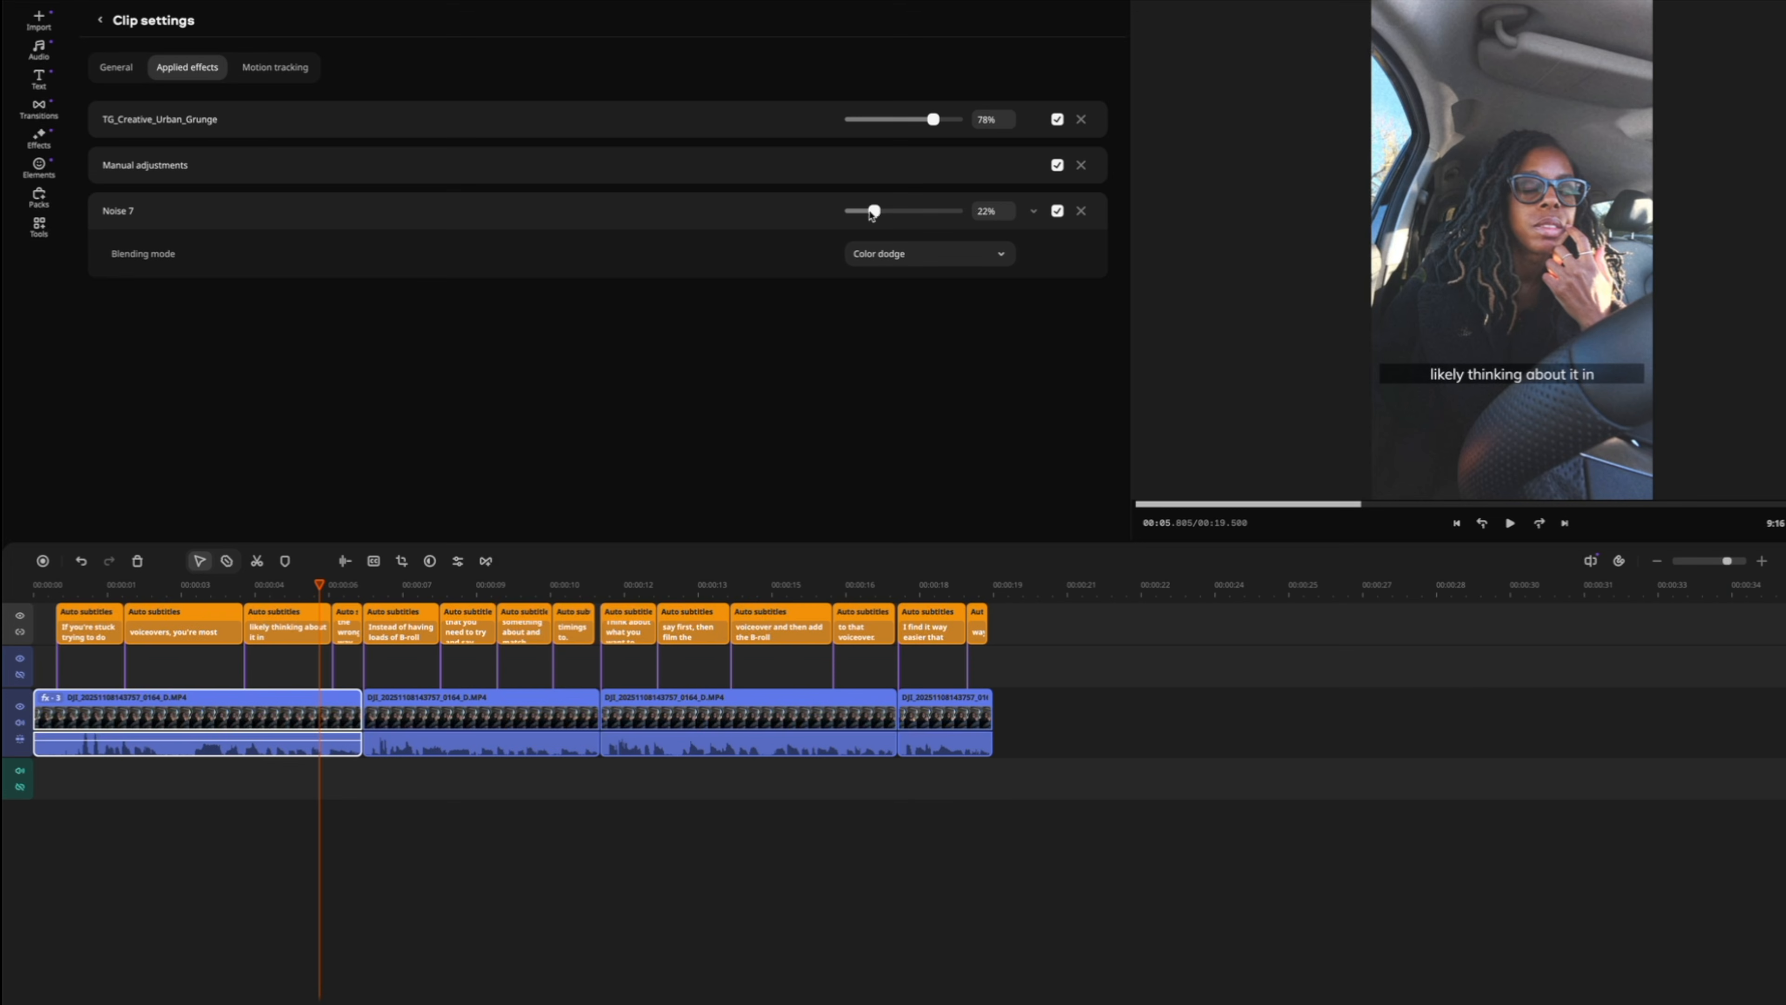
pyautogui.moveTo(847, 214); pyautogui.dragTo(854, 213)
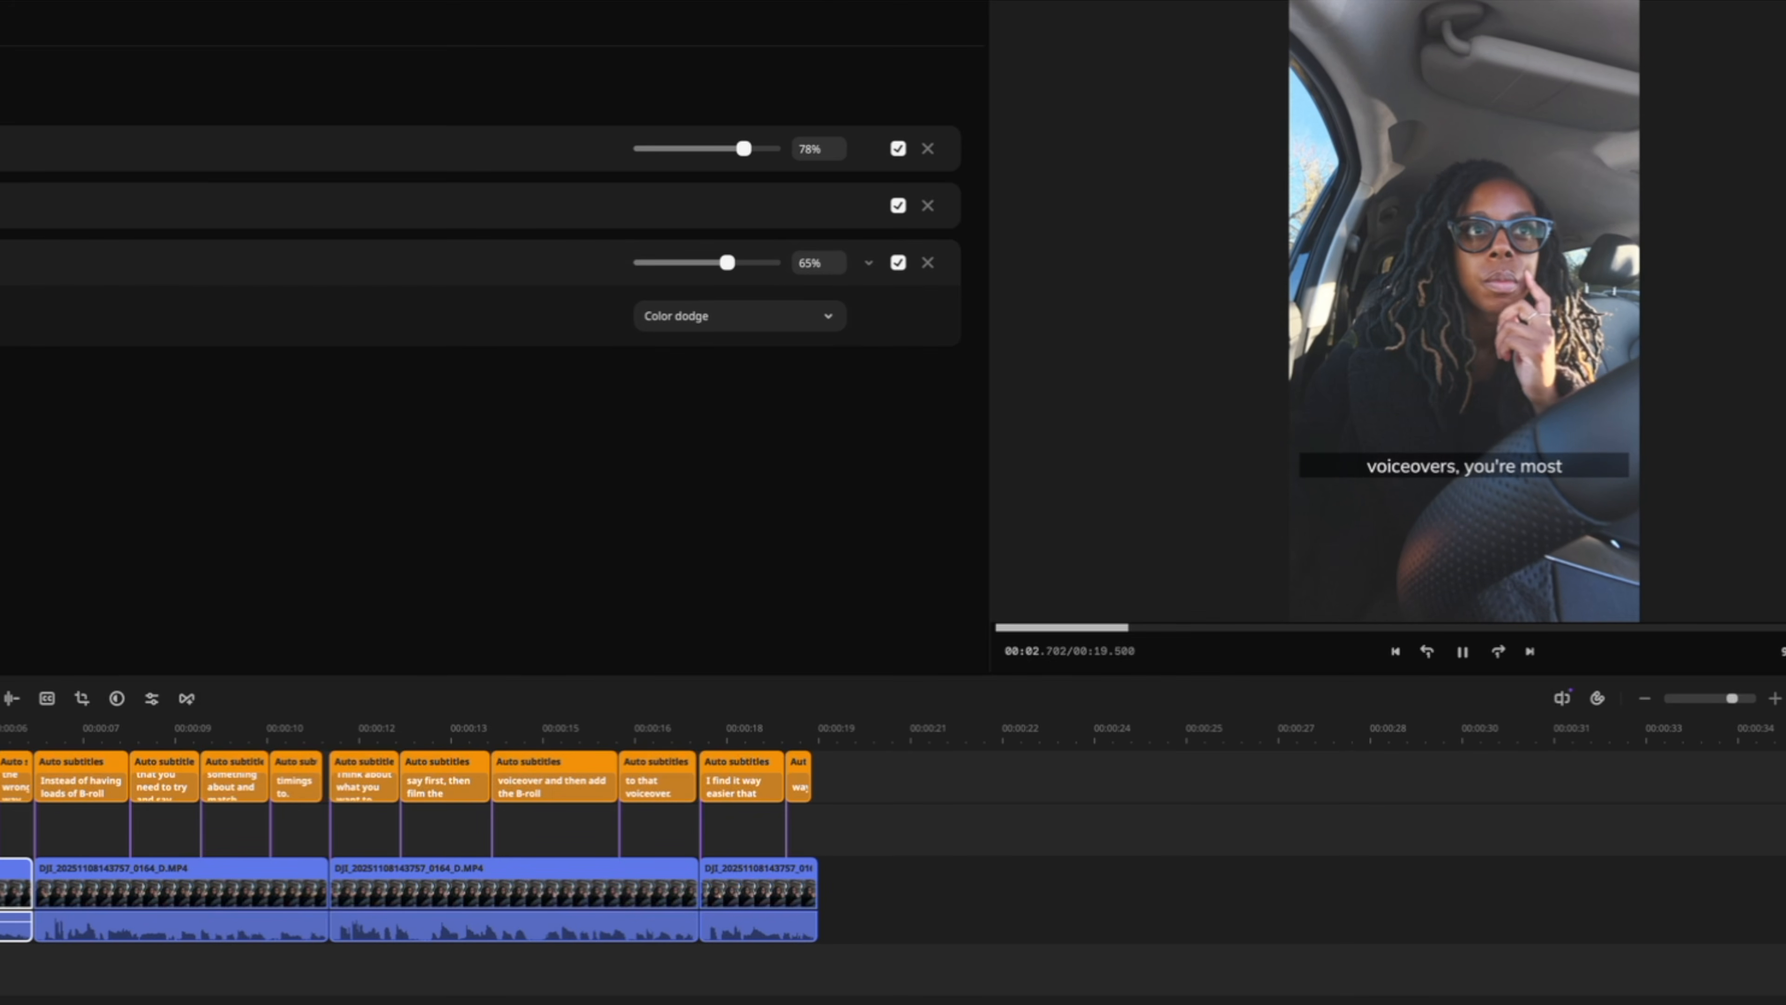
pyautogui.press('space')
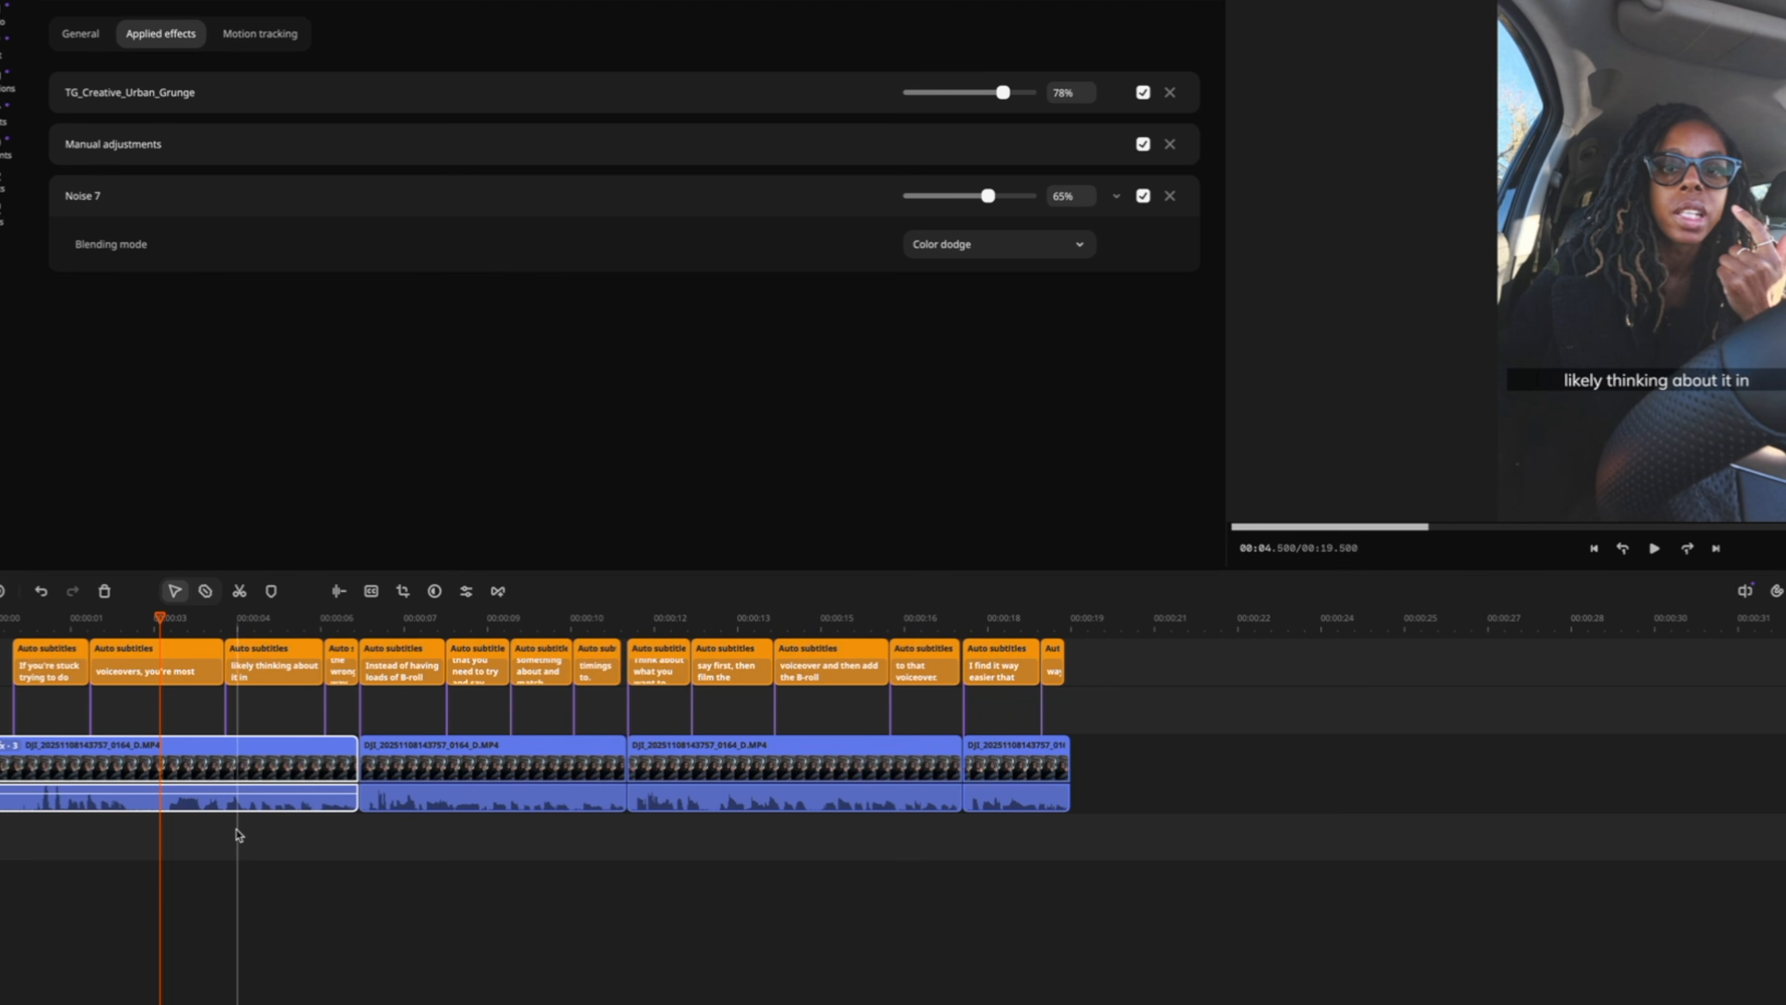
# - Check the effects applied to the first clip and view its manual color adjustments
pyautogui.click(209, 756)
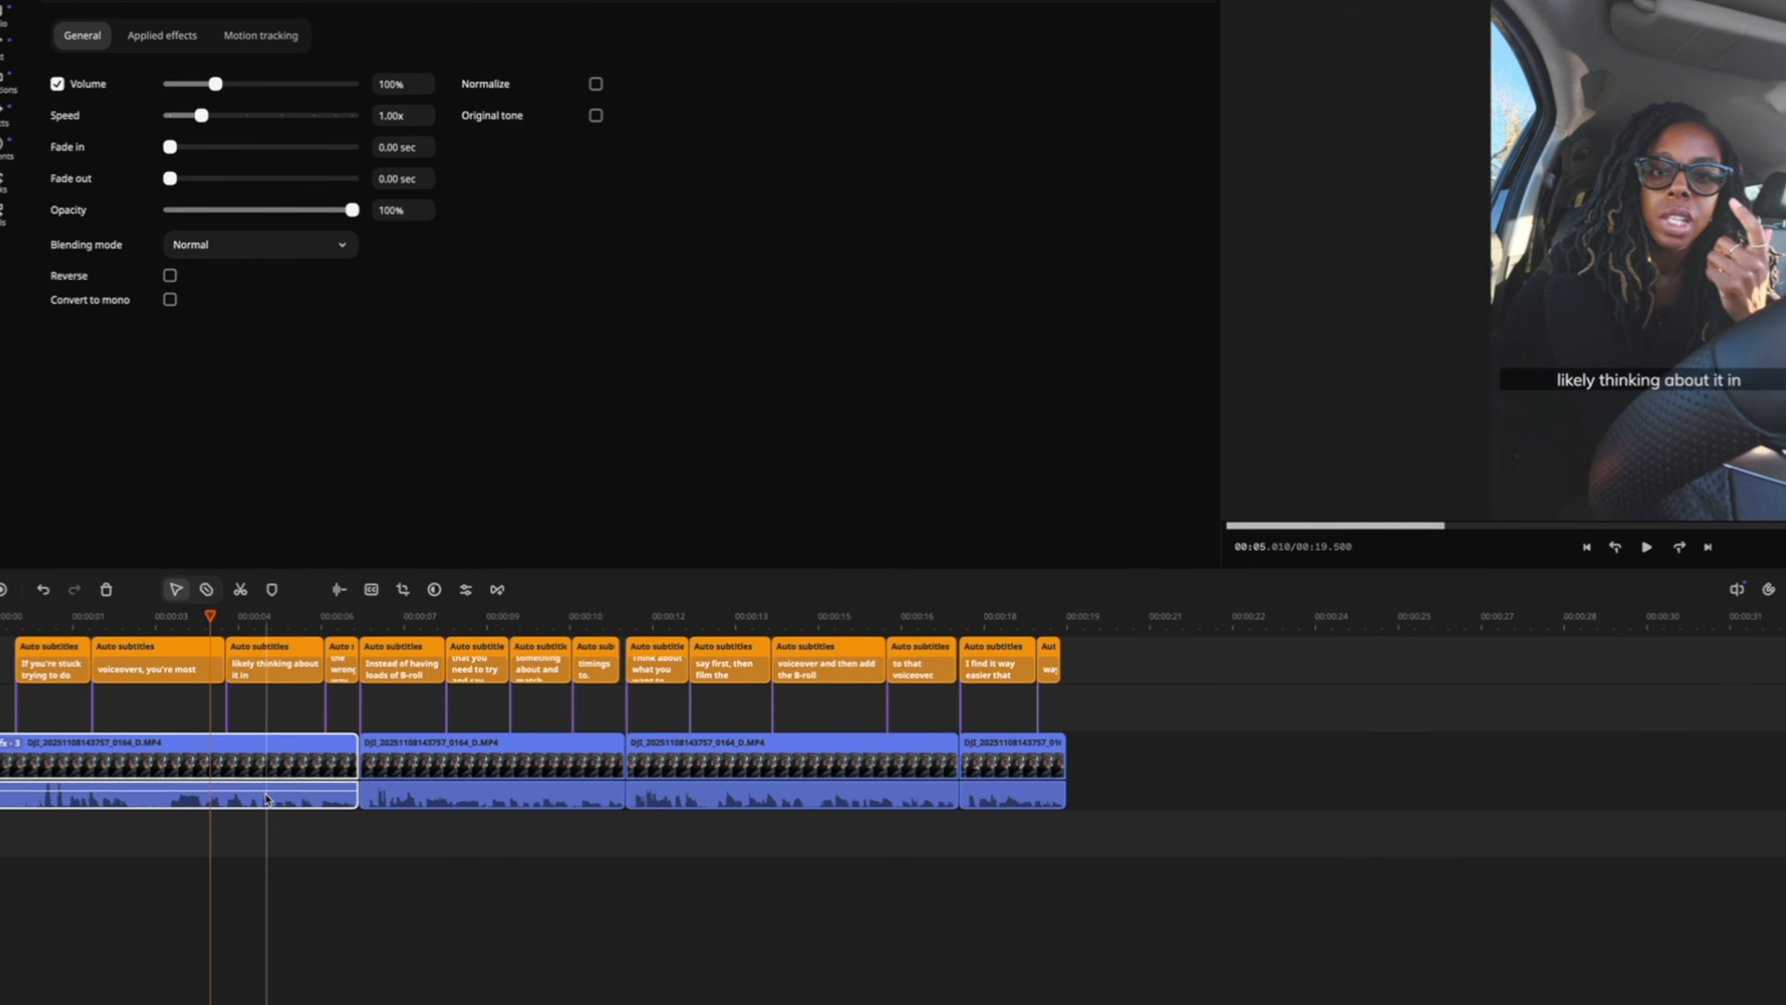
pyautogui.click(62, 700)
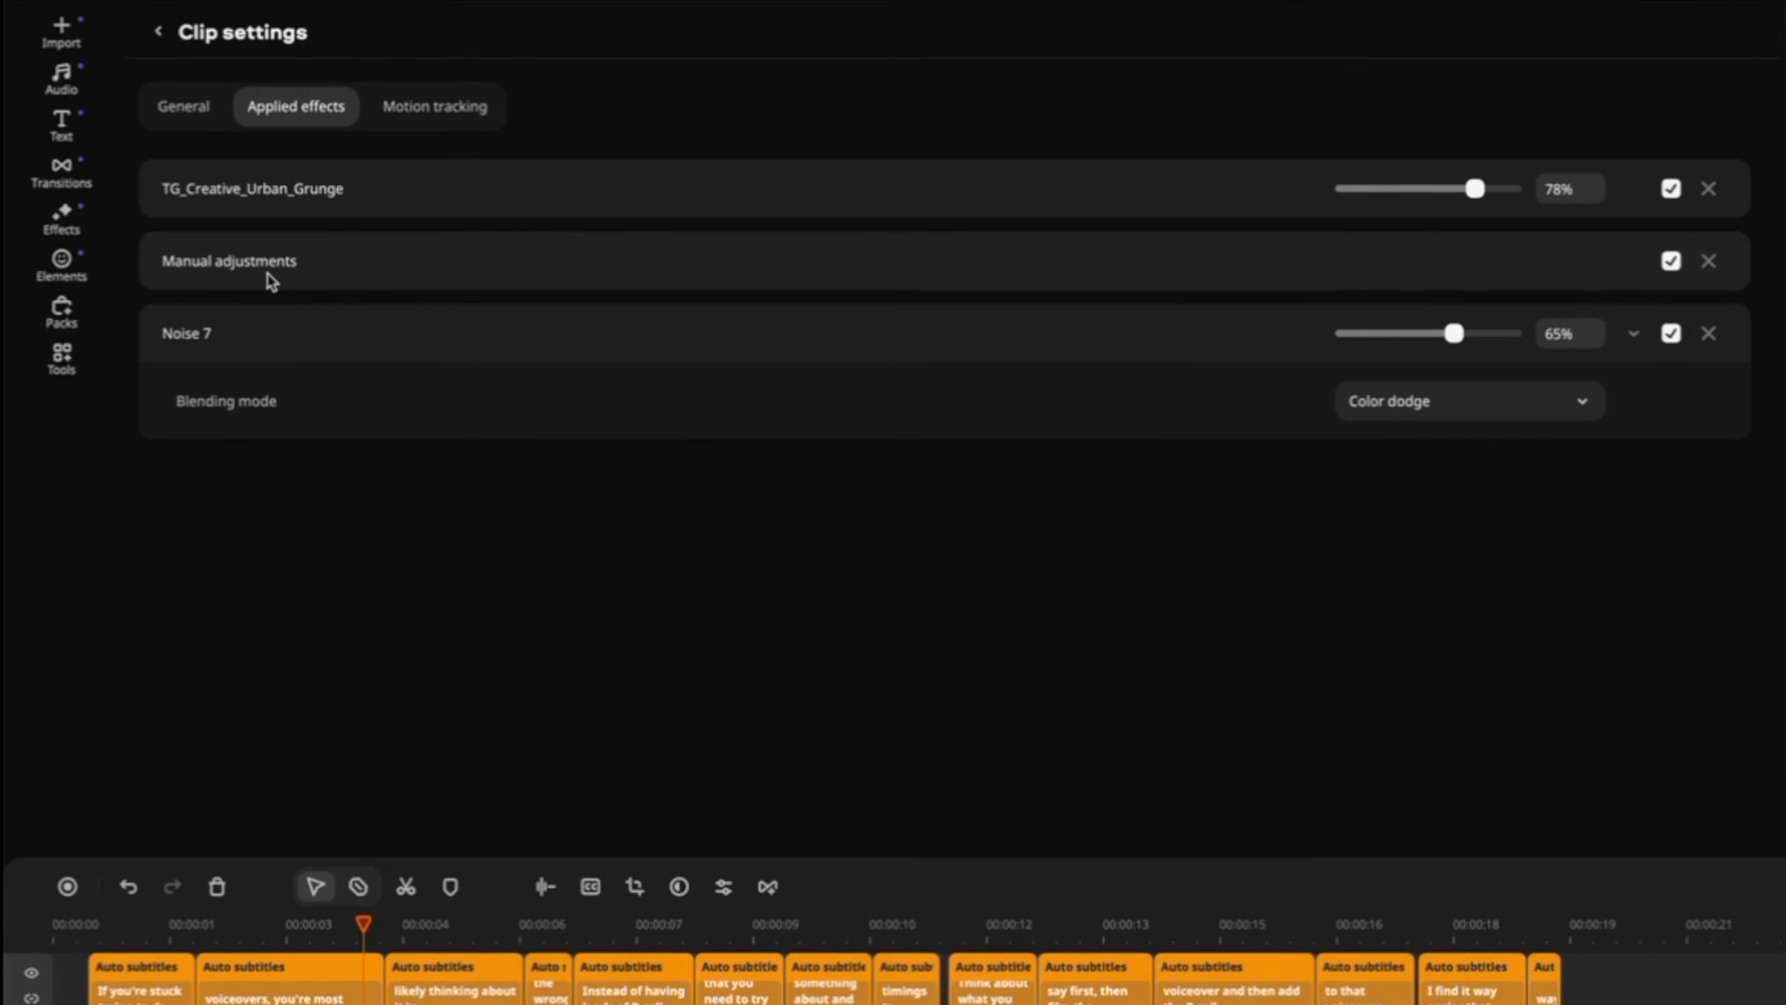
pyautogui.click(168, 173)
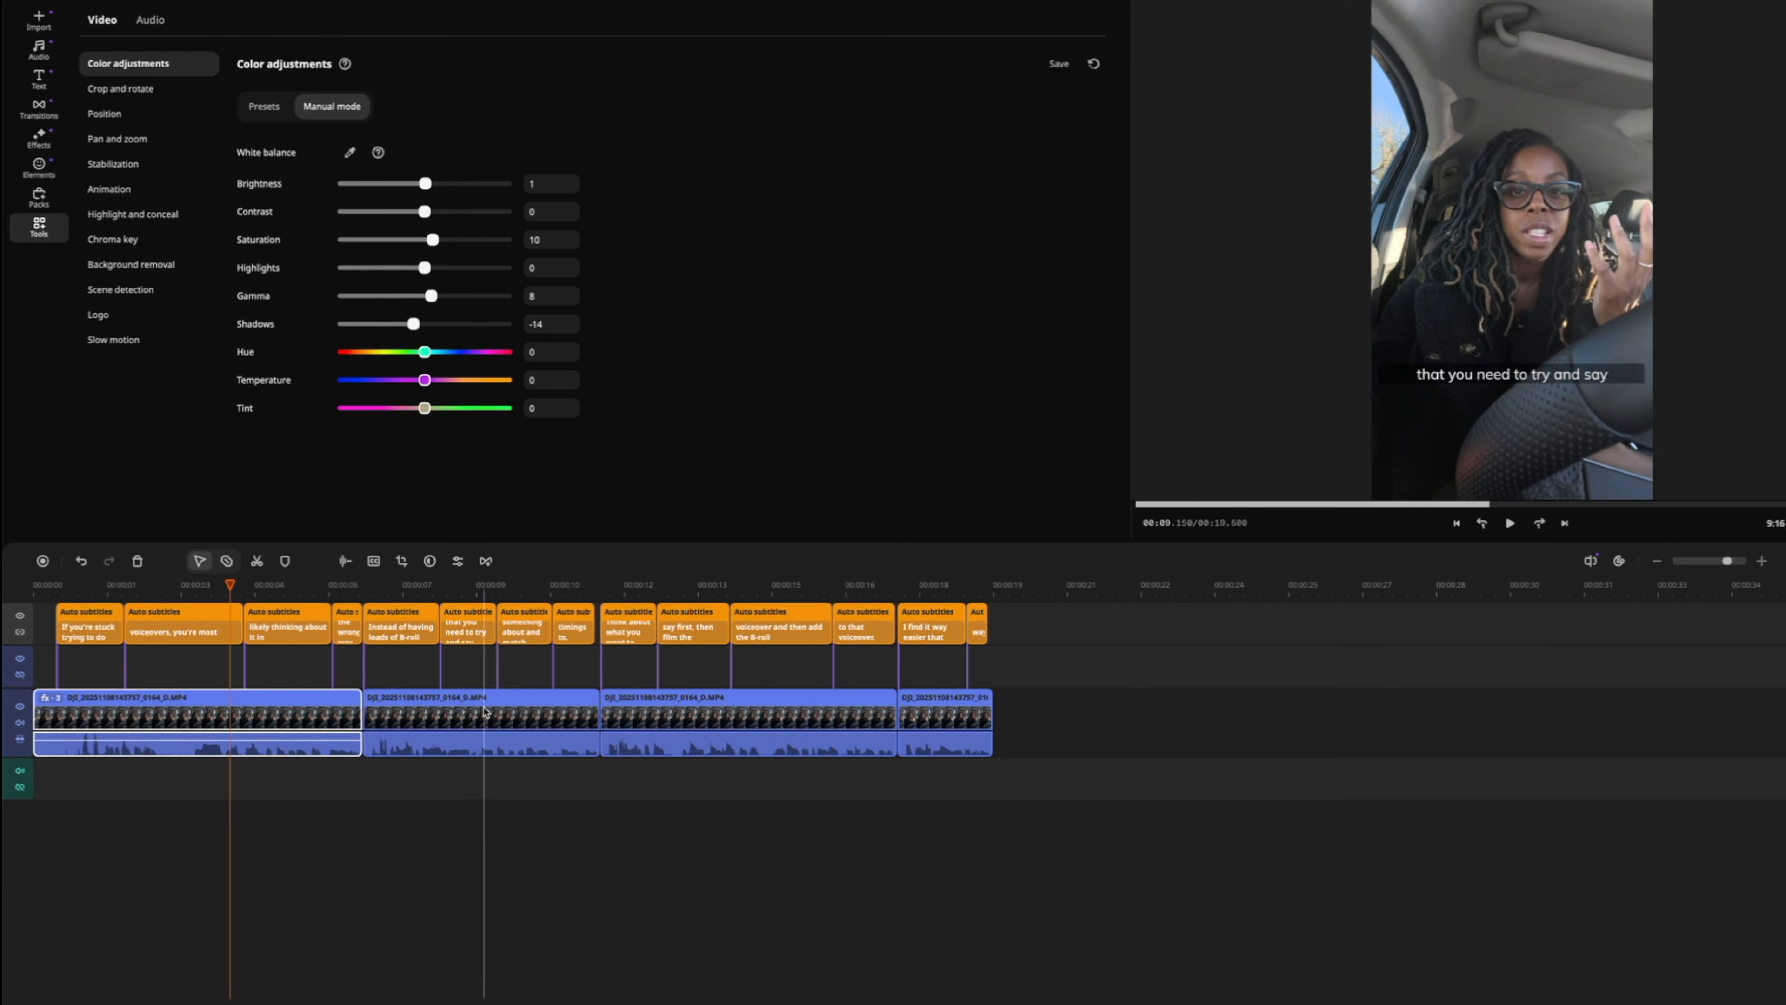
# - Copy the effects of the first video clip
pyautogui.click(58, 700)
pyautogui.rightClick(97, 703)
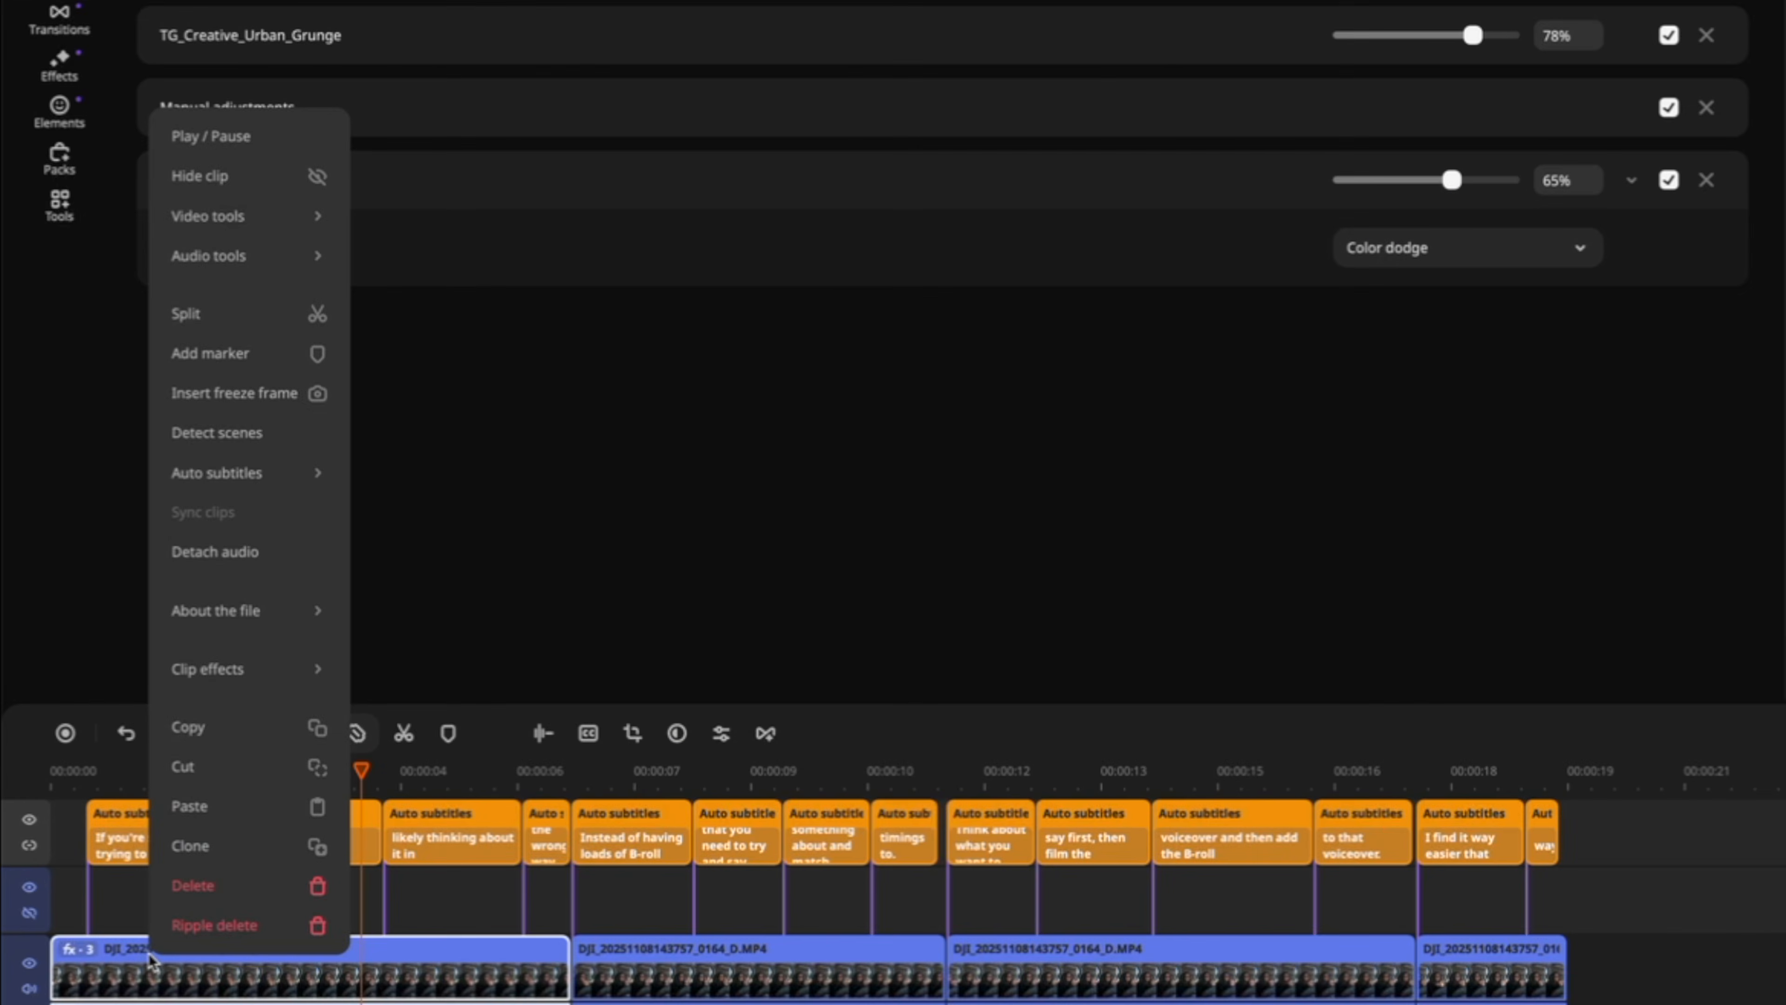
pyautogui.moveTo(199, 456)
pyautogui.moveTo(247, 676)
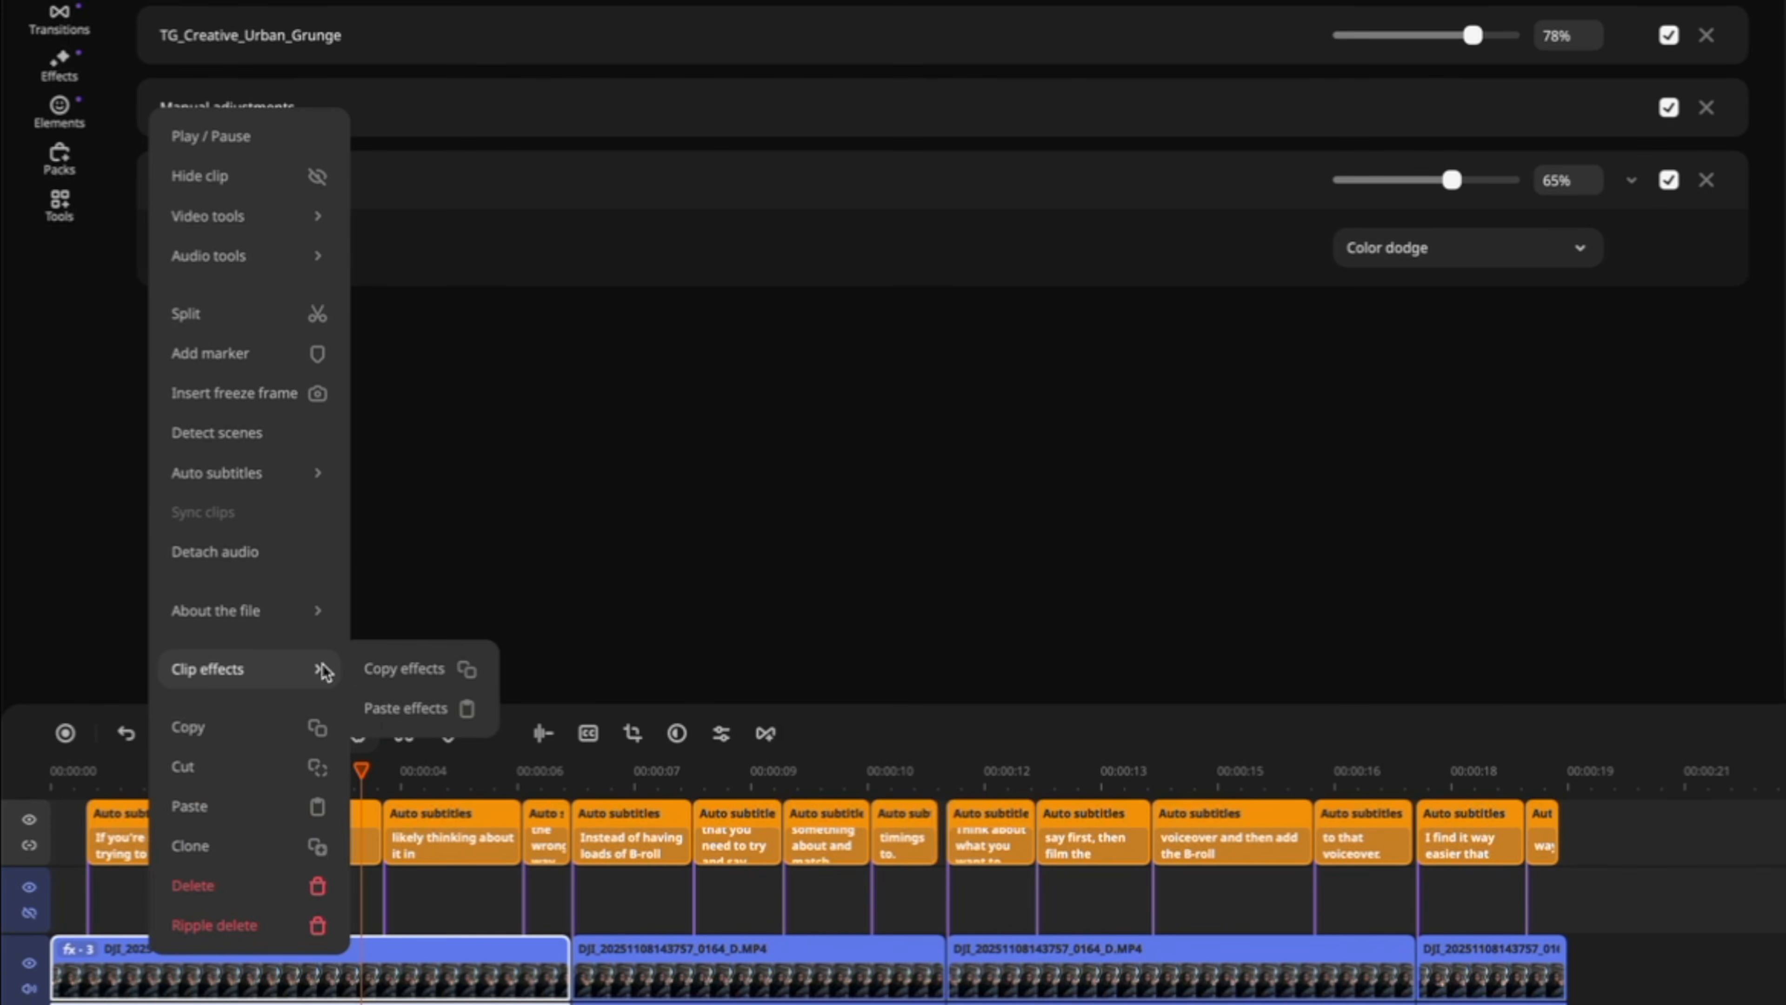
pyautogui.click(410, 673)
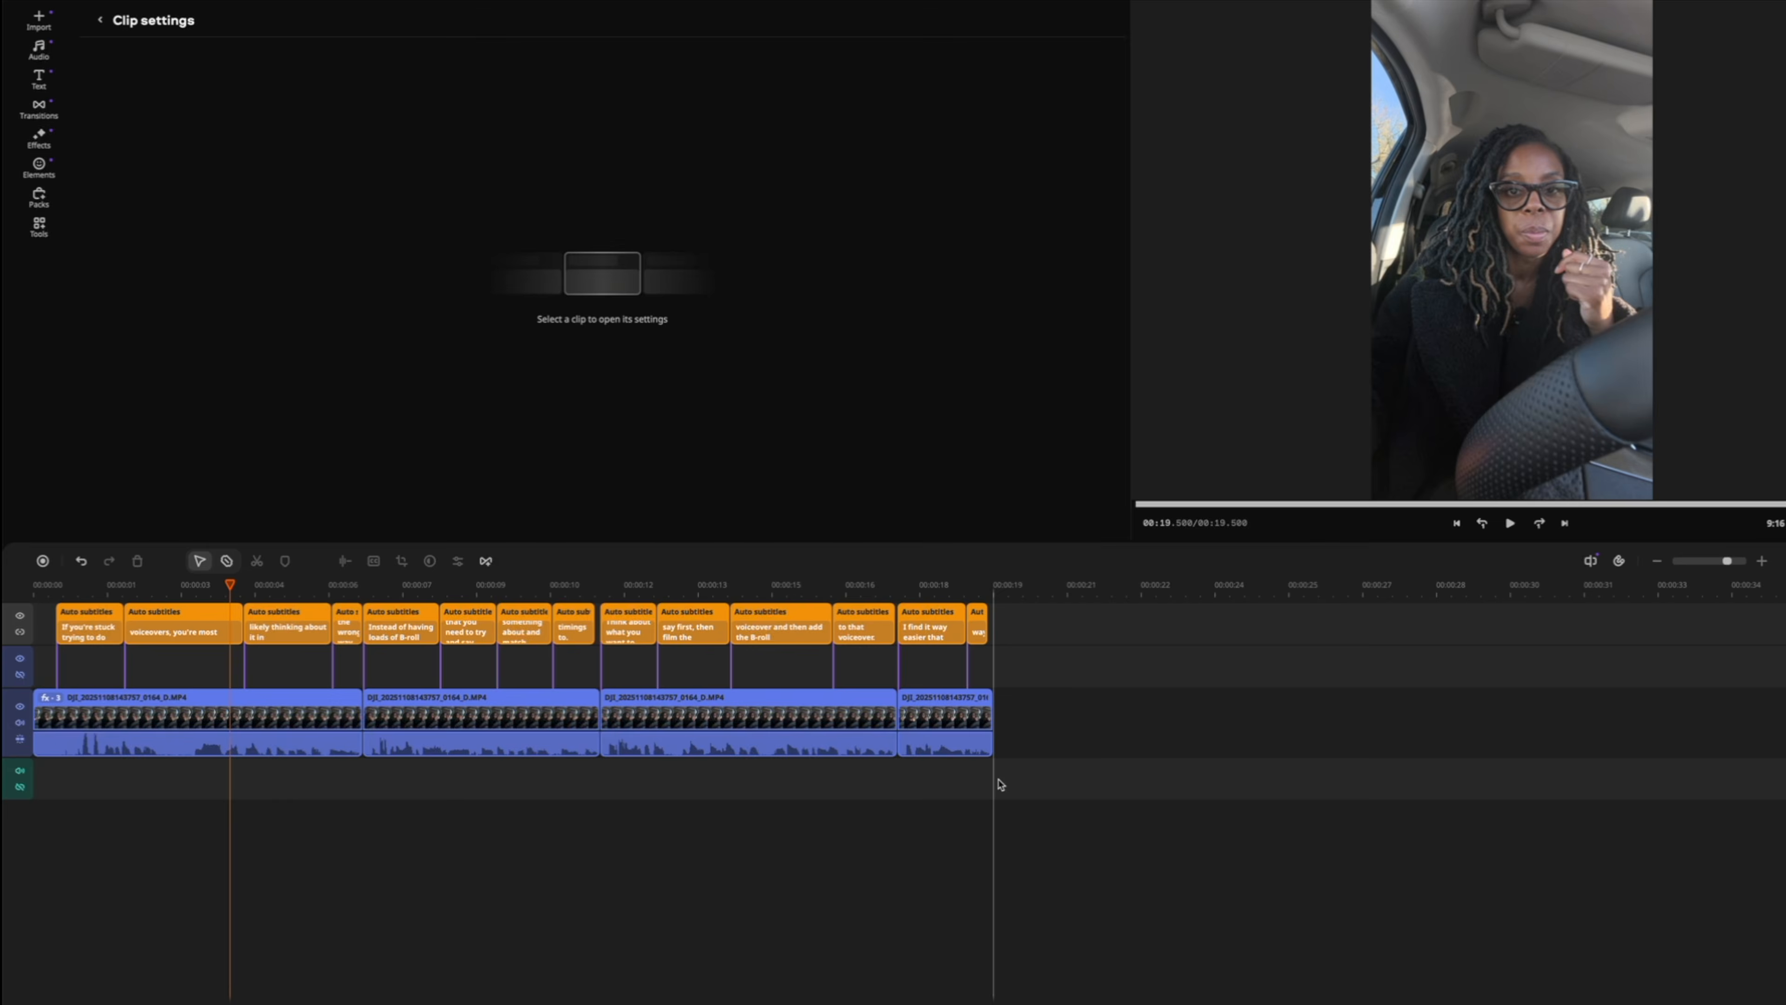
# - Paste the copied effects onto the other three video clips and deselect them
pyautogui.click(718, 750)
pyautogui.moveTo(718, 750); pyautogui.dragTo(444, 710)
pyautogui.rightClick(445, 710)
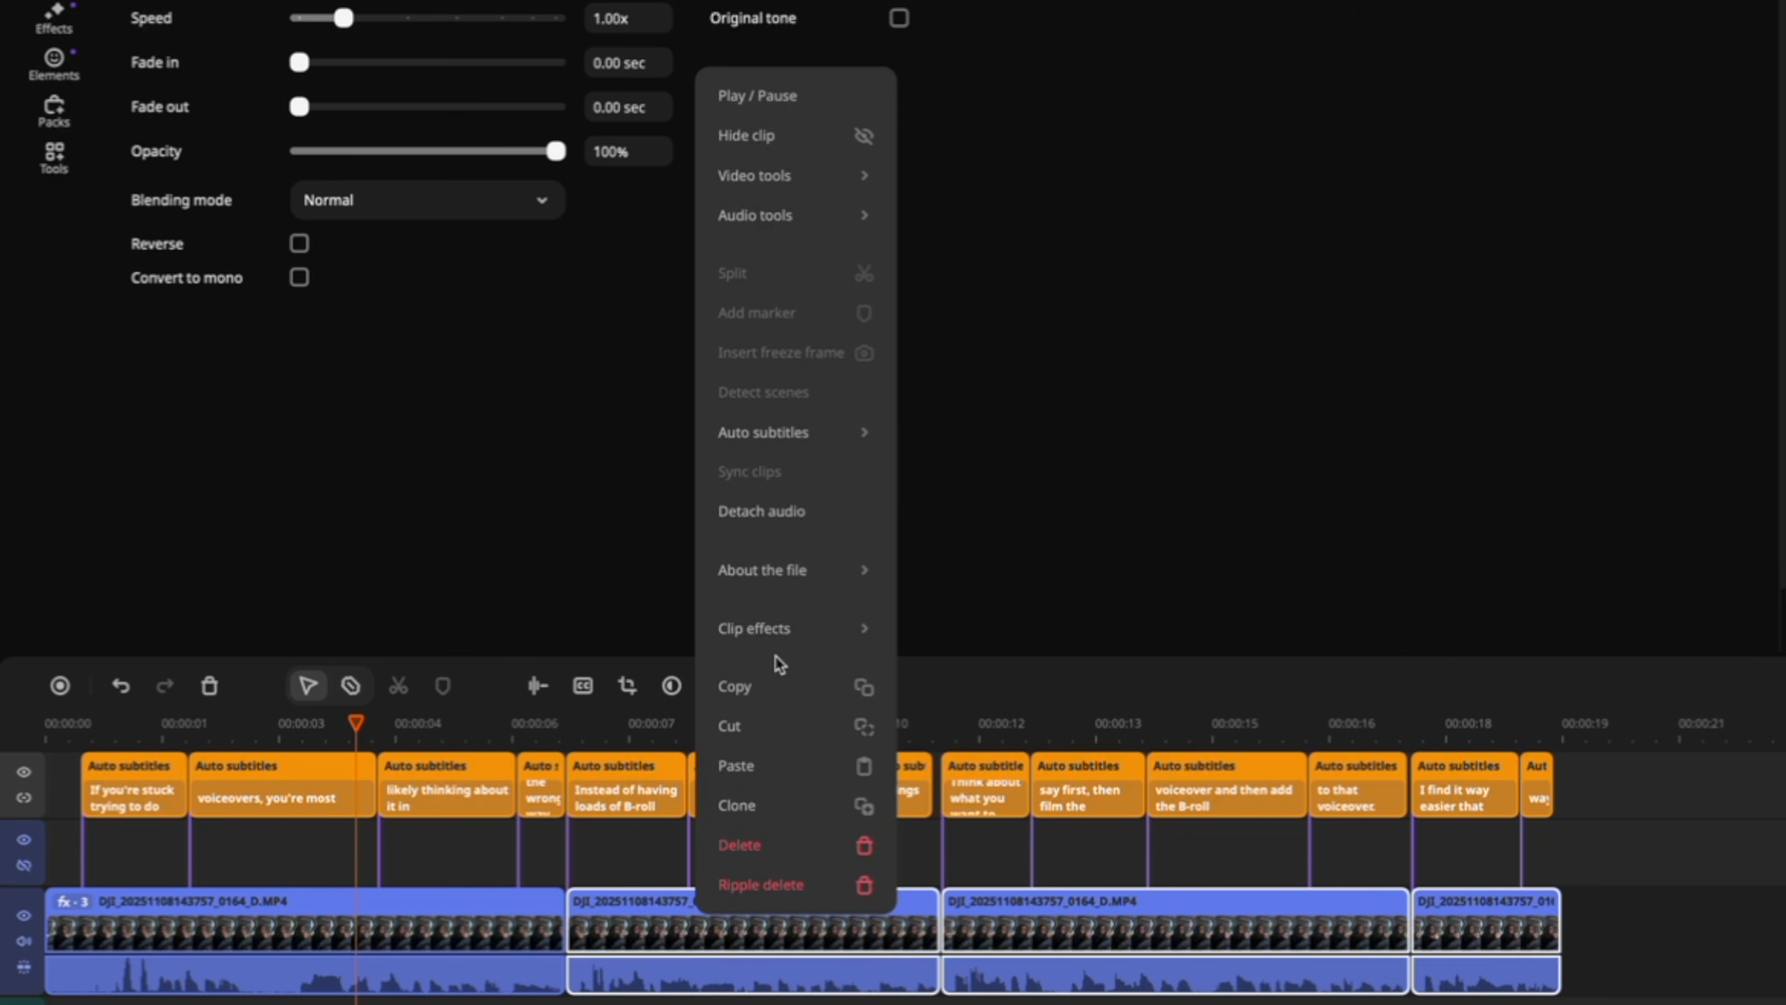
pyautogui.click(914, 619)
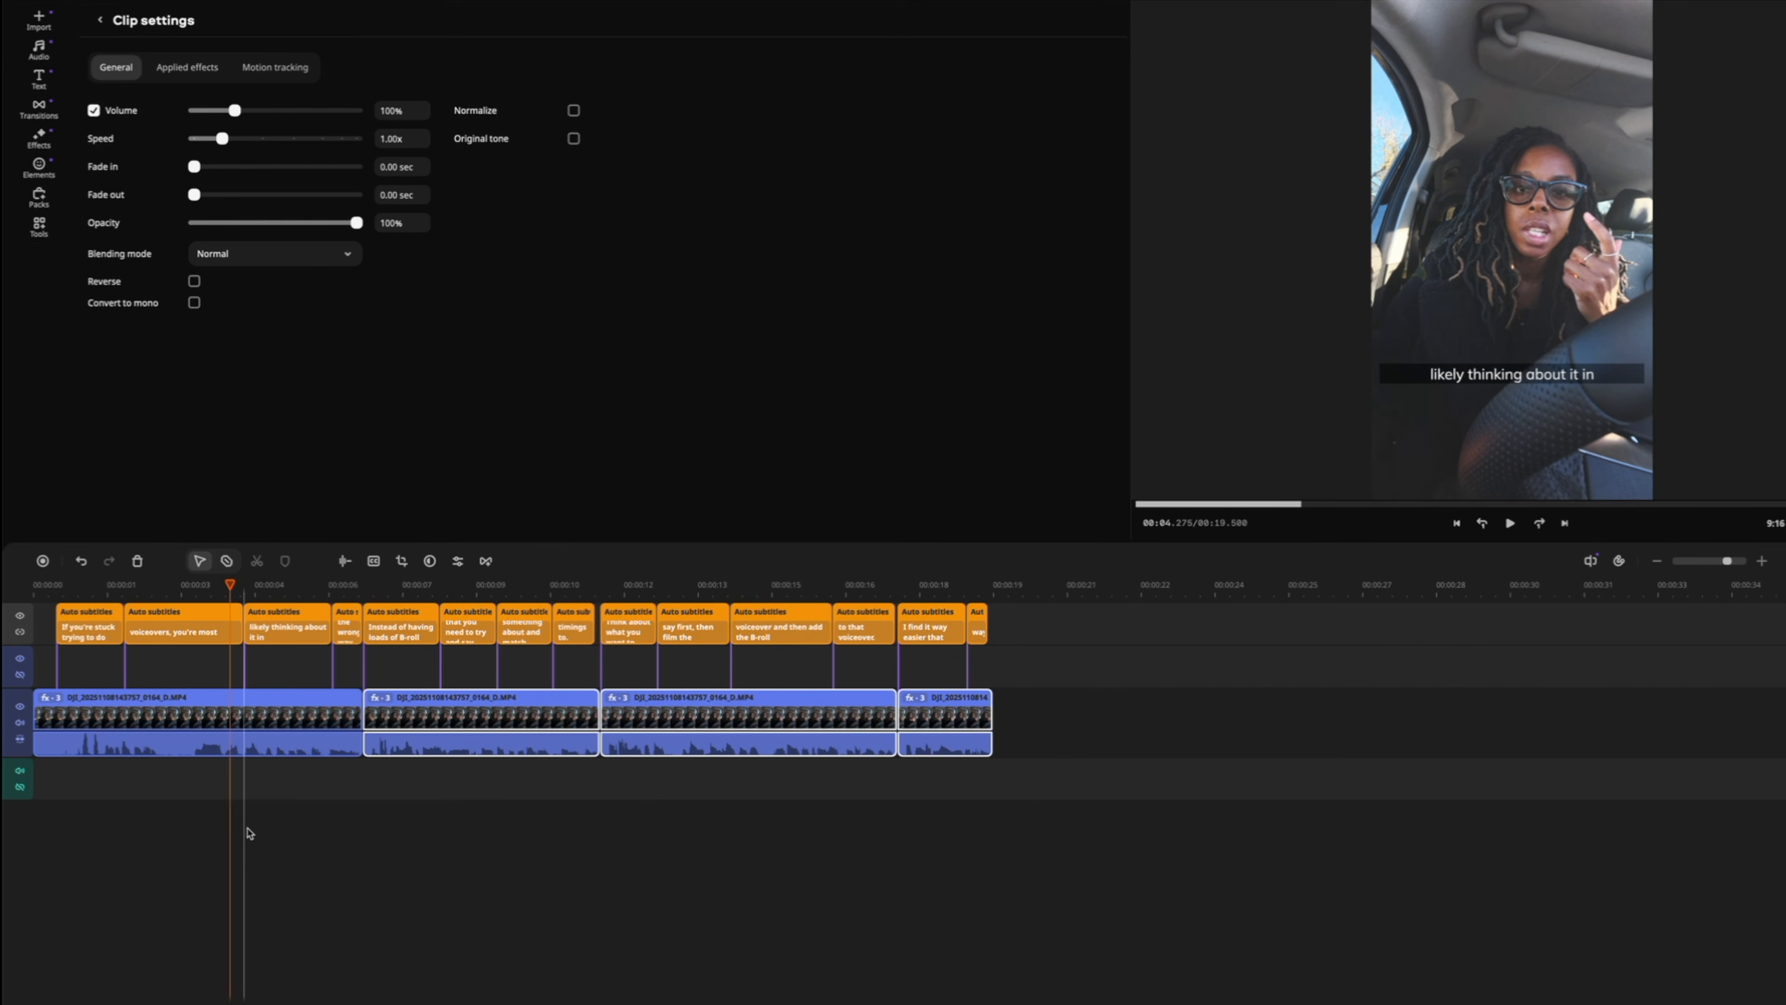
pyautogui.click(365, 887)
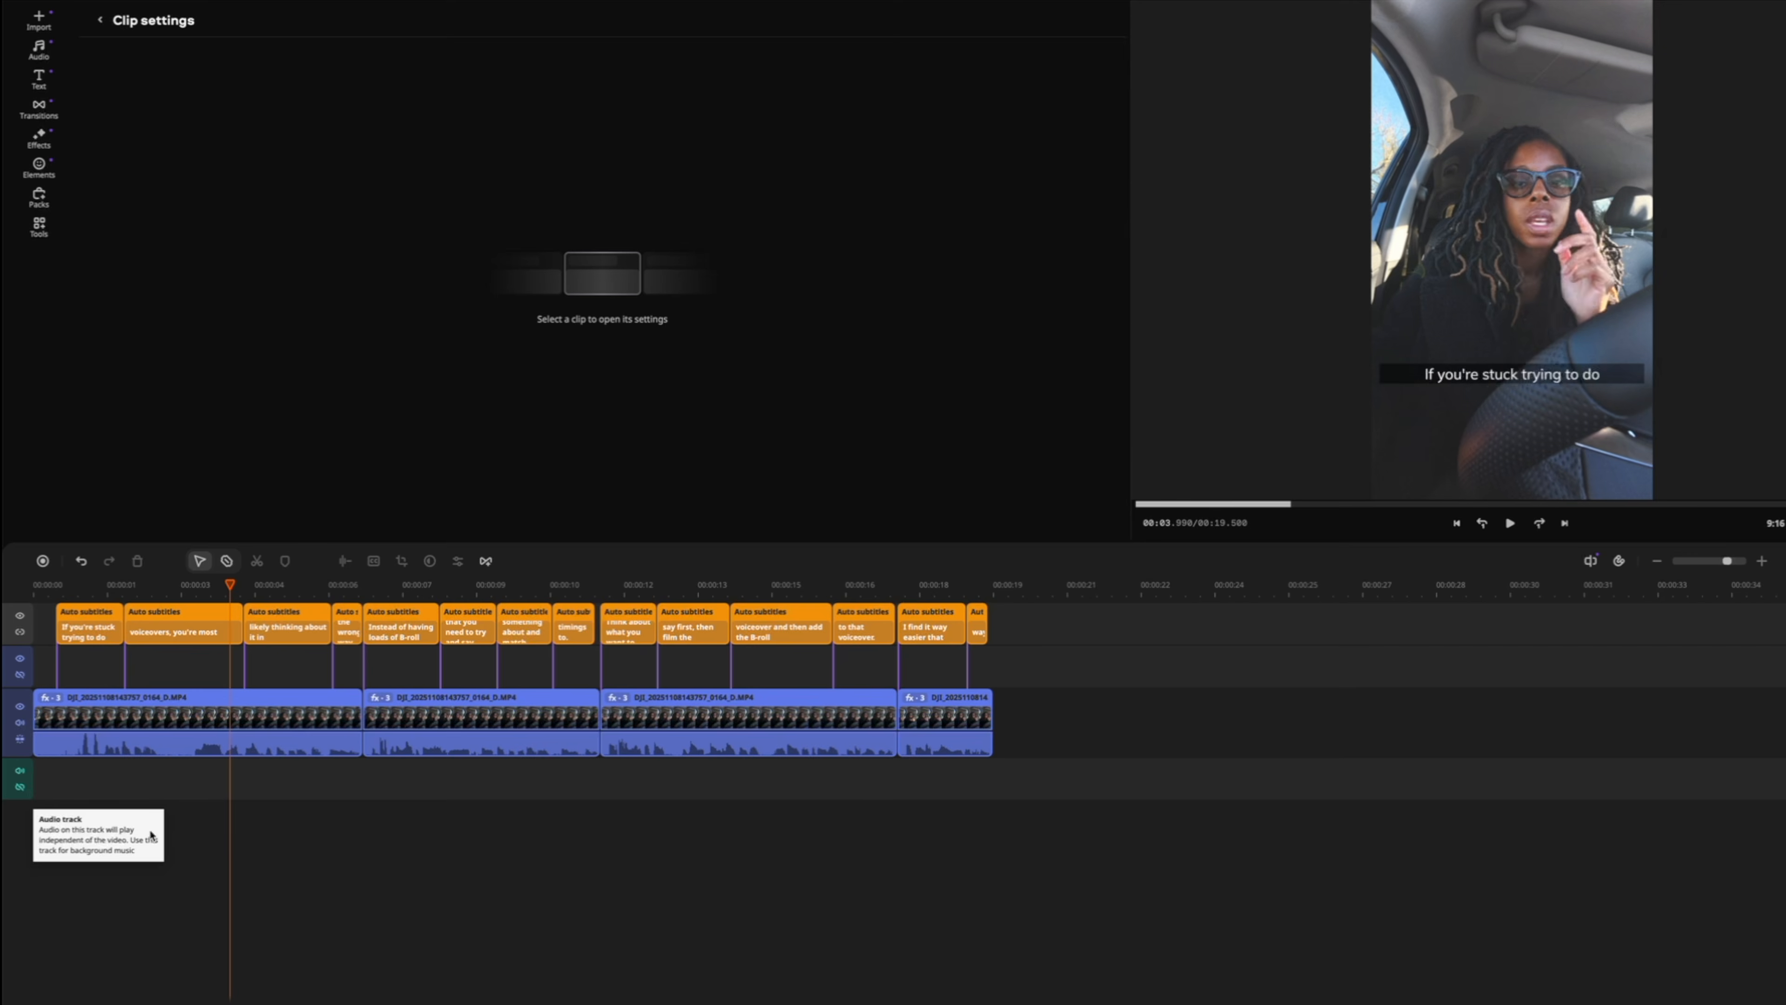
# - Add the Fade to black transition at the beginning of the first video clip
pyautogui.click(39, 114)
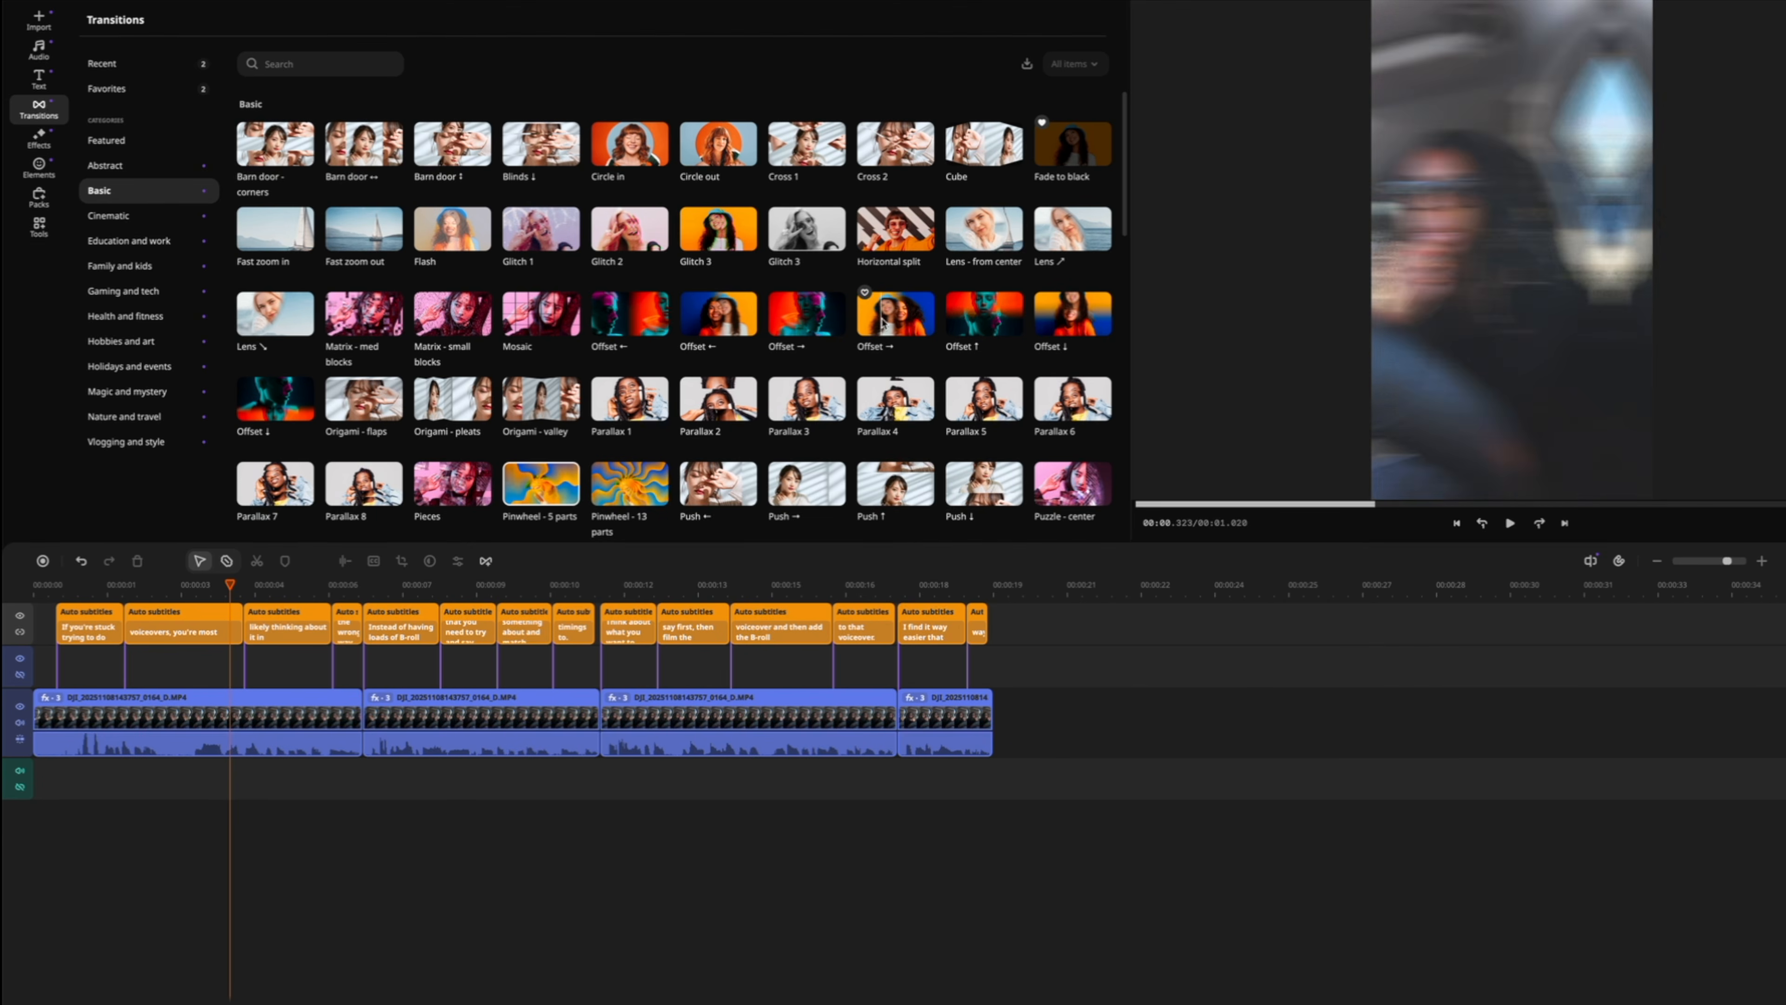
pyautogui.click(1070, 147)
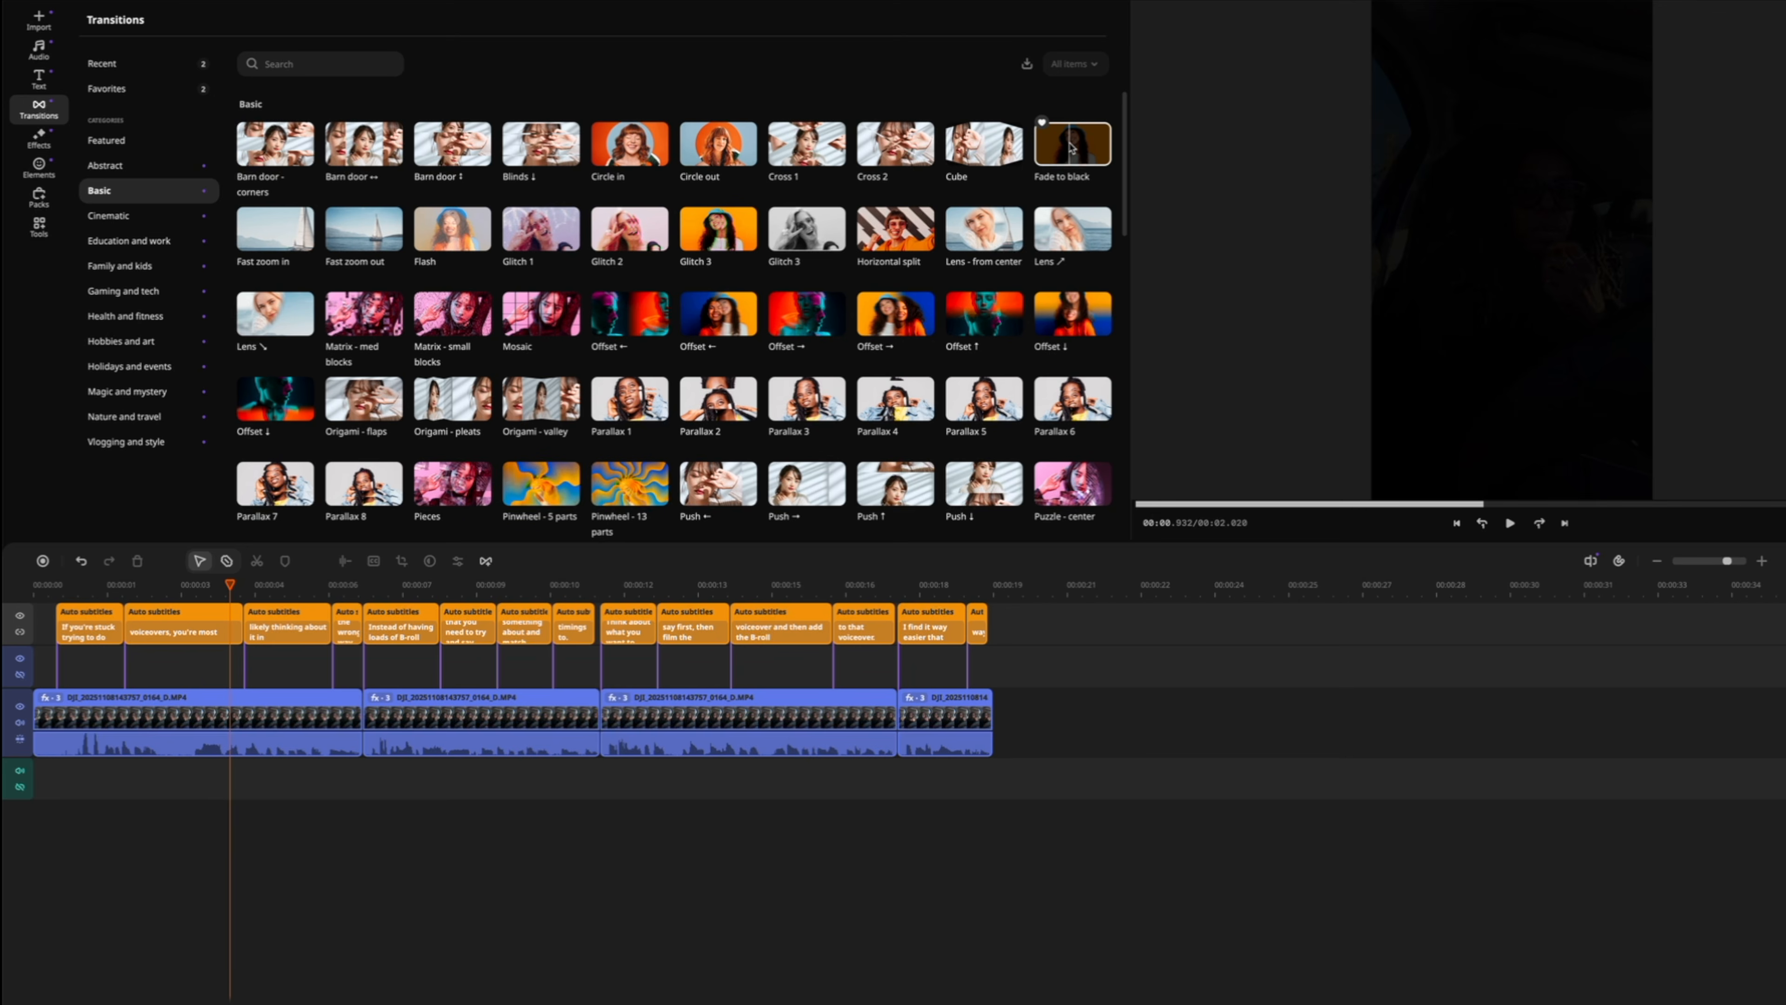
pyautogui.moveTo(1071, 147); pyautogui.dragTo(36, 715)
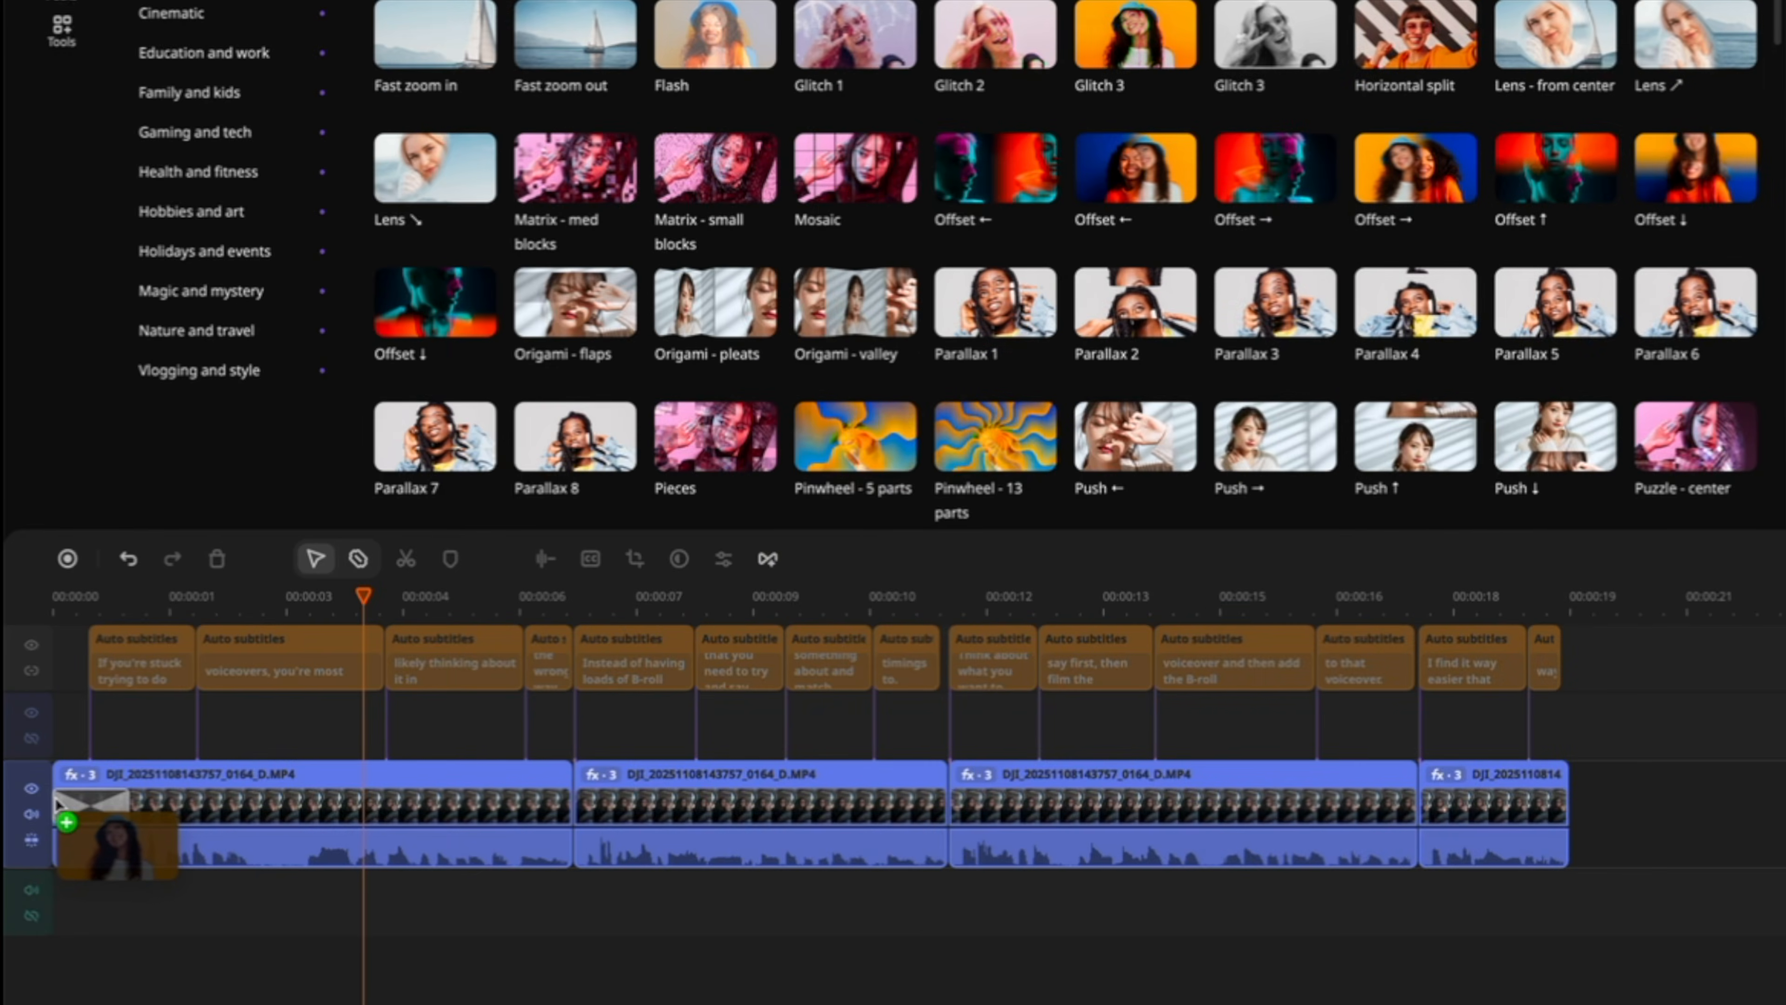
pyautogui.moveTo(58, 802); pyautogui.dragTo(59, 806)
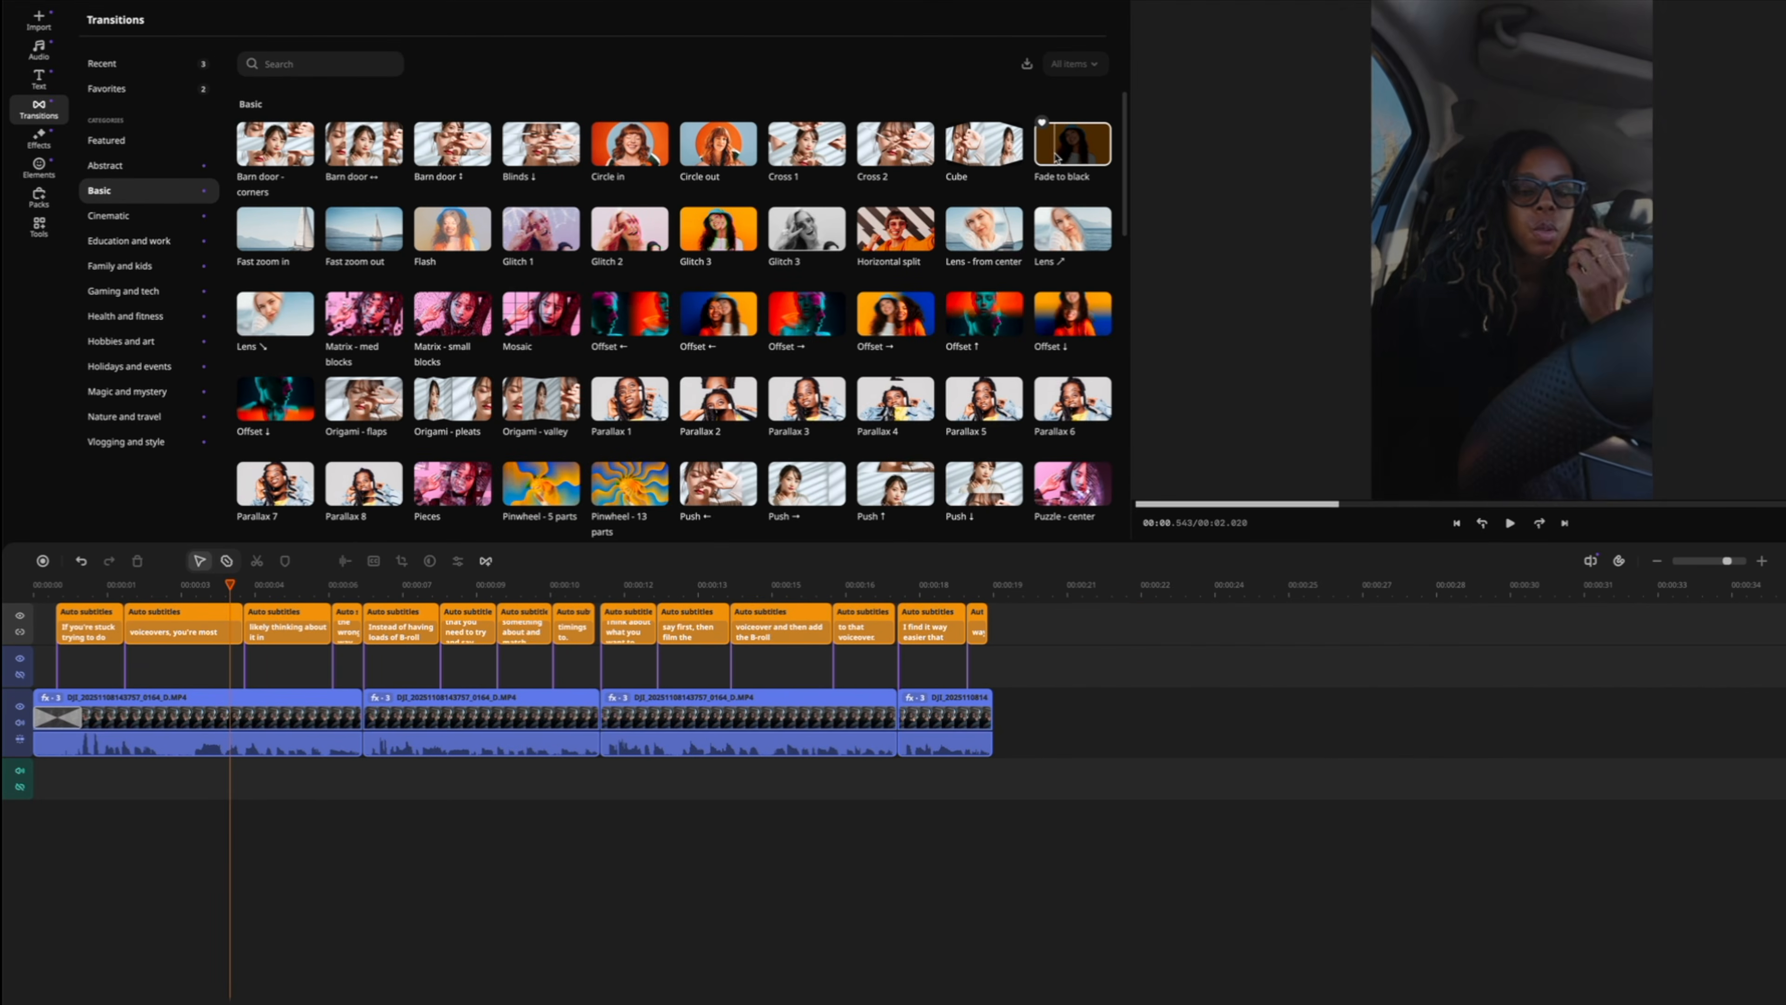
# - Try the Parallax 5 transition between the first and second clips, play it back and delete it
pyautogui.moveTo(985, 403); pyautogui.dragTo(361, 704)
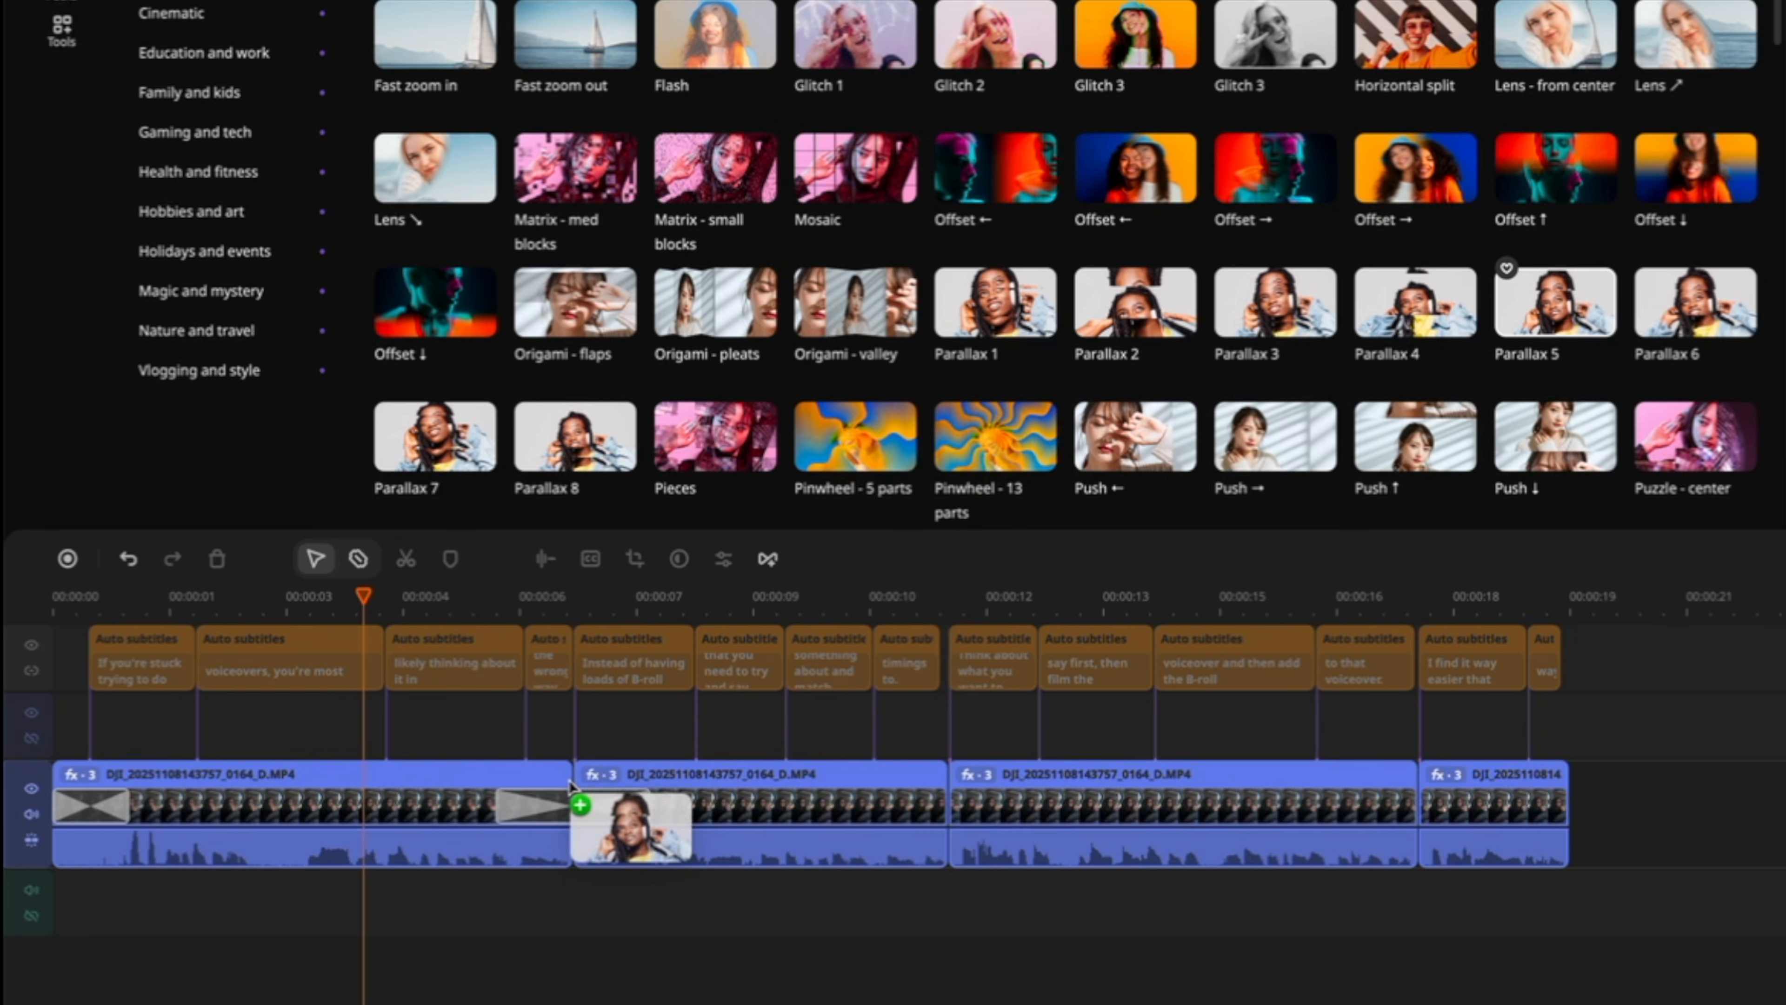
pyautogui.moveTo(570, 784); pyautogui.dragTo(570, 785)
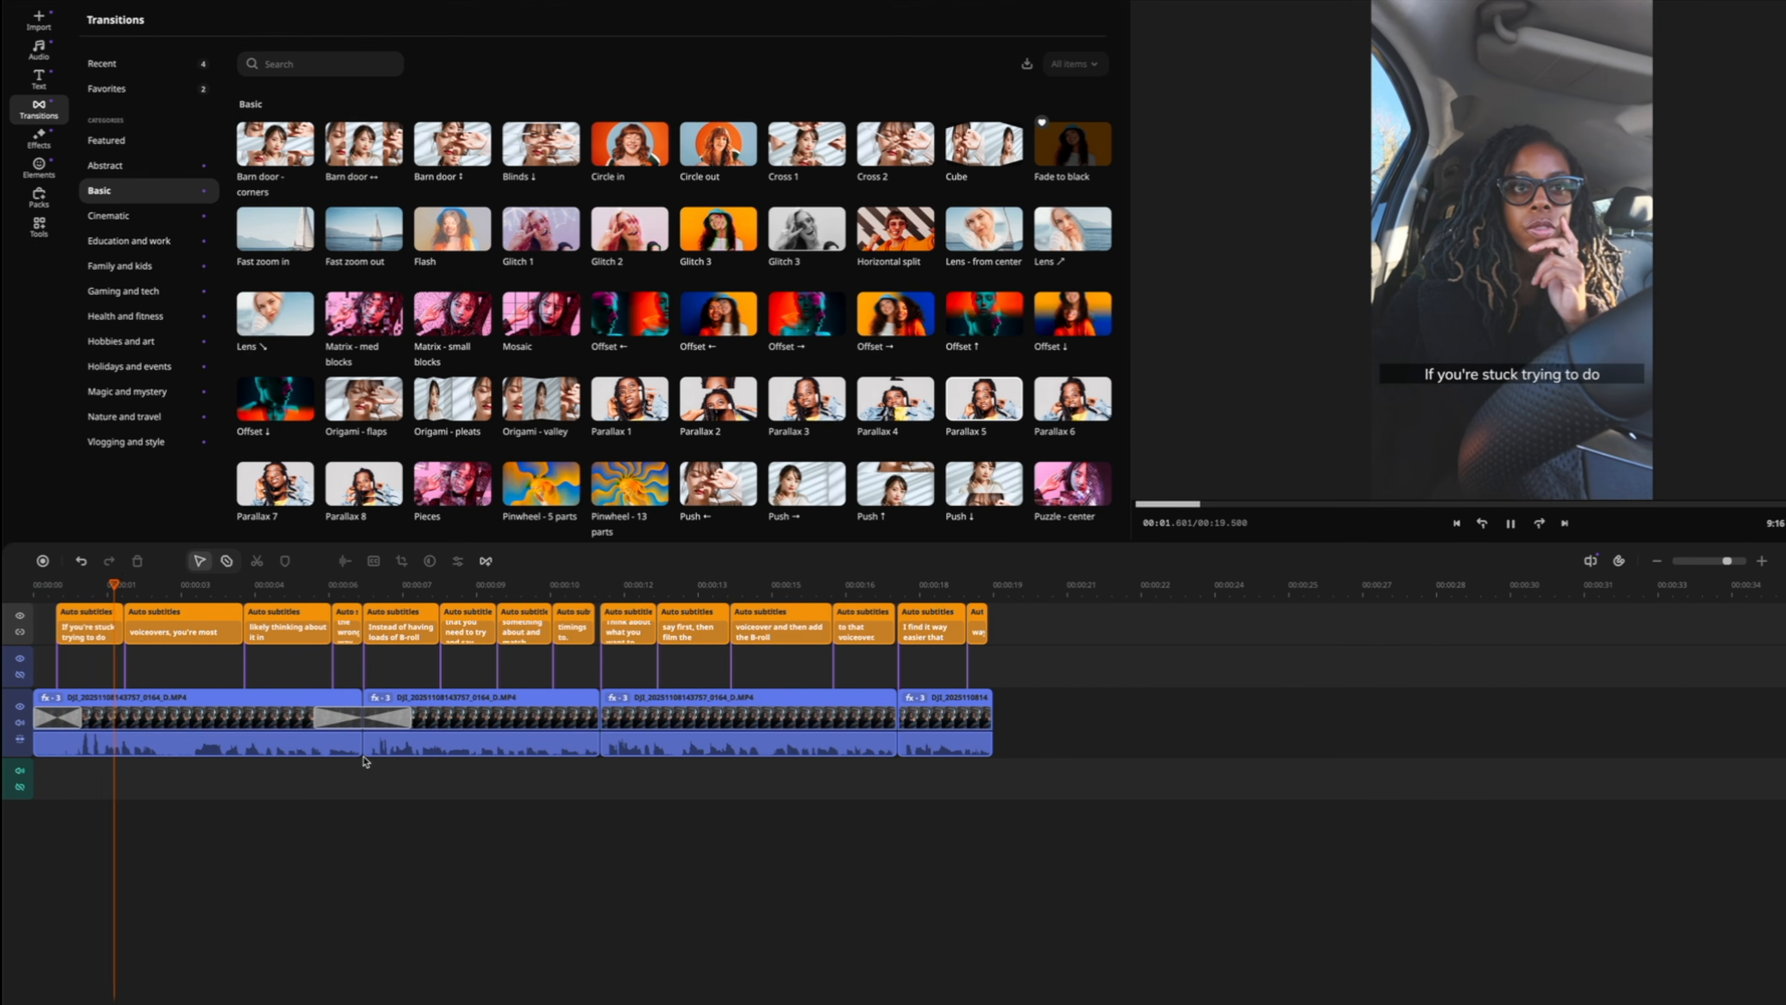
pyautogui.click(336, 728)
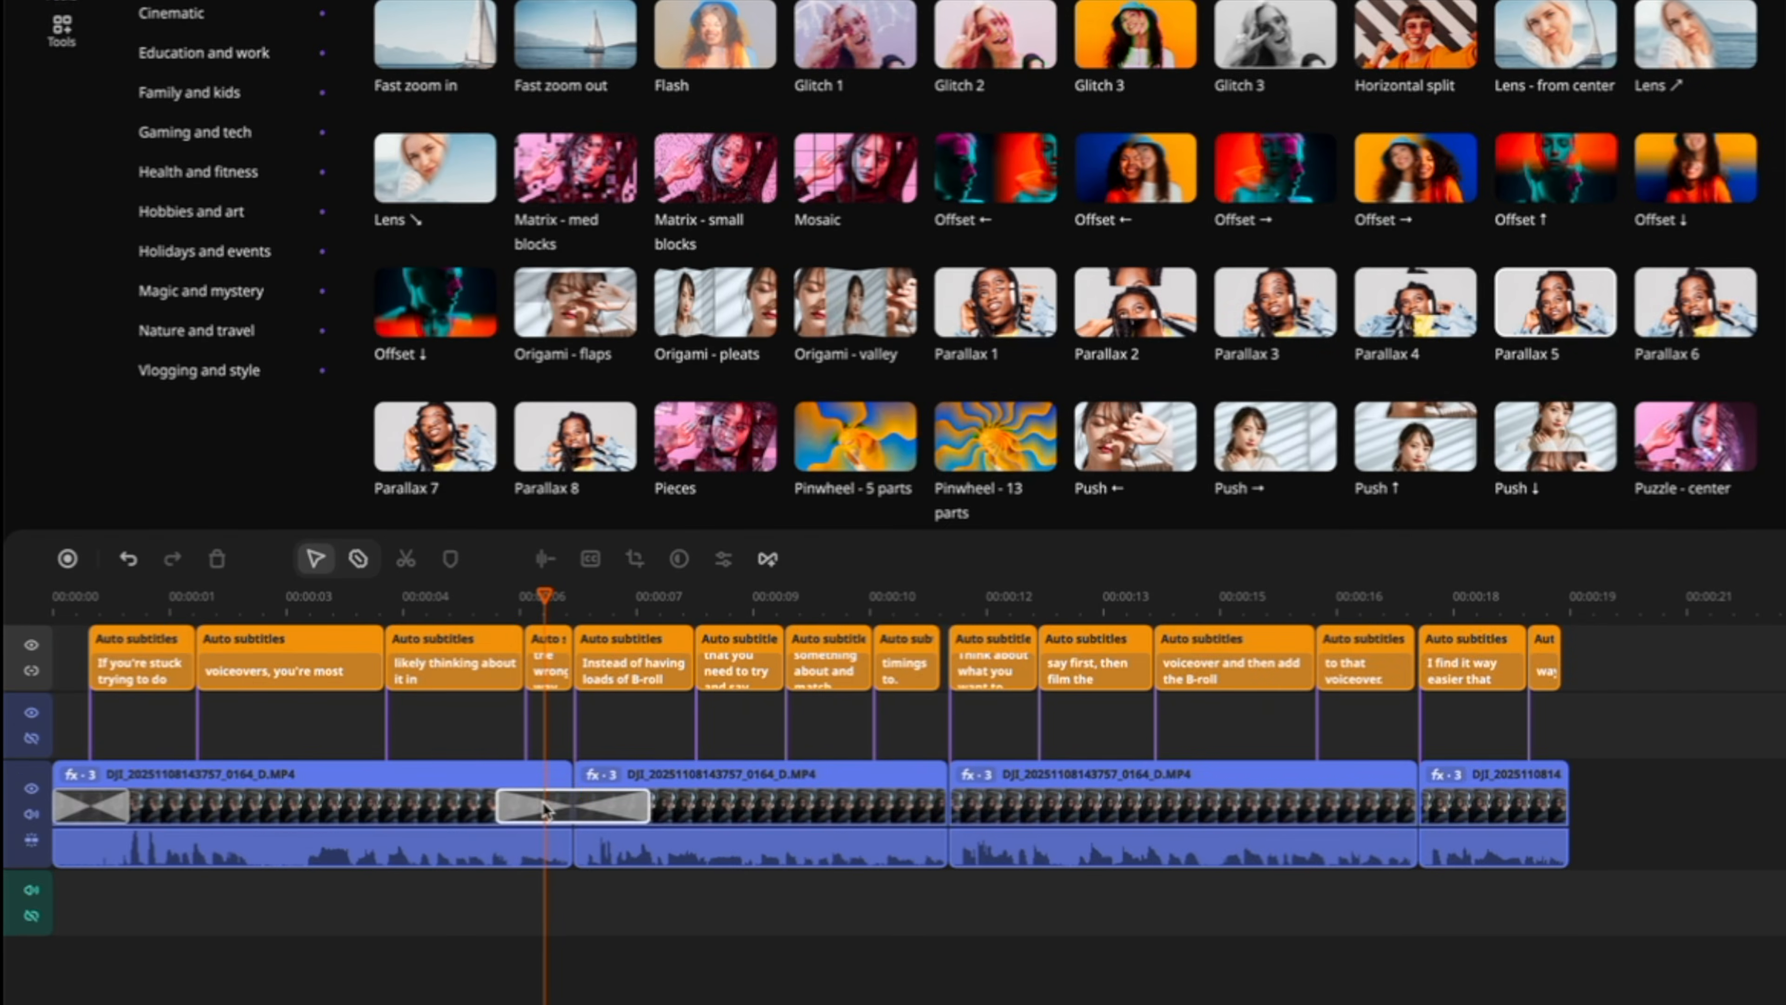
pyautogui.press('Delete')
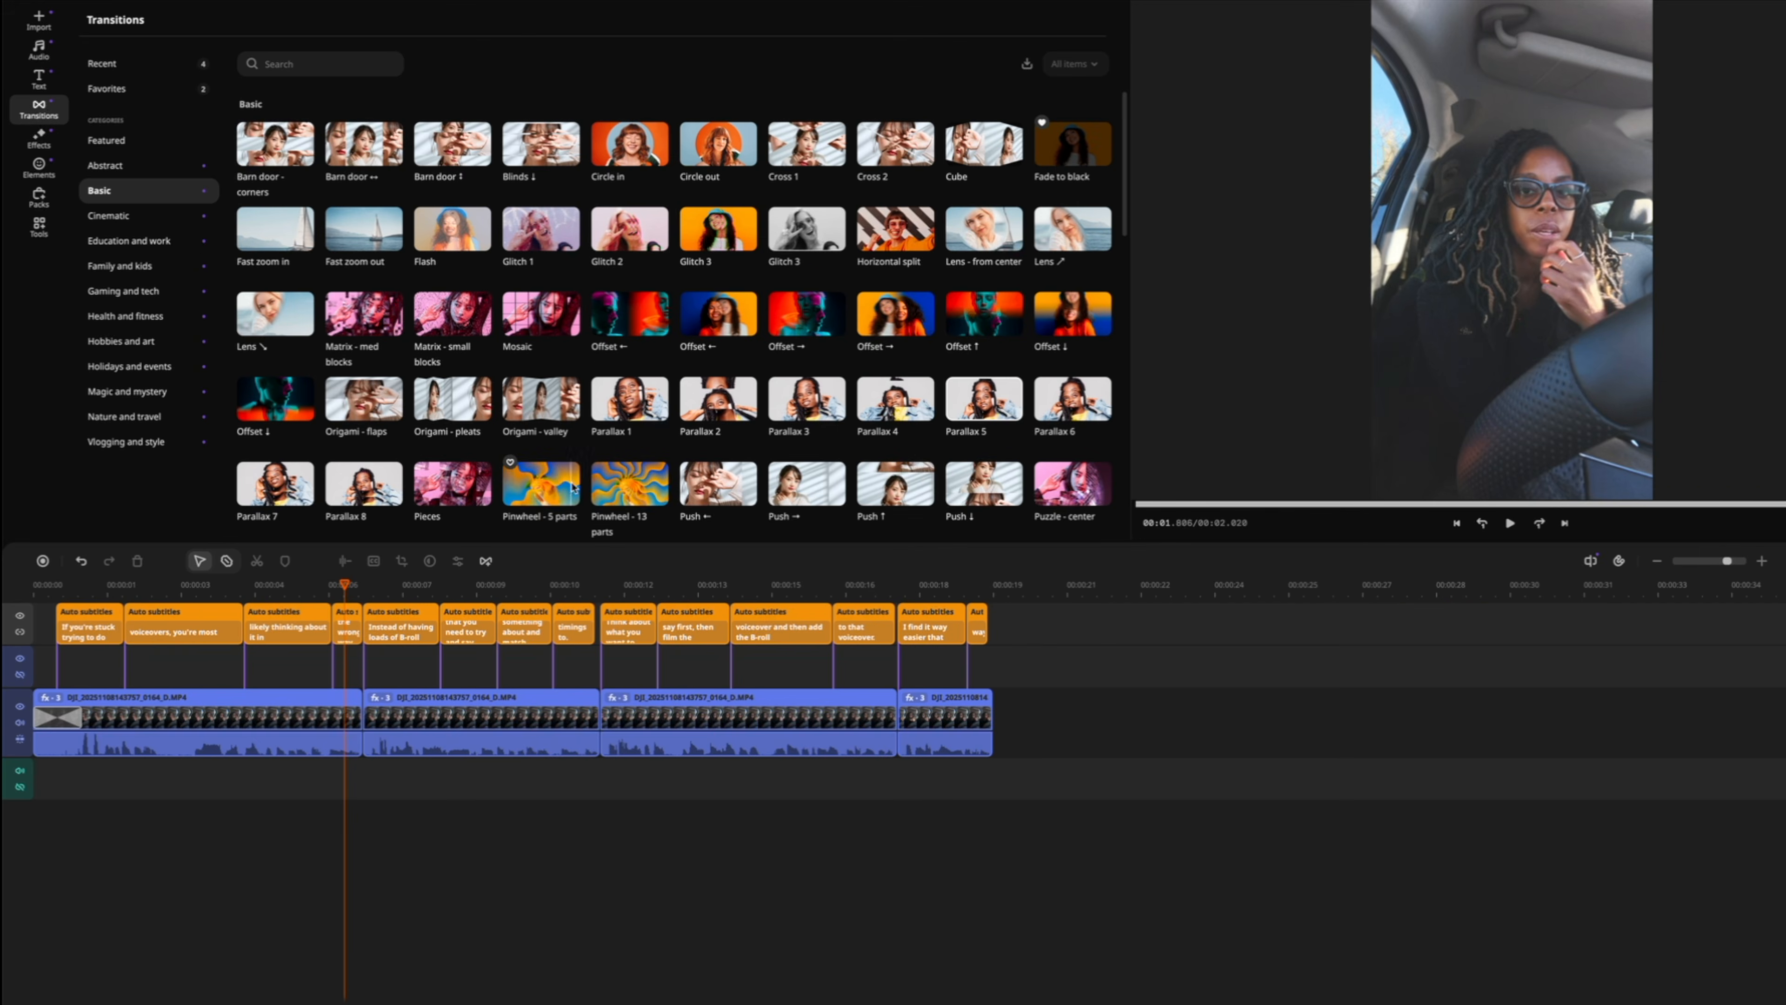
# - Add the Pinwheel - 13 parts transition between the first and second clips and review that cut in playback
pyautogui.moveTo(632, 476); pyautogui.dragTo(362, 715)
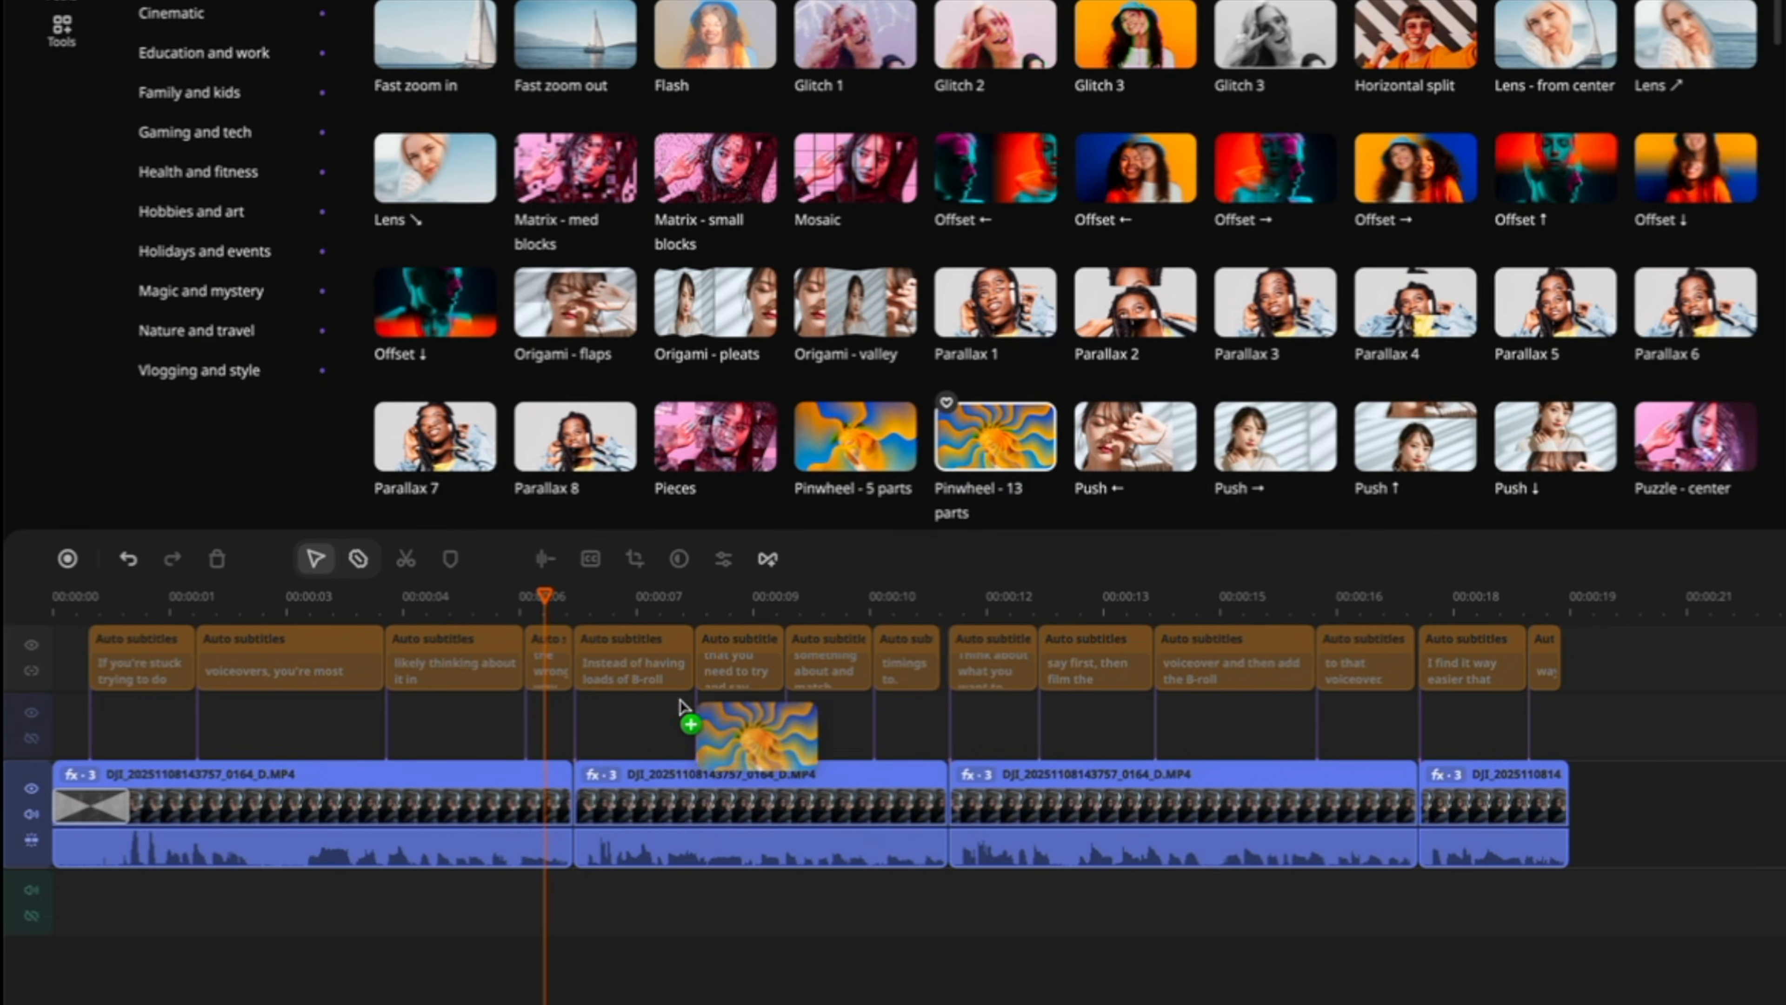
pyautogui.moveTo(576, 805); pyautogui.dragTo(577, 806)
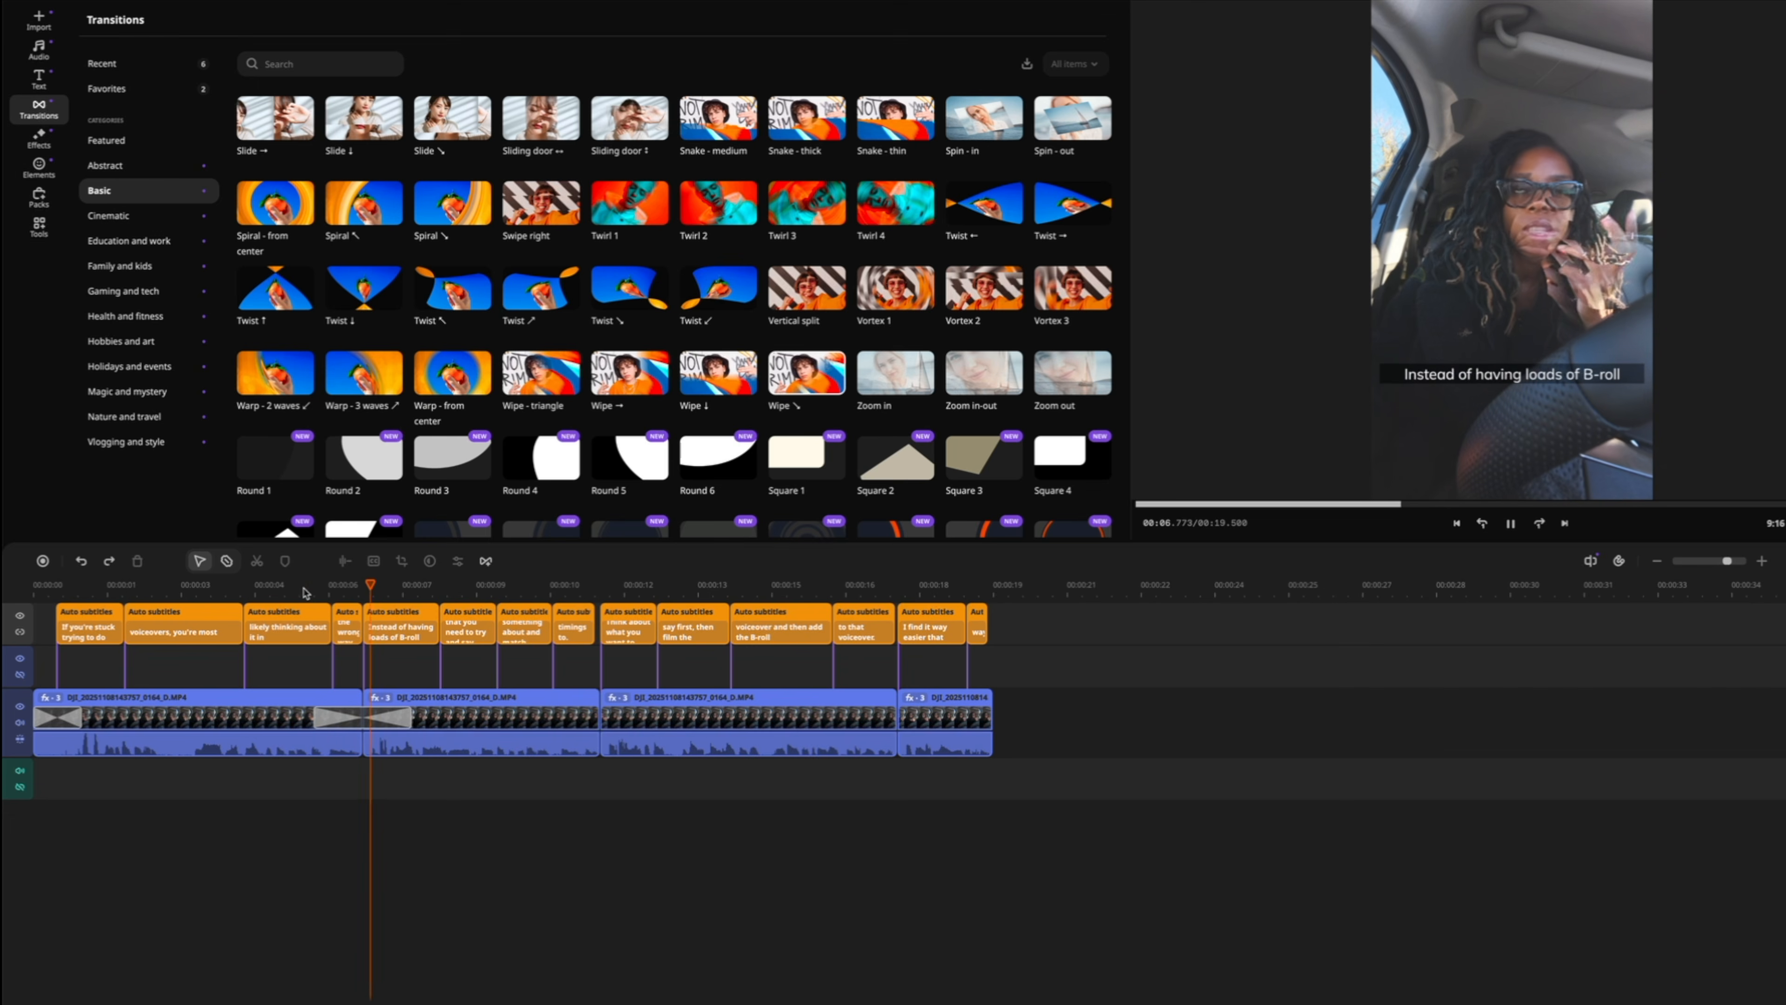
pyautogui.press('space')
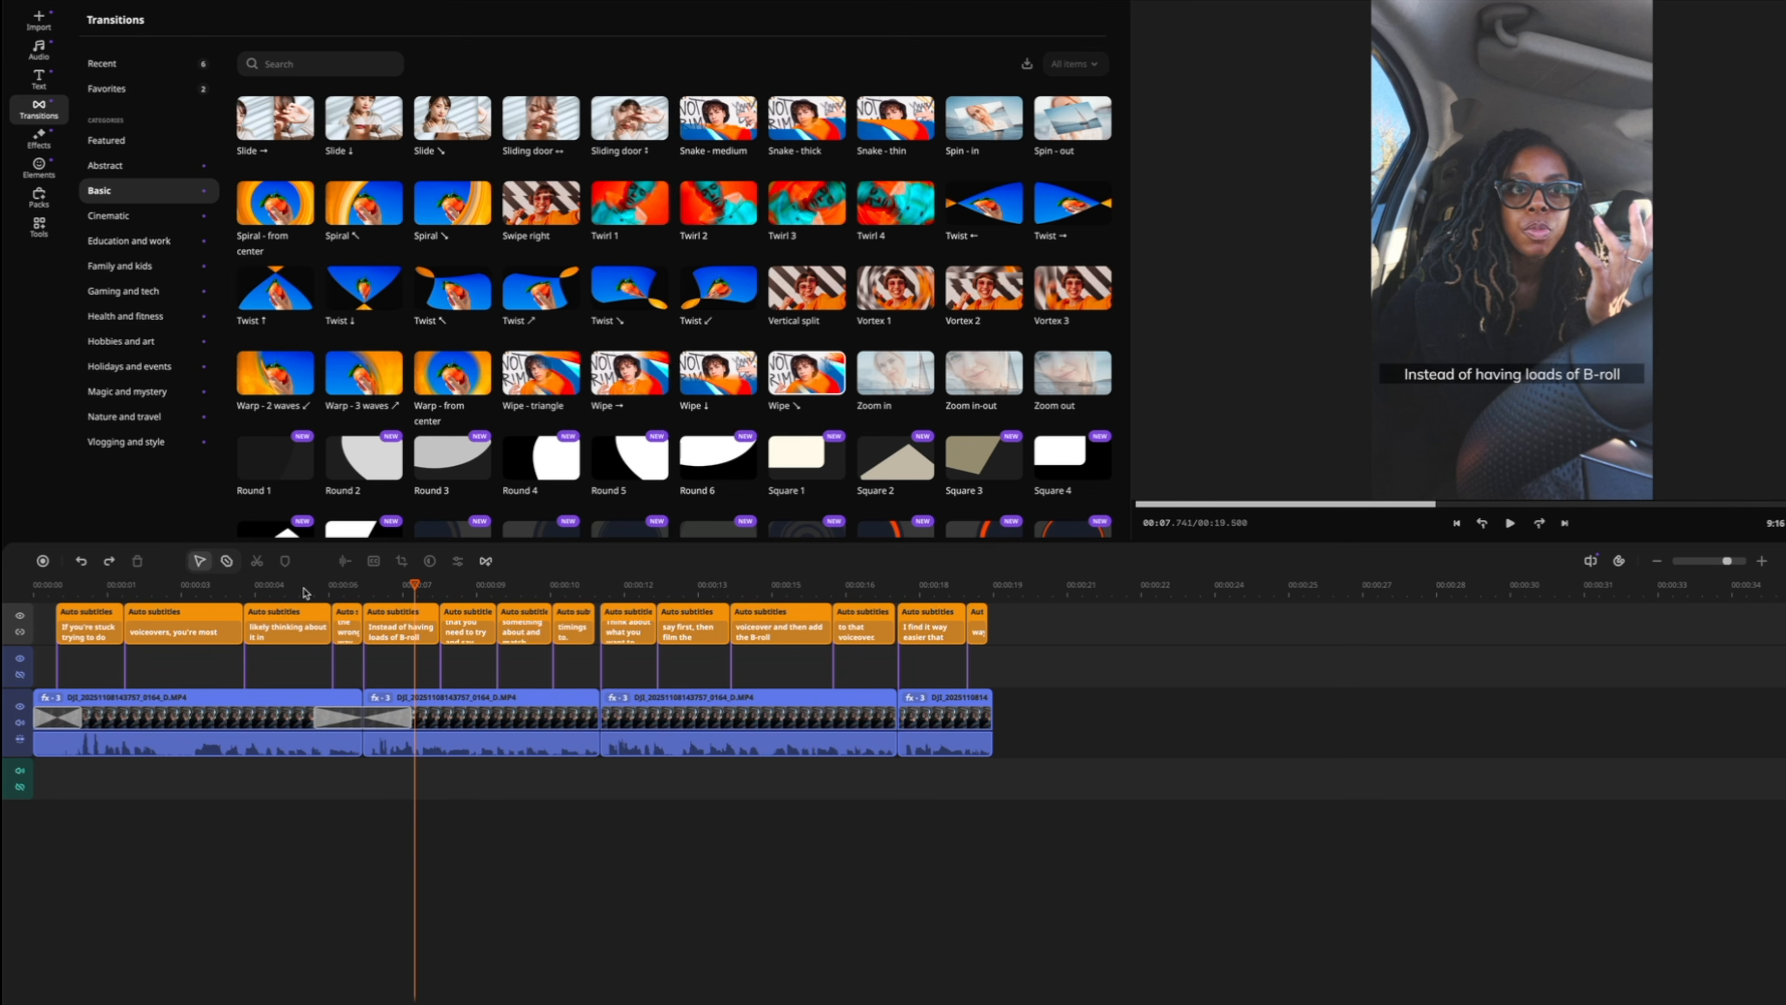
pyautogui.click(362, 718)
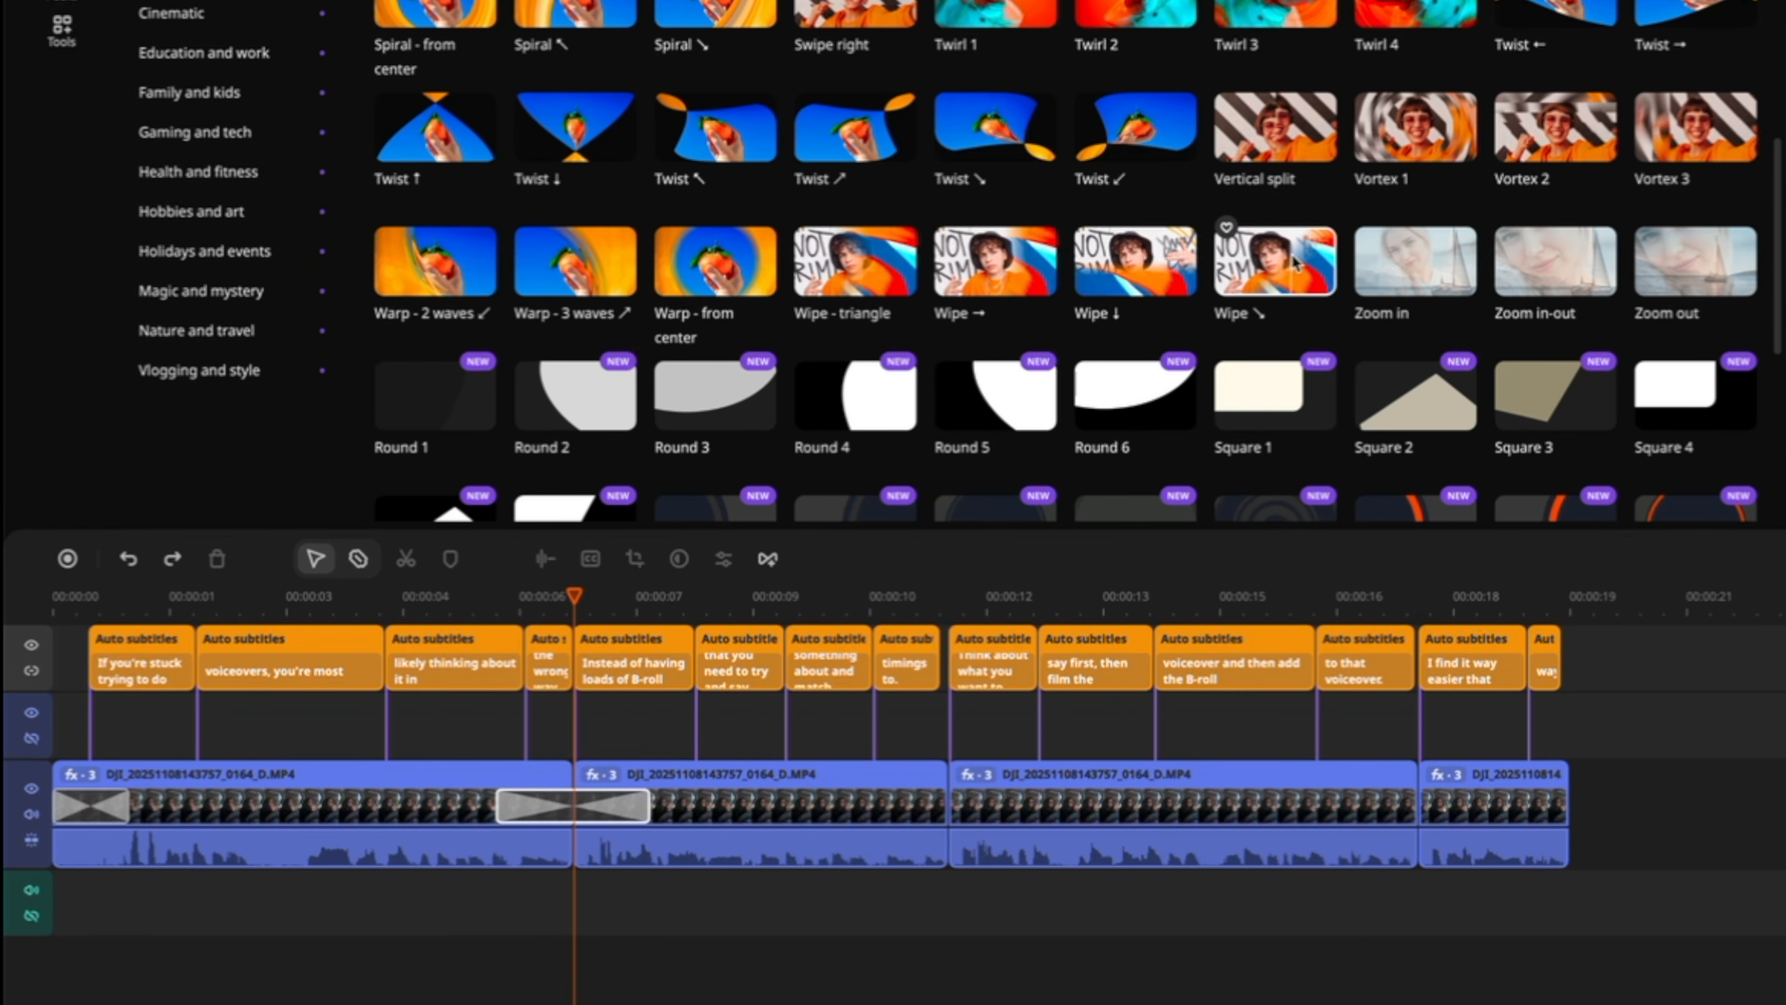
# - Replace the transition between the first and second video clips with the diagonal Wipe ↘ transition
pyautogui.moveTo(1275, 259); pyautogui.dragTo(580, 807)
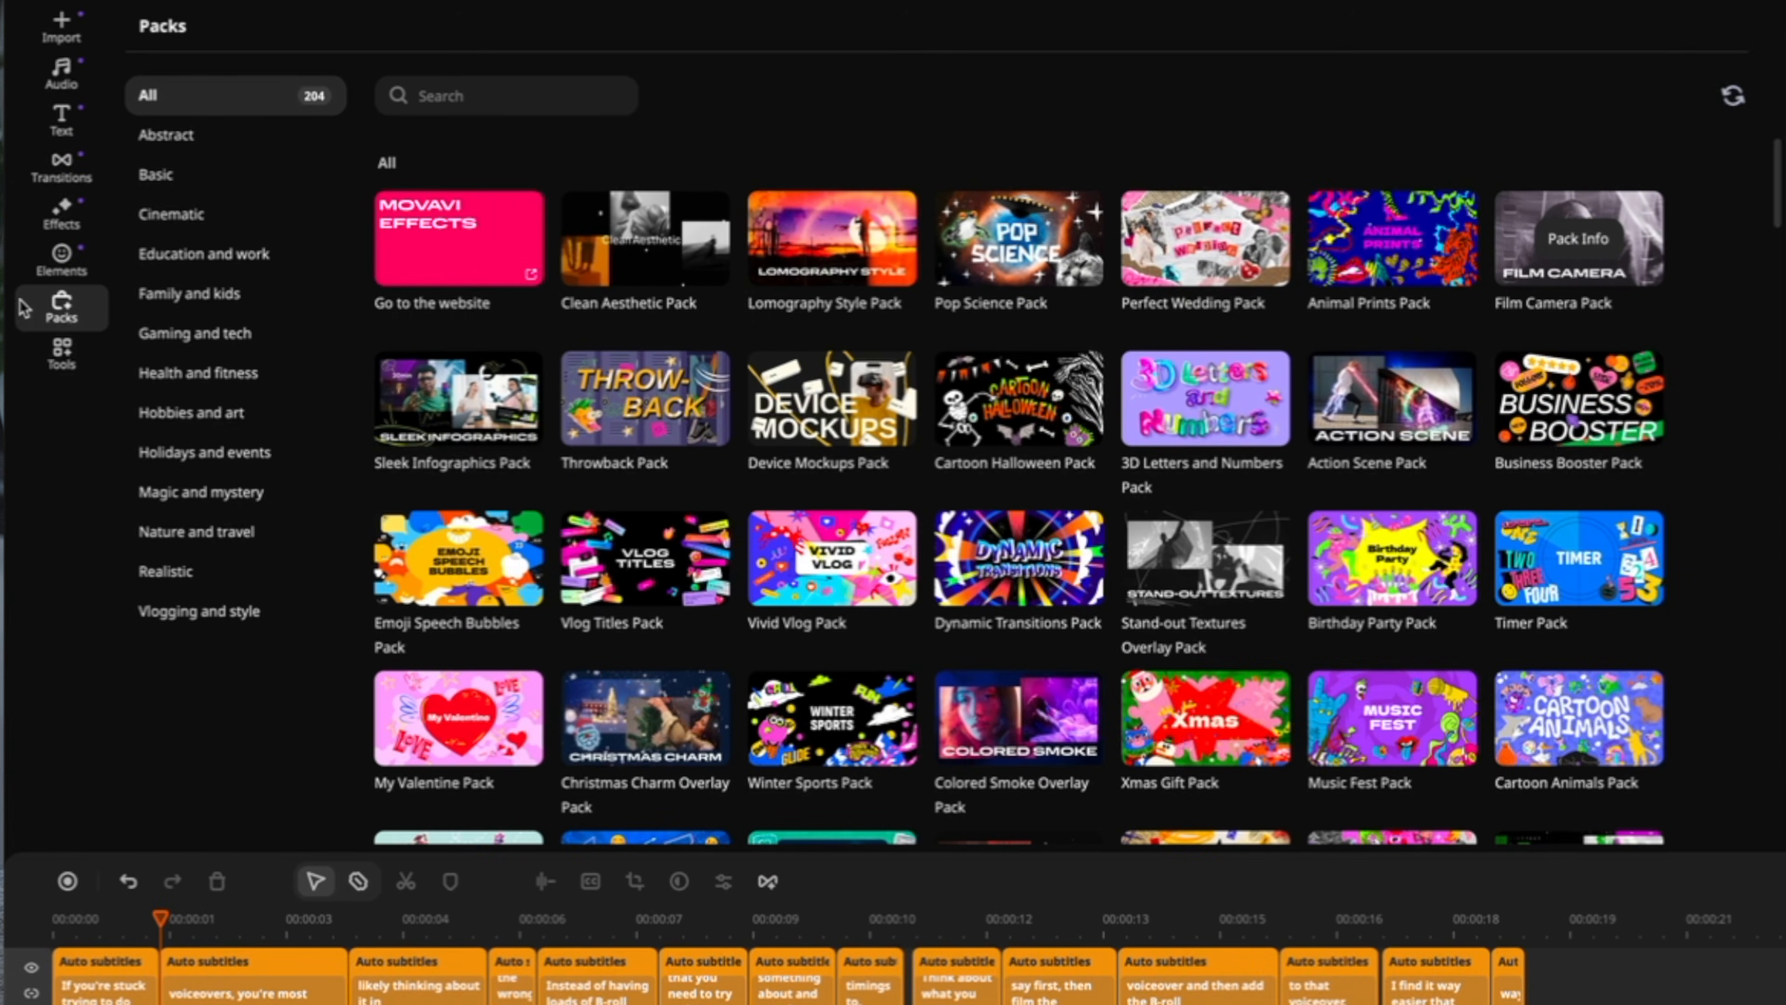
# - Try the Film noir LUT on the first video clip, lower its strength to 35%, and remove it
pyautogui.click(61, 212)
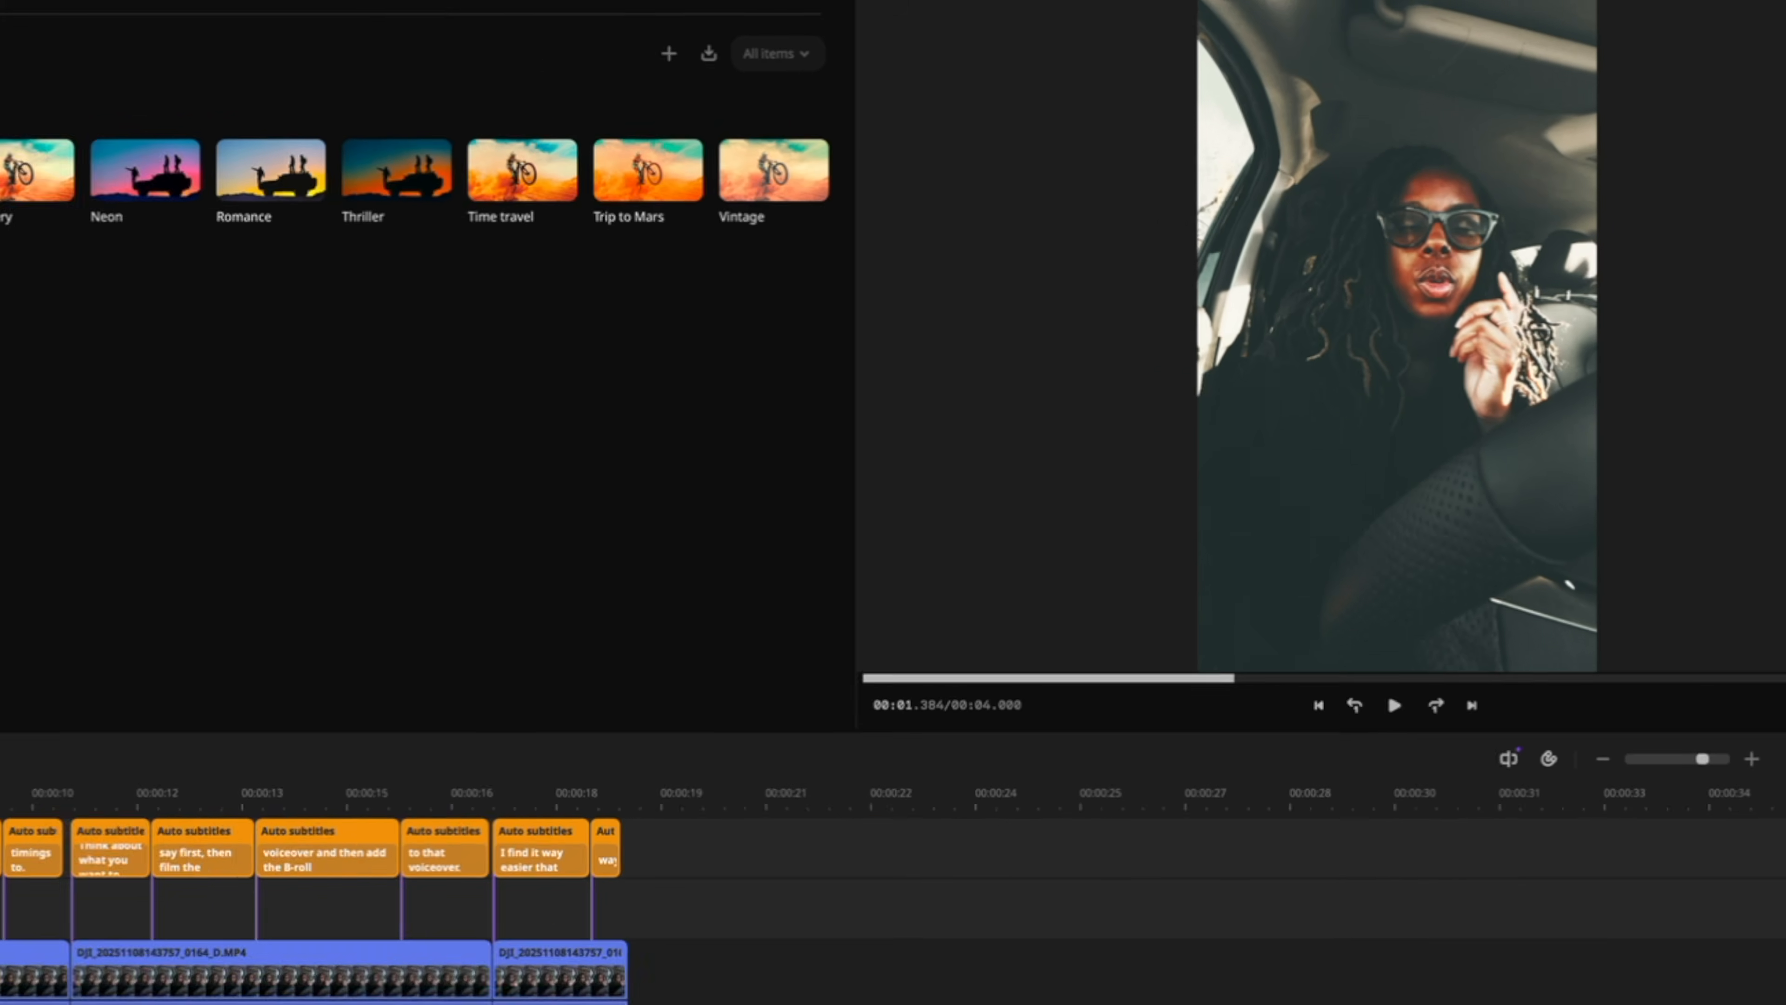
pyautogui.moveTo(452, 142); pyautogui.dragTo(180, 696)
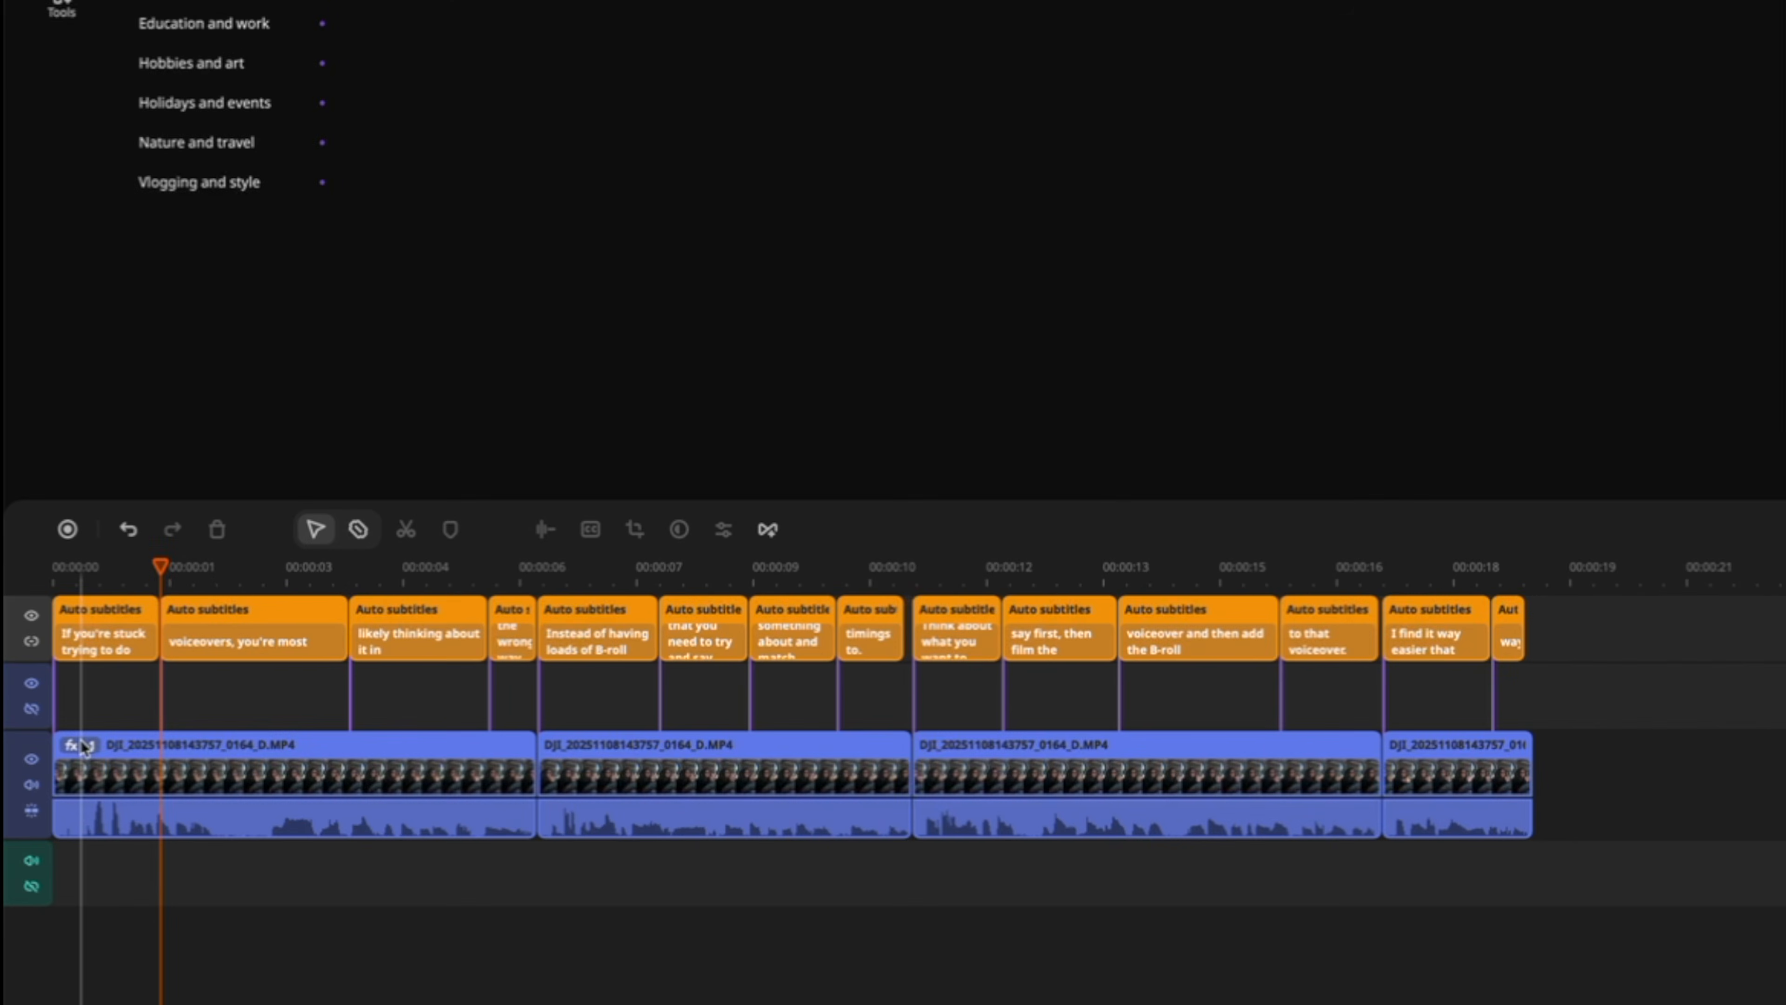
pyautogui.click(53, 696)
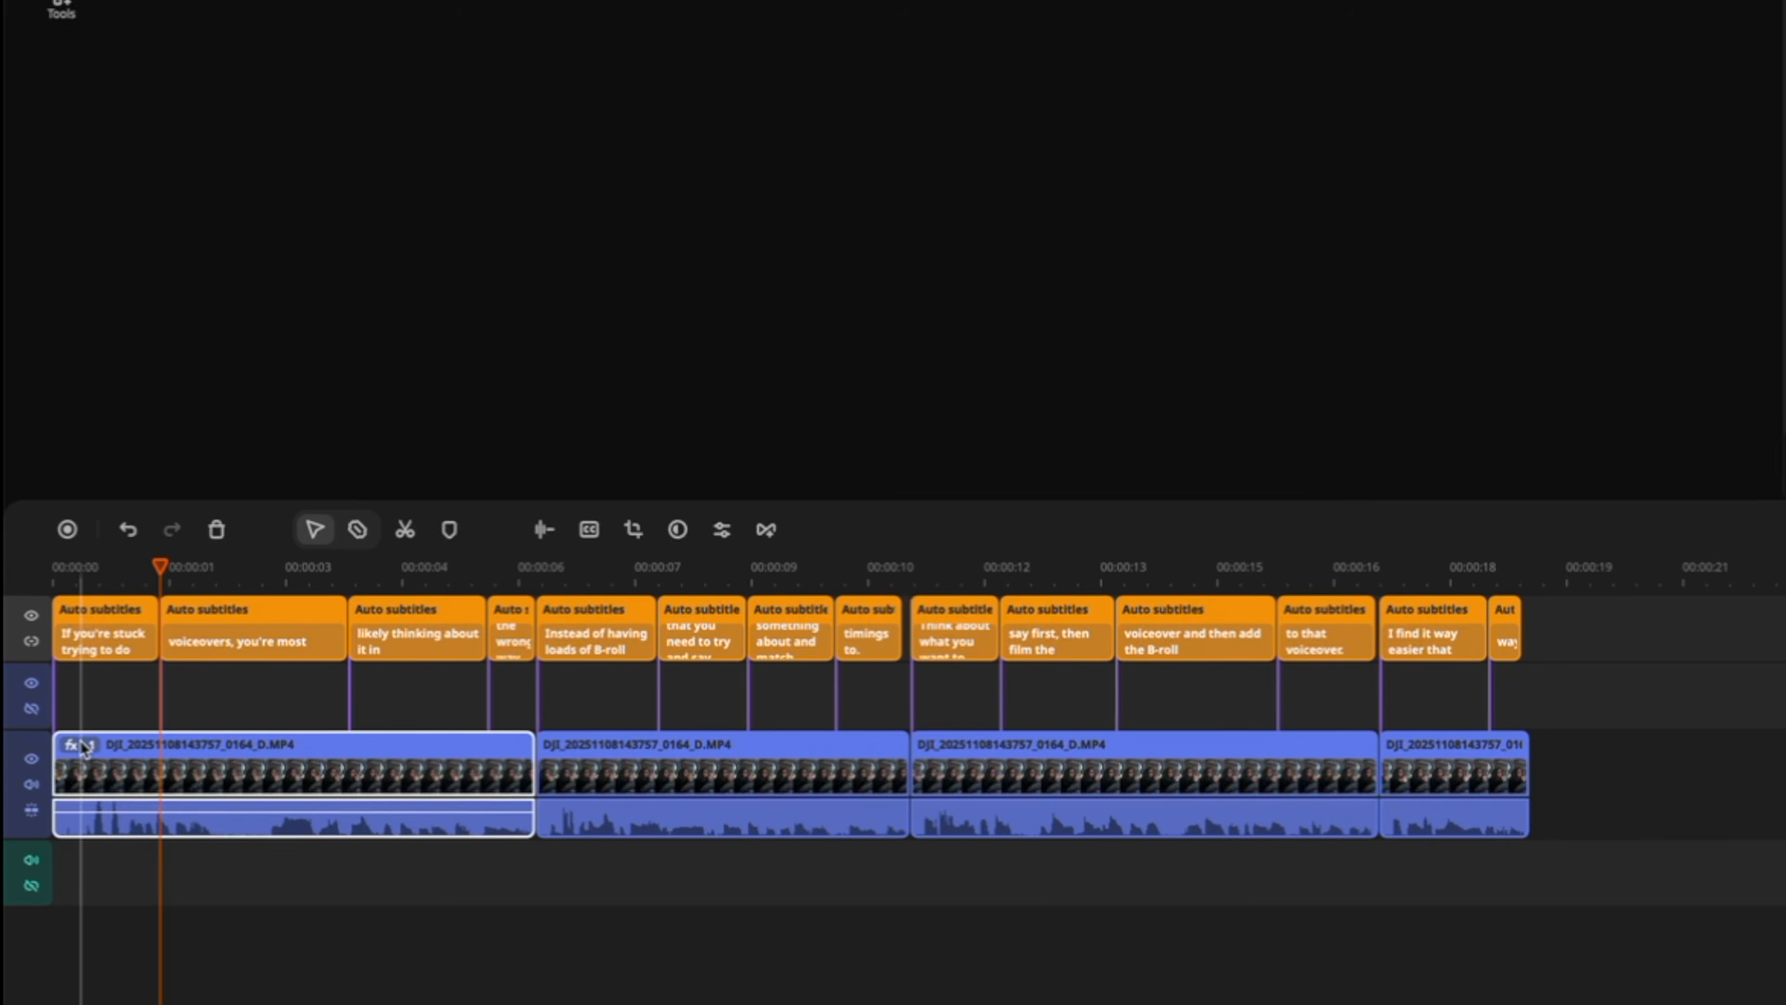
pyautogui.click(80, 744)
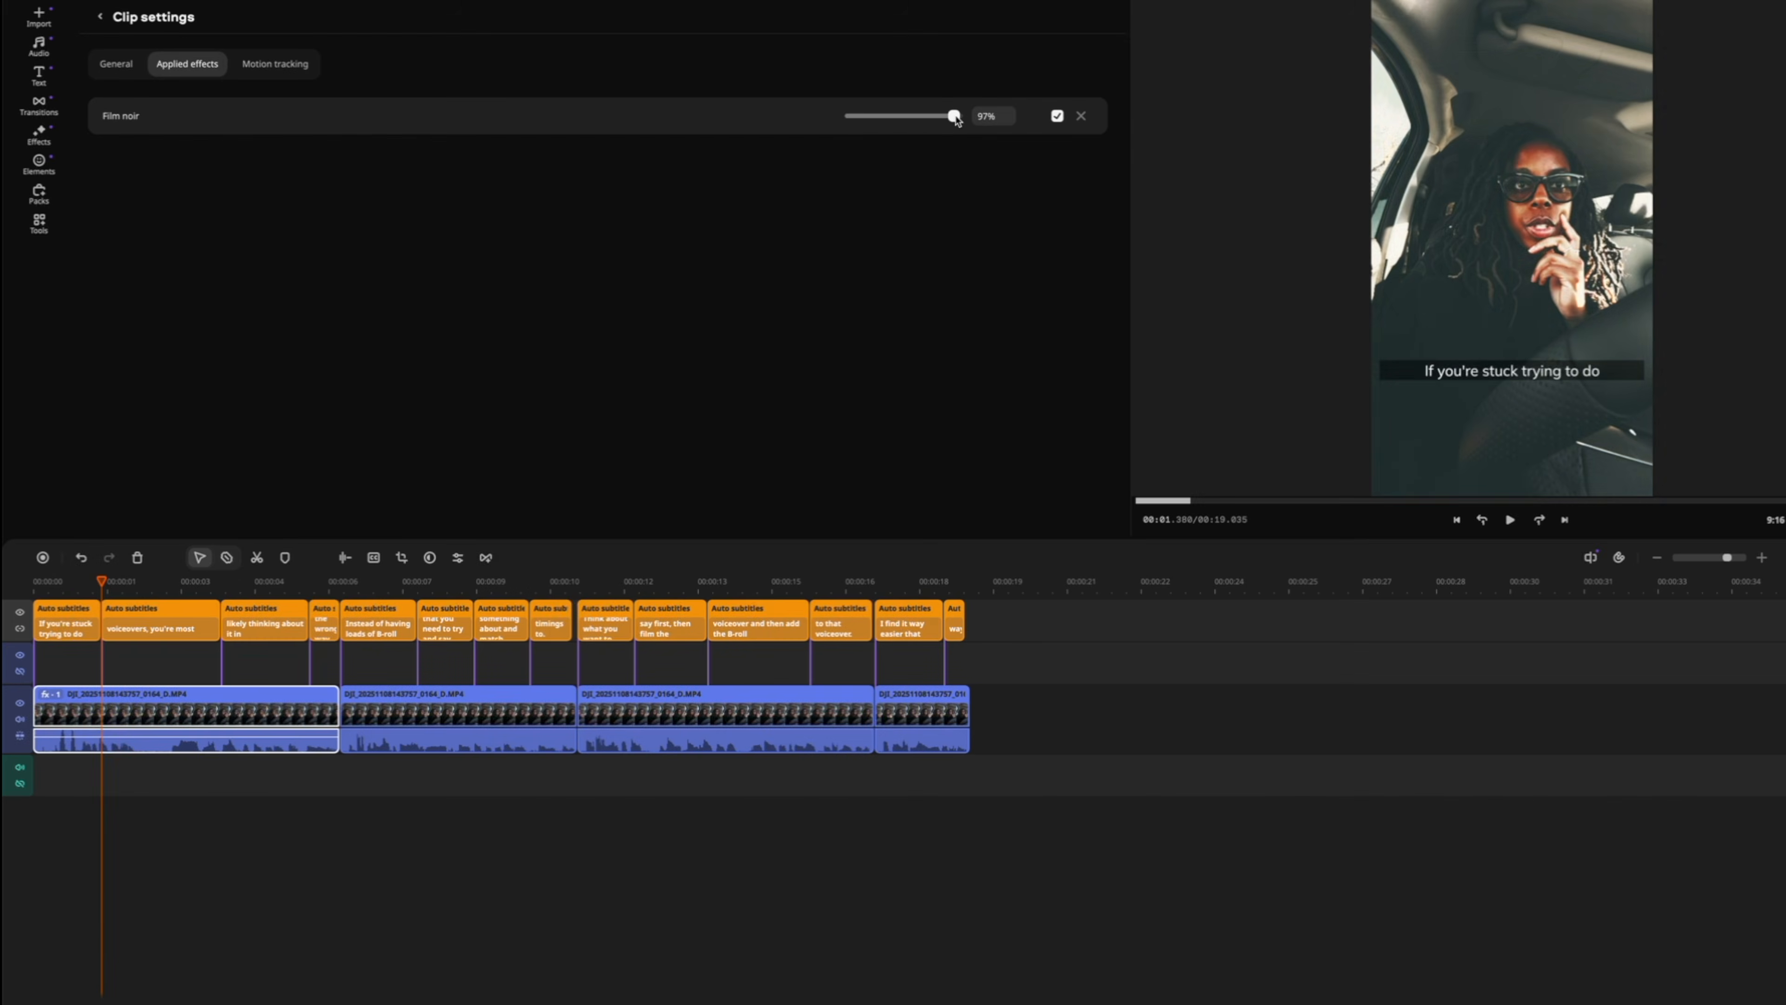
pyautogui.moveTo(1513, 184); pyautogui.dragTo(1375, 198)
pyautogui.moveTo(869, 123)
pyautogui.mouseDown()
pyautogui.moveTo(837, 124)
pyautogui.moveTo(991, 113)
pyautogui.moveTo(909, 117)
pyautogui.moveTo(888, 141)
pyautogui.mouseUp()
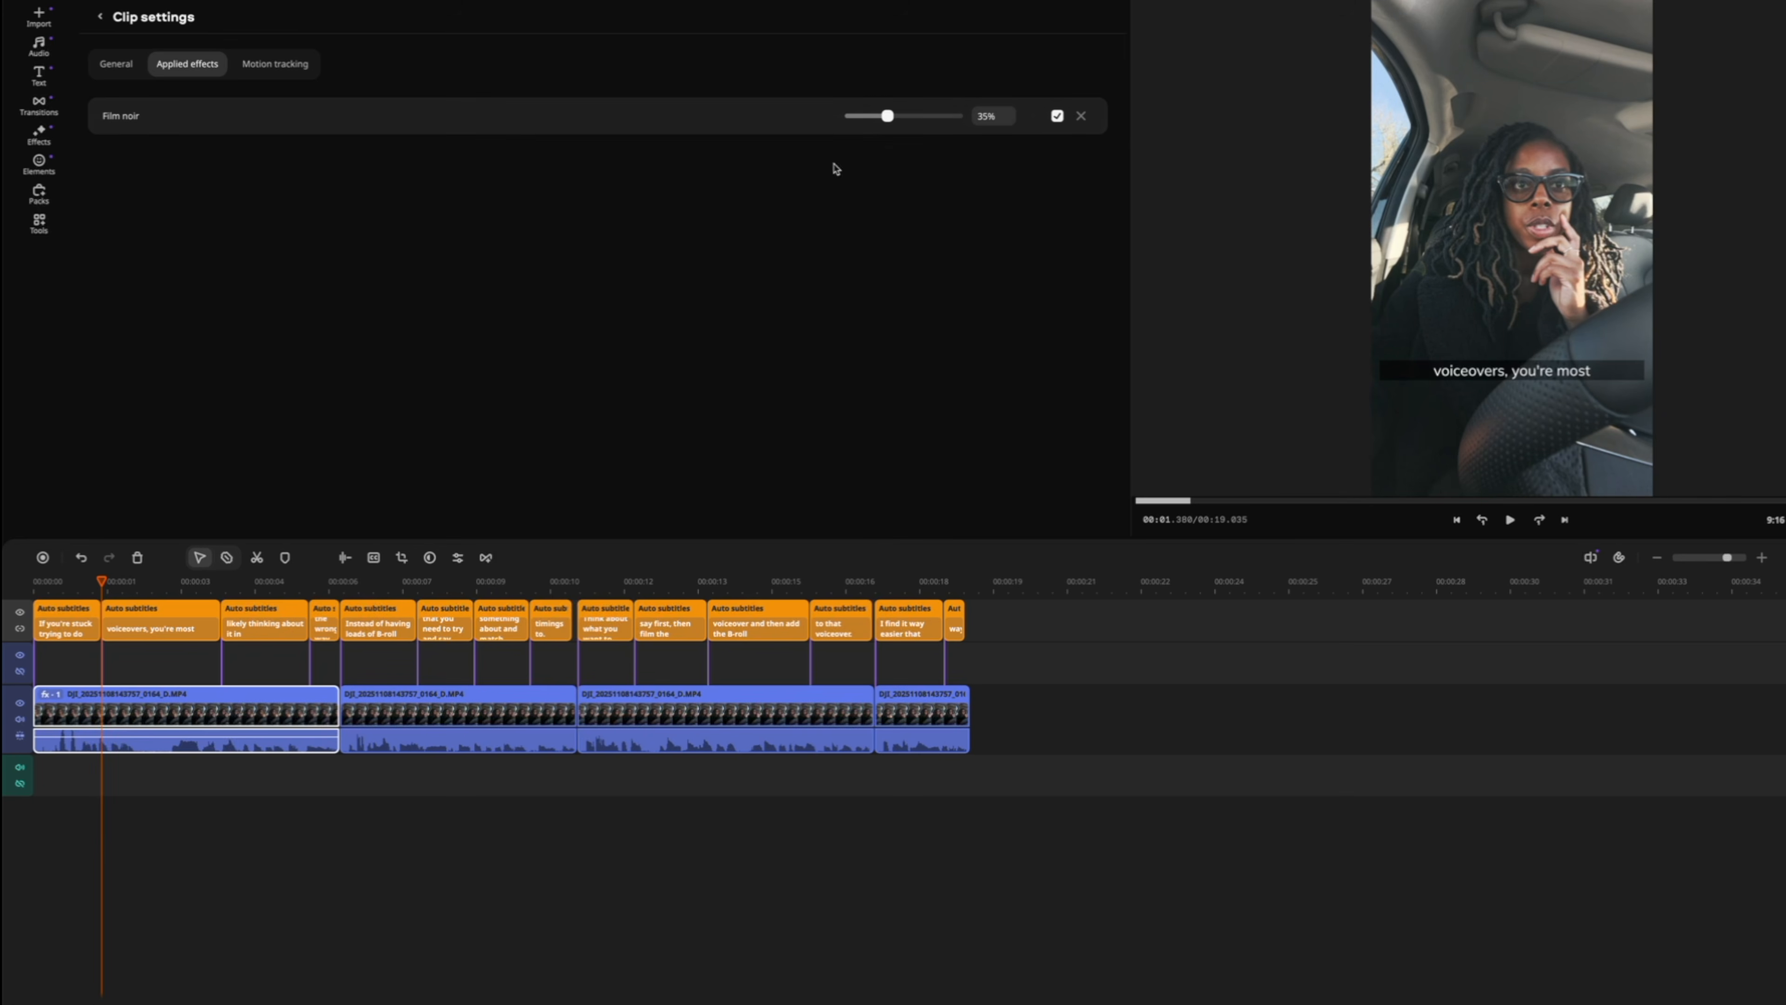
pyautogui.click(1082, 116)
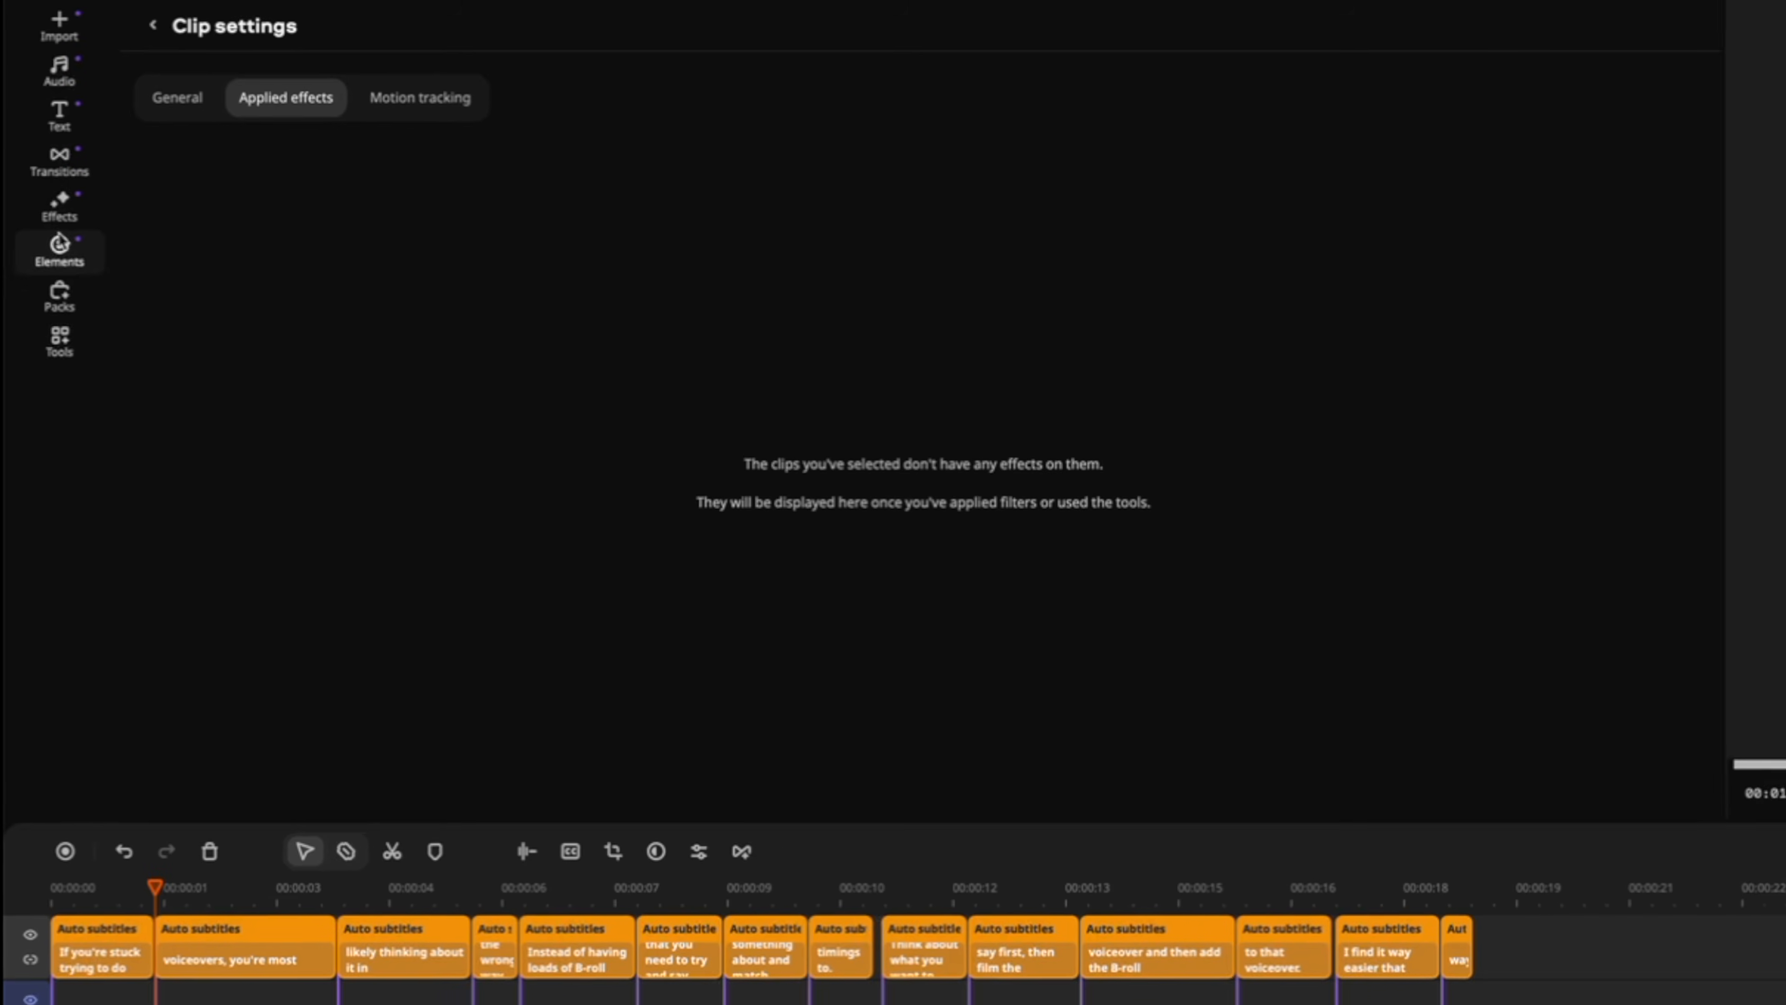
# - Import the Leafy .cube file from the TG Creative pack folder into My LUTs
pyautogui.click(60, 213)
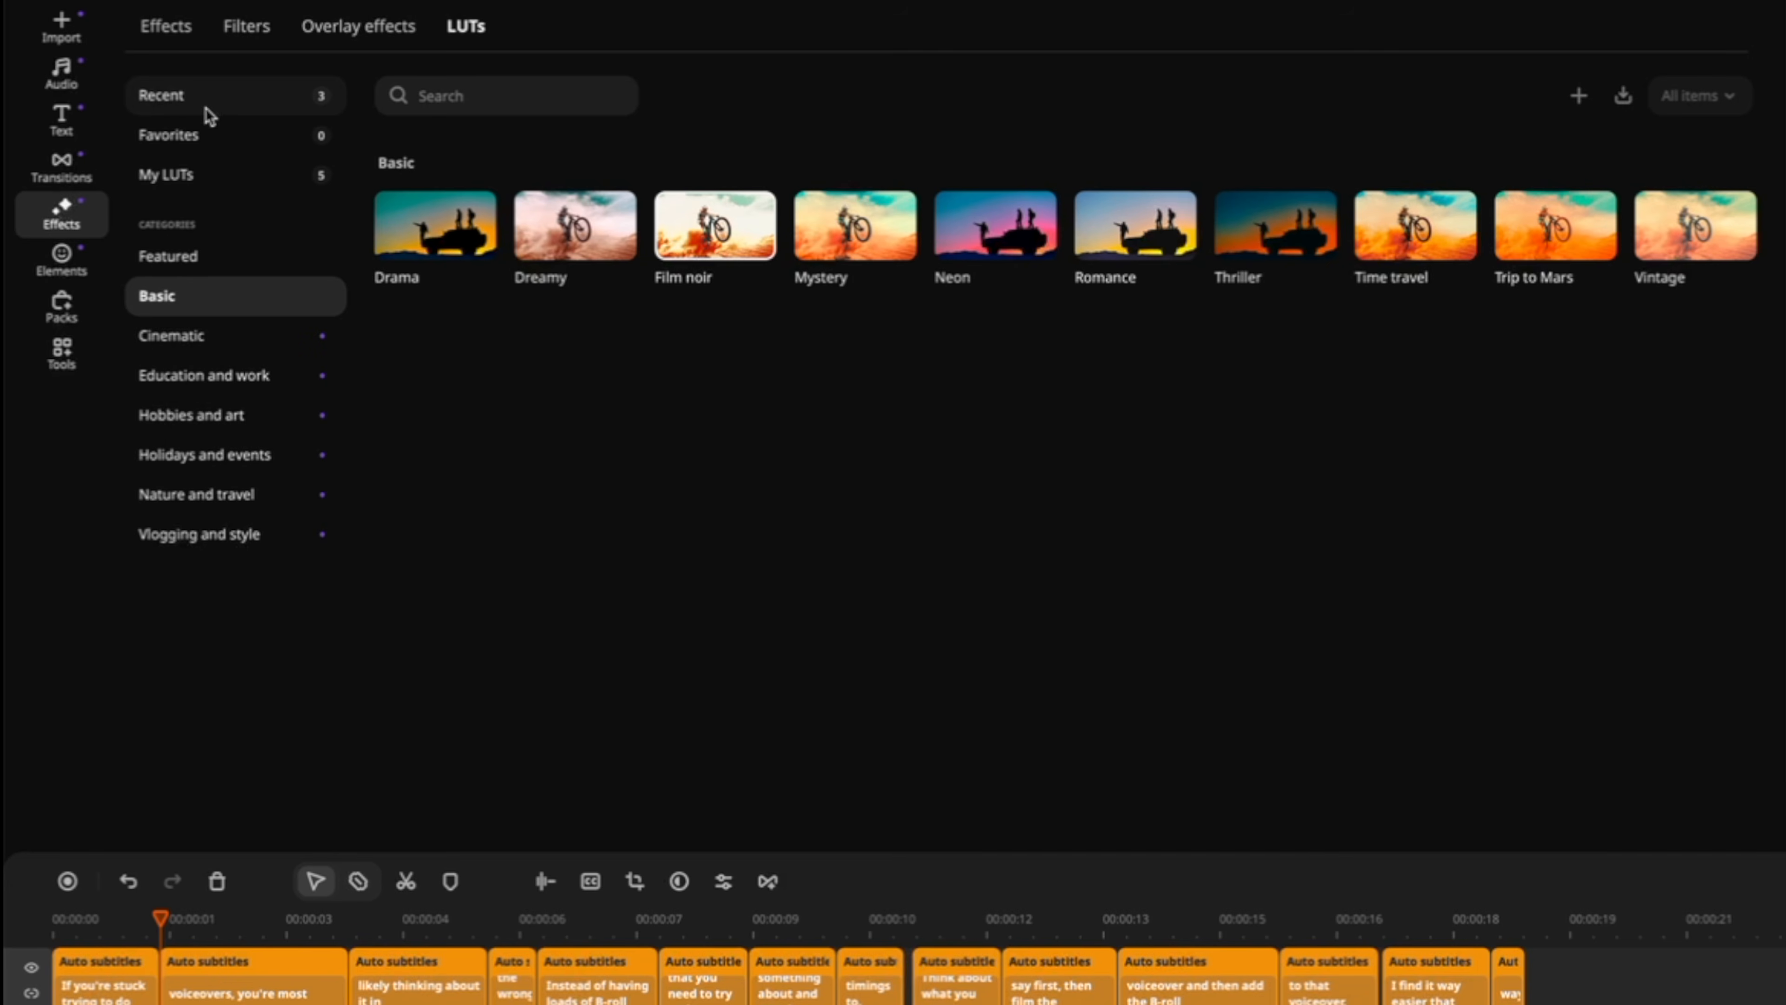
pyautogui.click(194, 181)
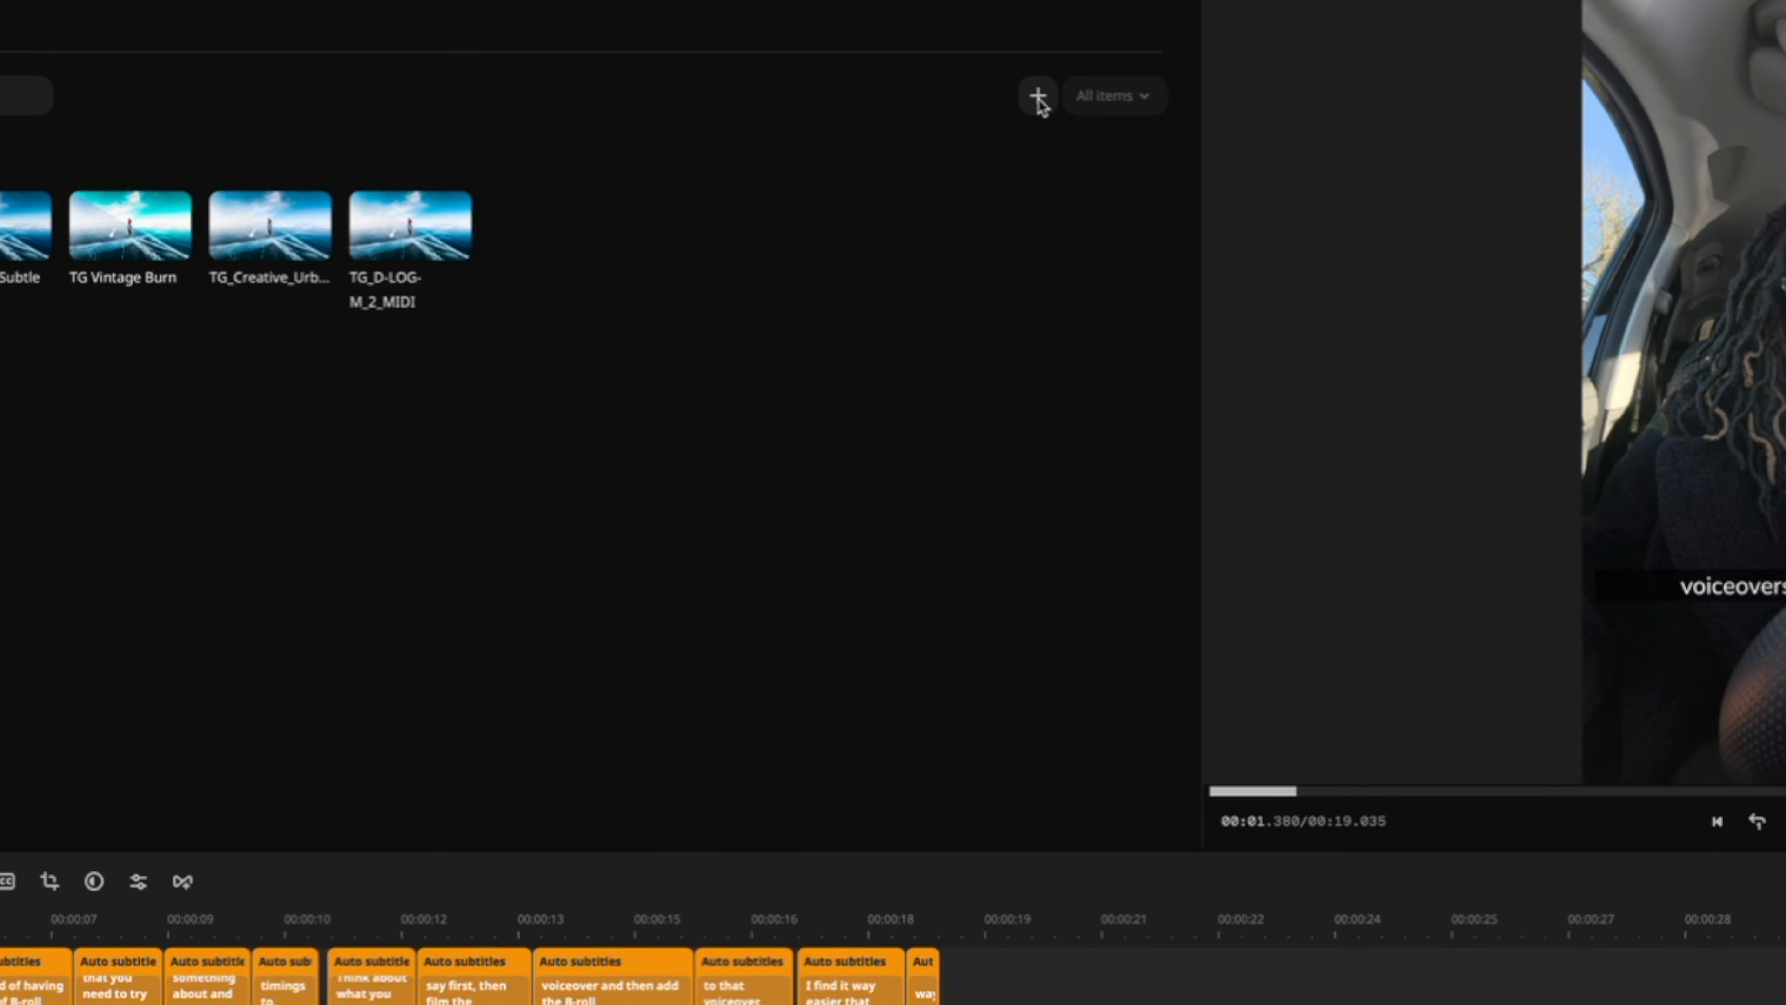
pyautogui.click(1038, 98)
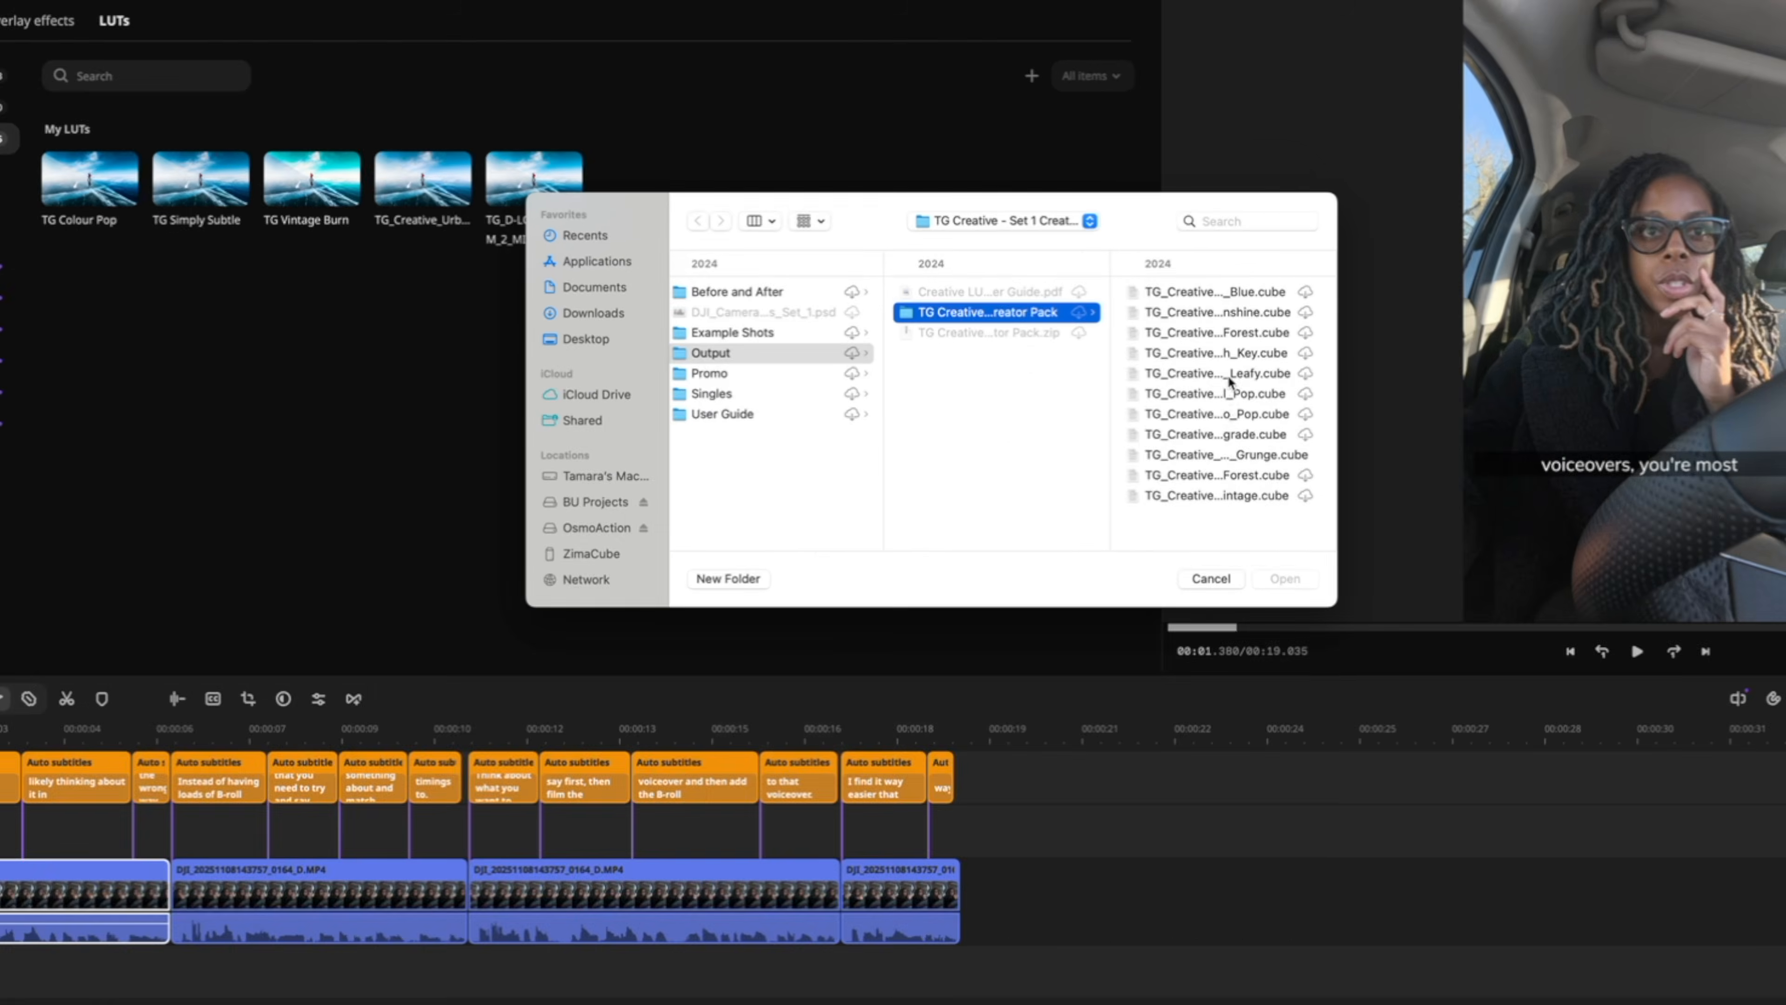
pyautogui.click(1287, 473)
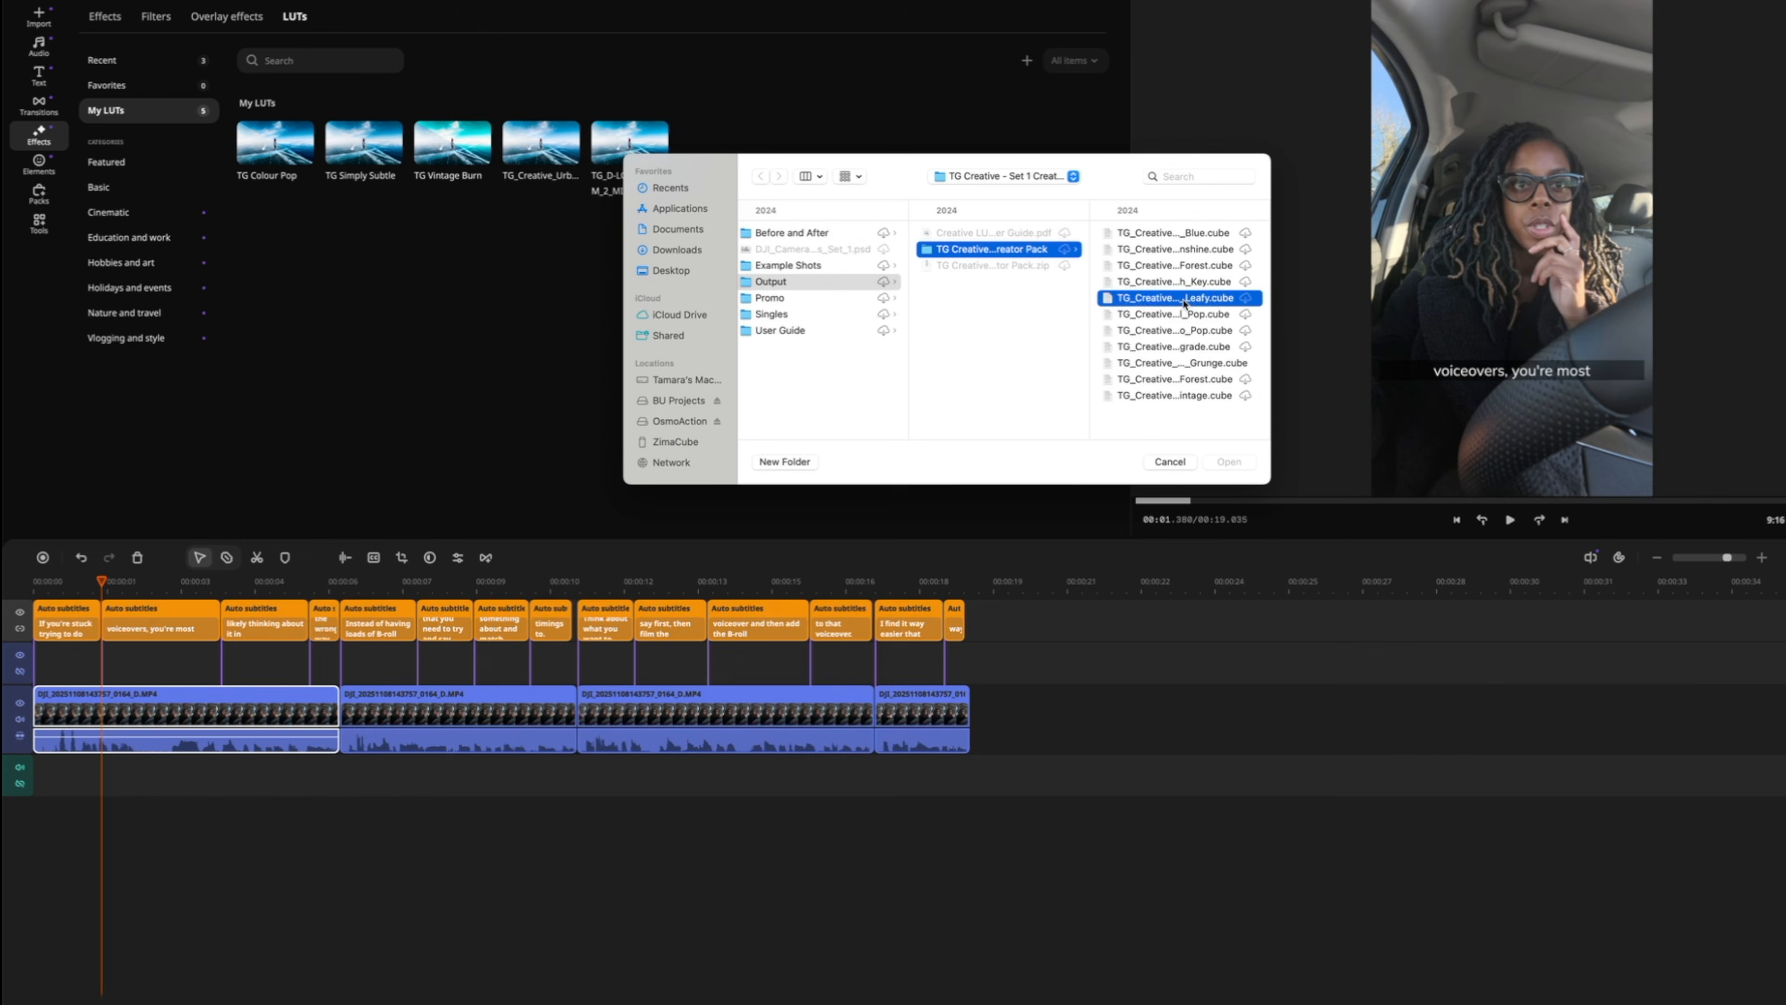
pyautogui.click(1238, 467)
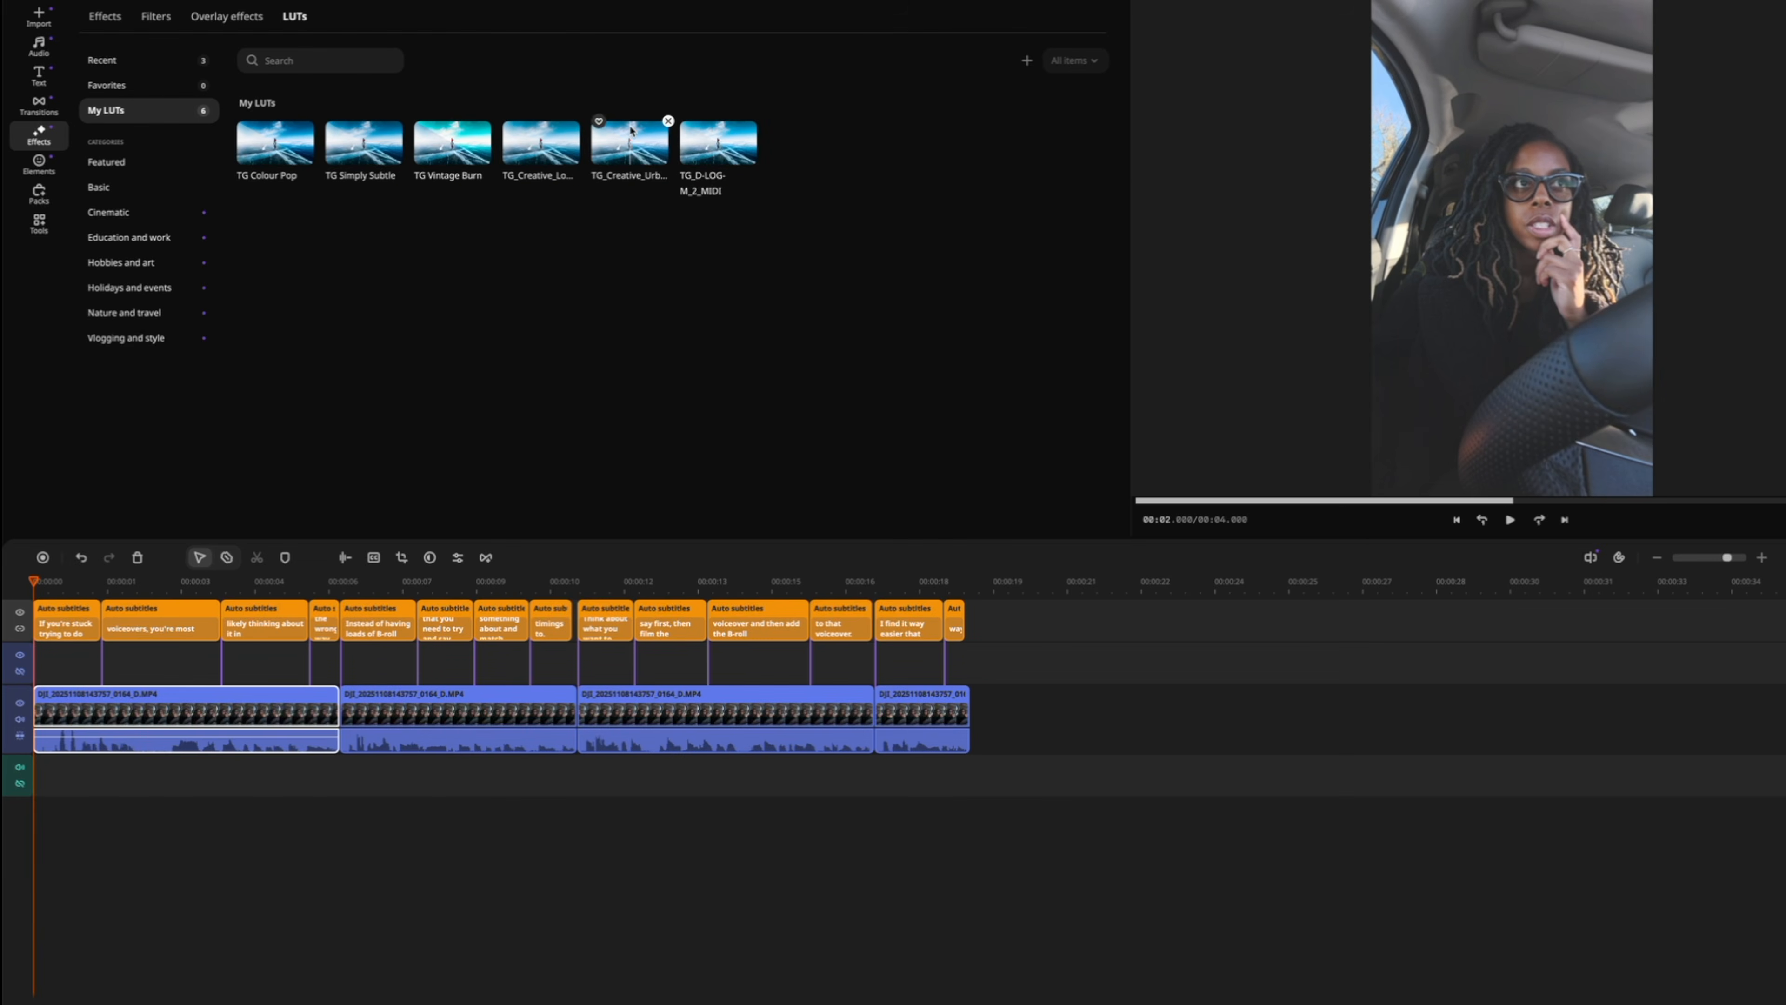
# - Apply the TG_Creative_Urban_Grunge LUT to the first video clip at 85% strength and compare it off and on
pyautogui.click(629, 141)
pyautogui.moveTo(630, 141); pyautogui.dragTo(250, 712)
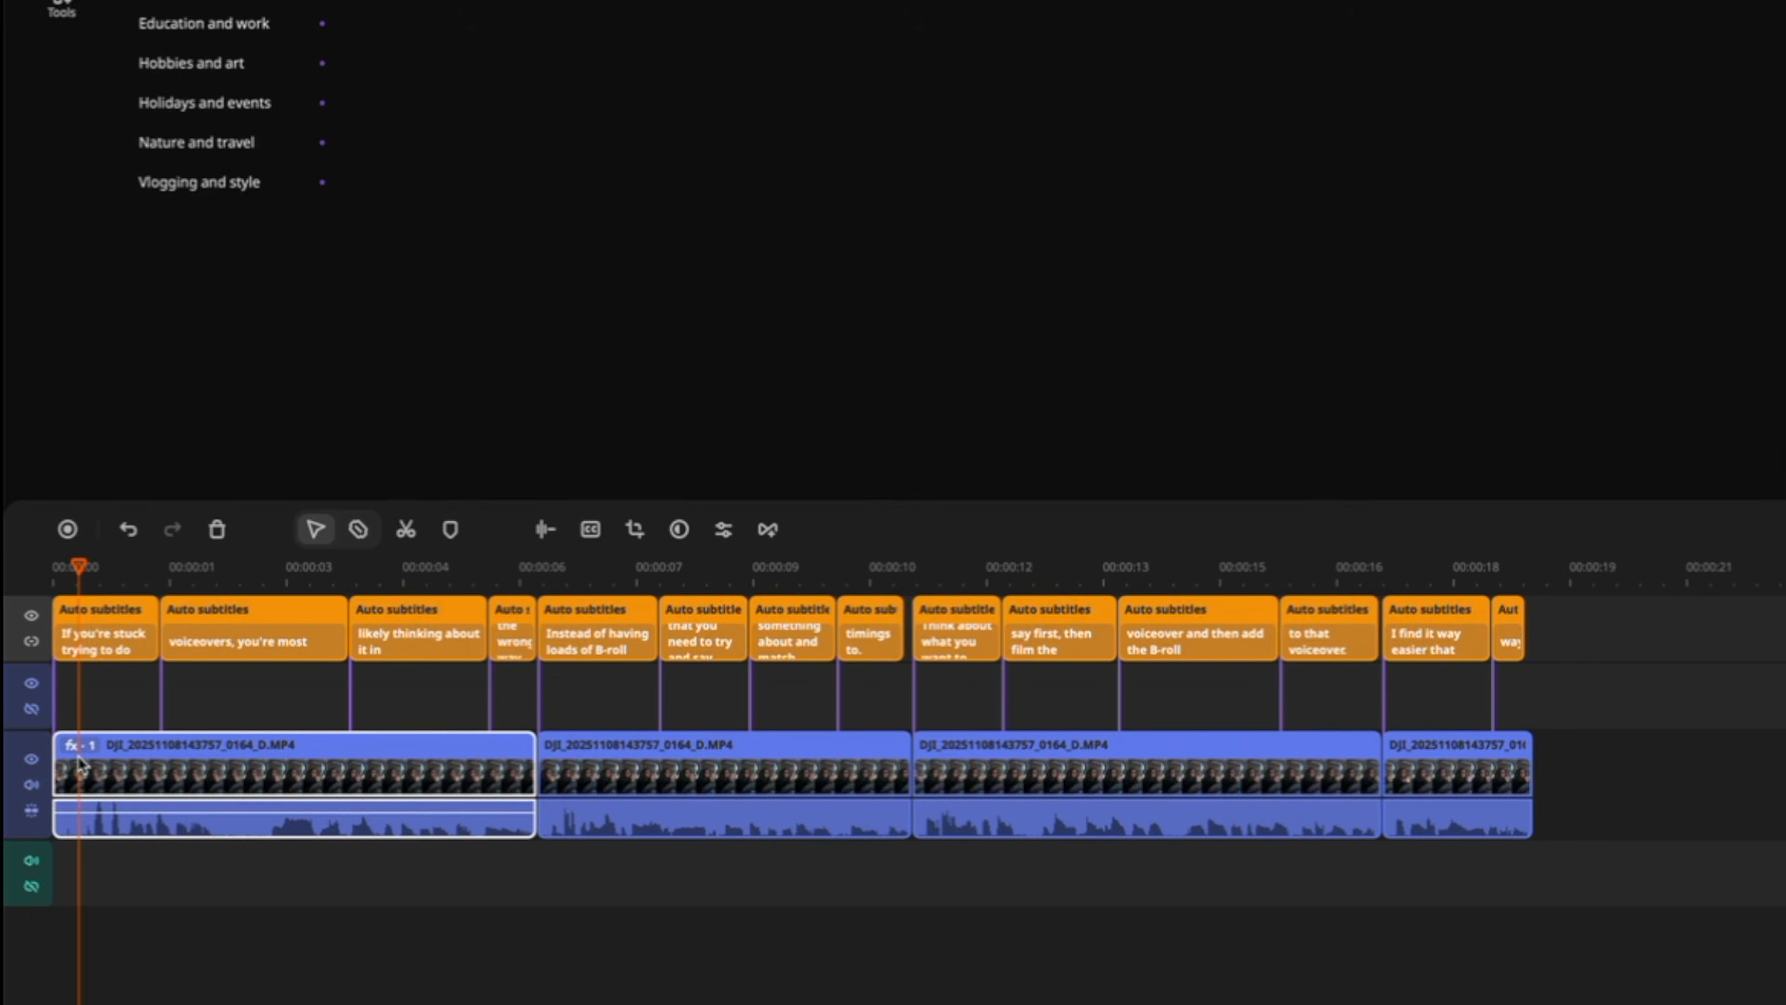
pyautogui.click(79, 747)
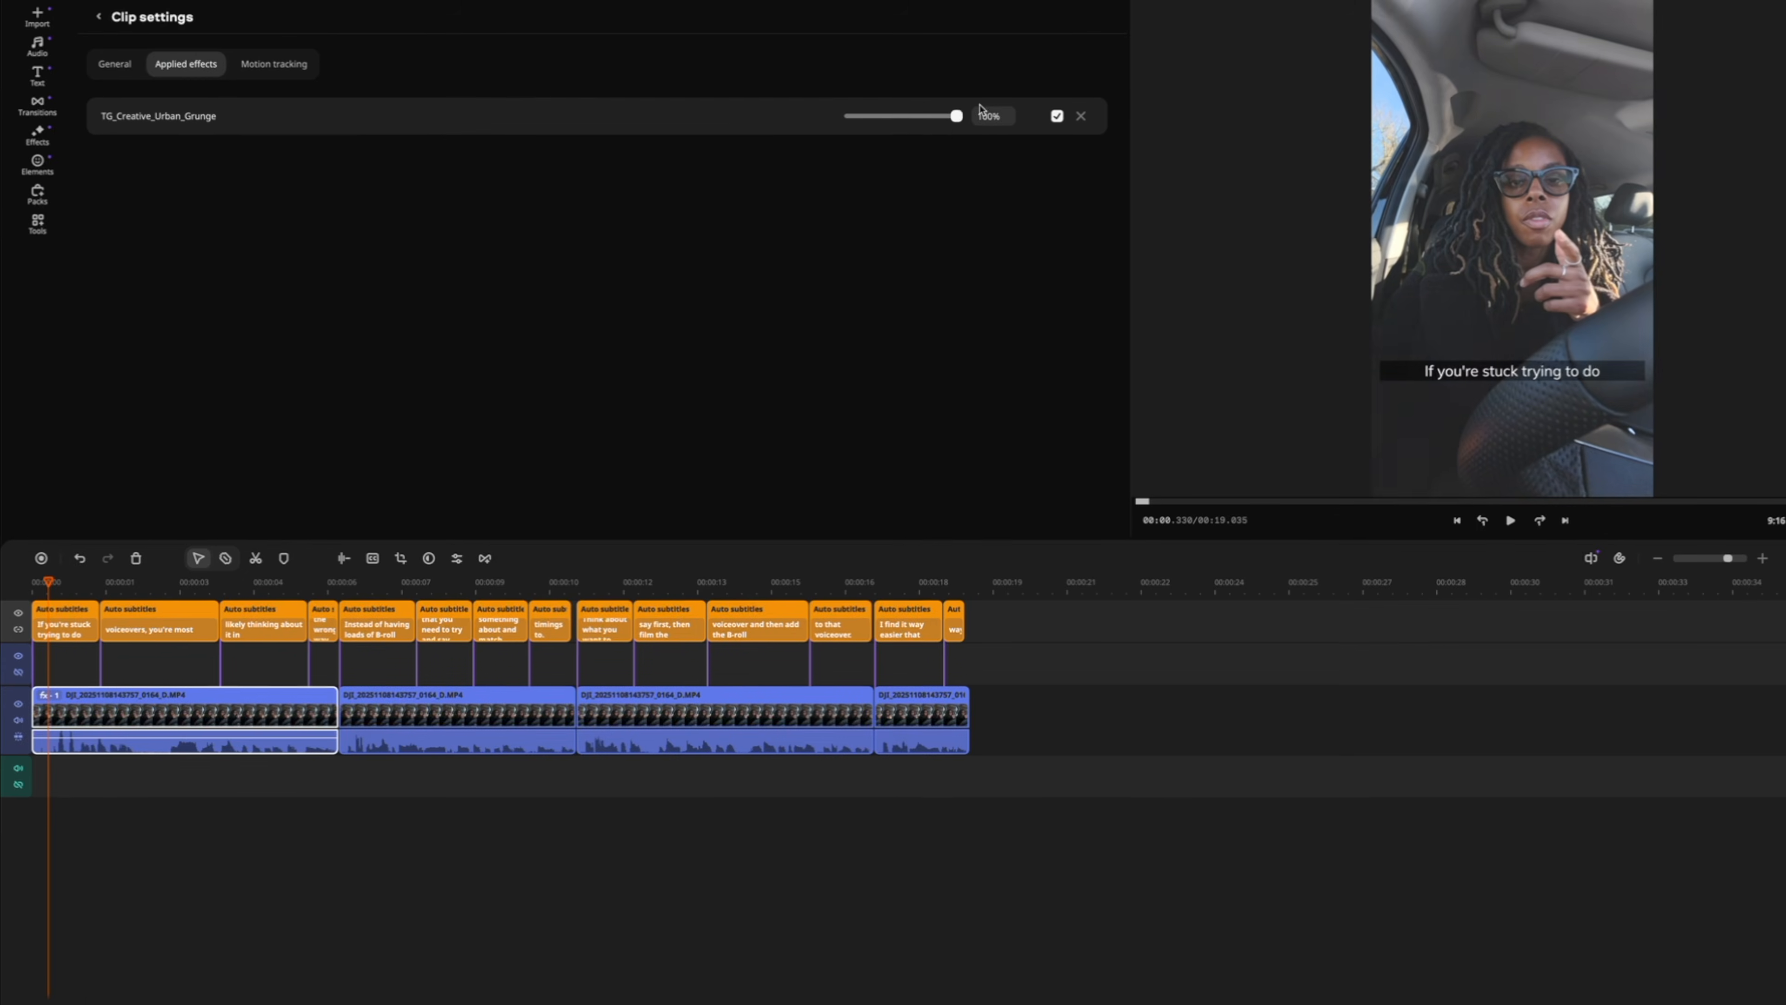
pyautogui.moveTo(957, 115); pyautogui.dragTo(1055, 136)
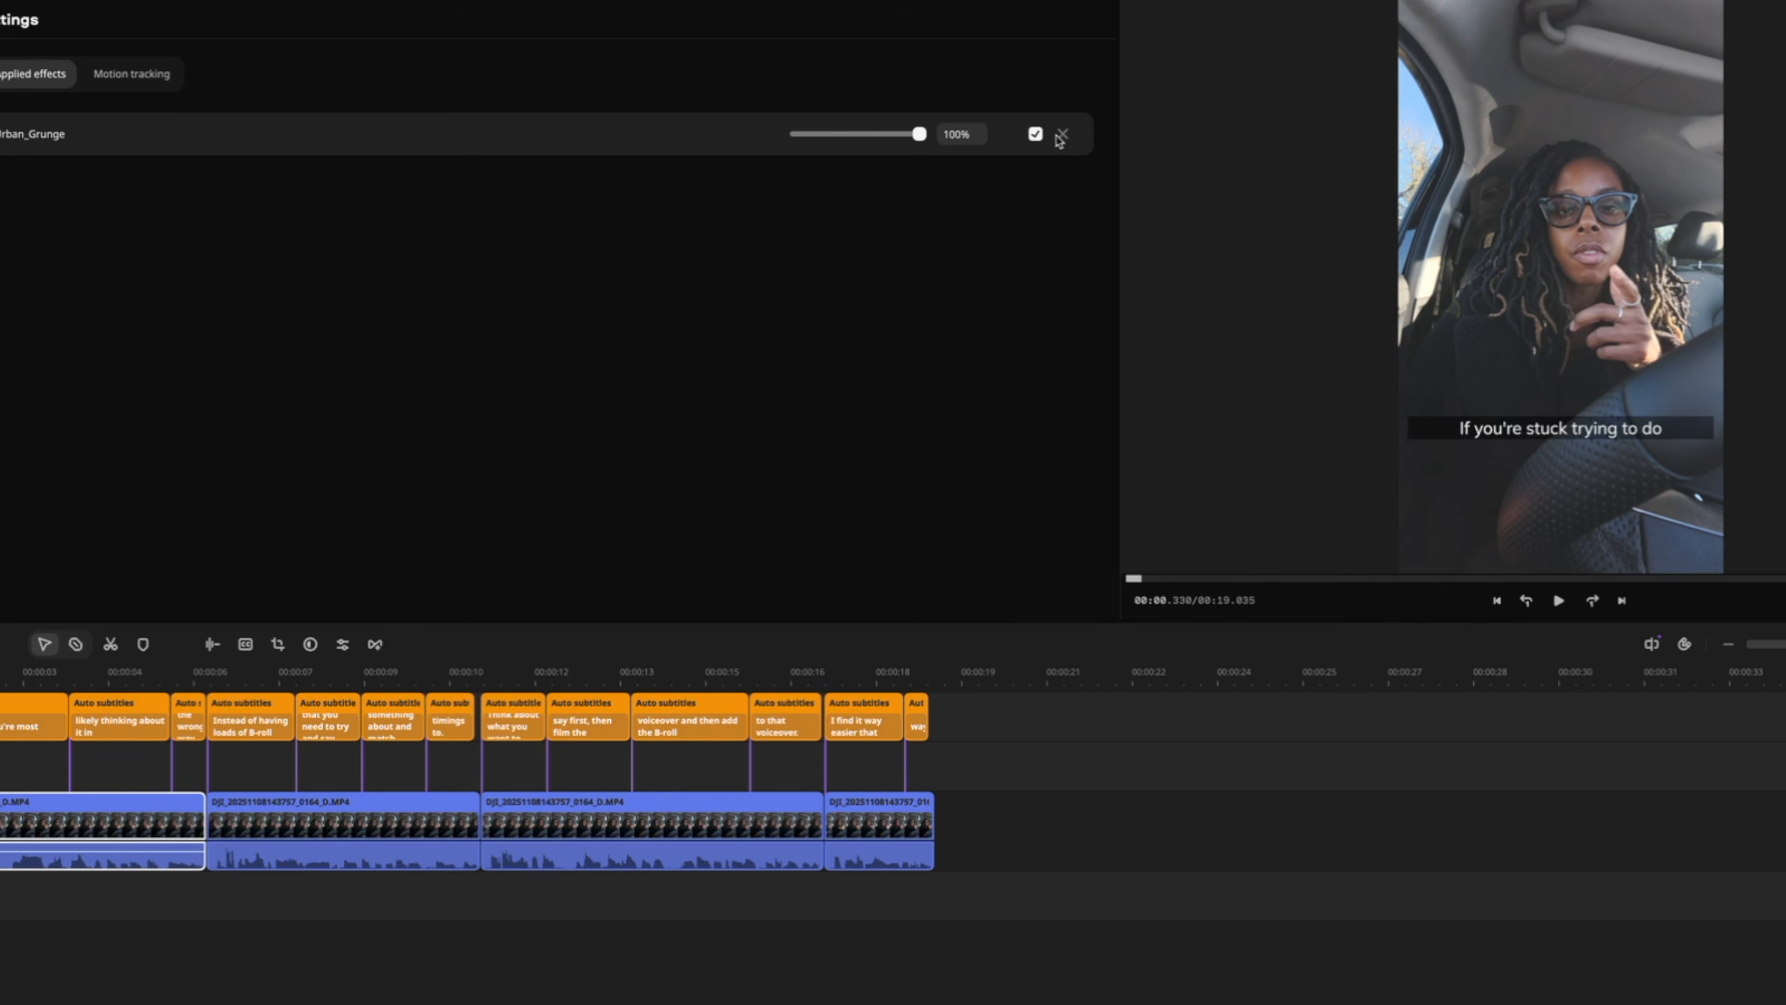
pyautogui.moveTo(920, 134)
pyautogui.mouseDown()
pyautogui.moveTo(877, 148)
pyautogui.moveTo(899, 149)
pyautogui.mouseUp()
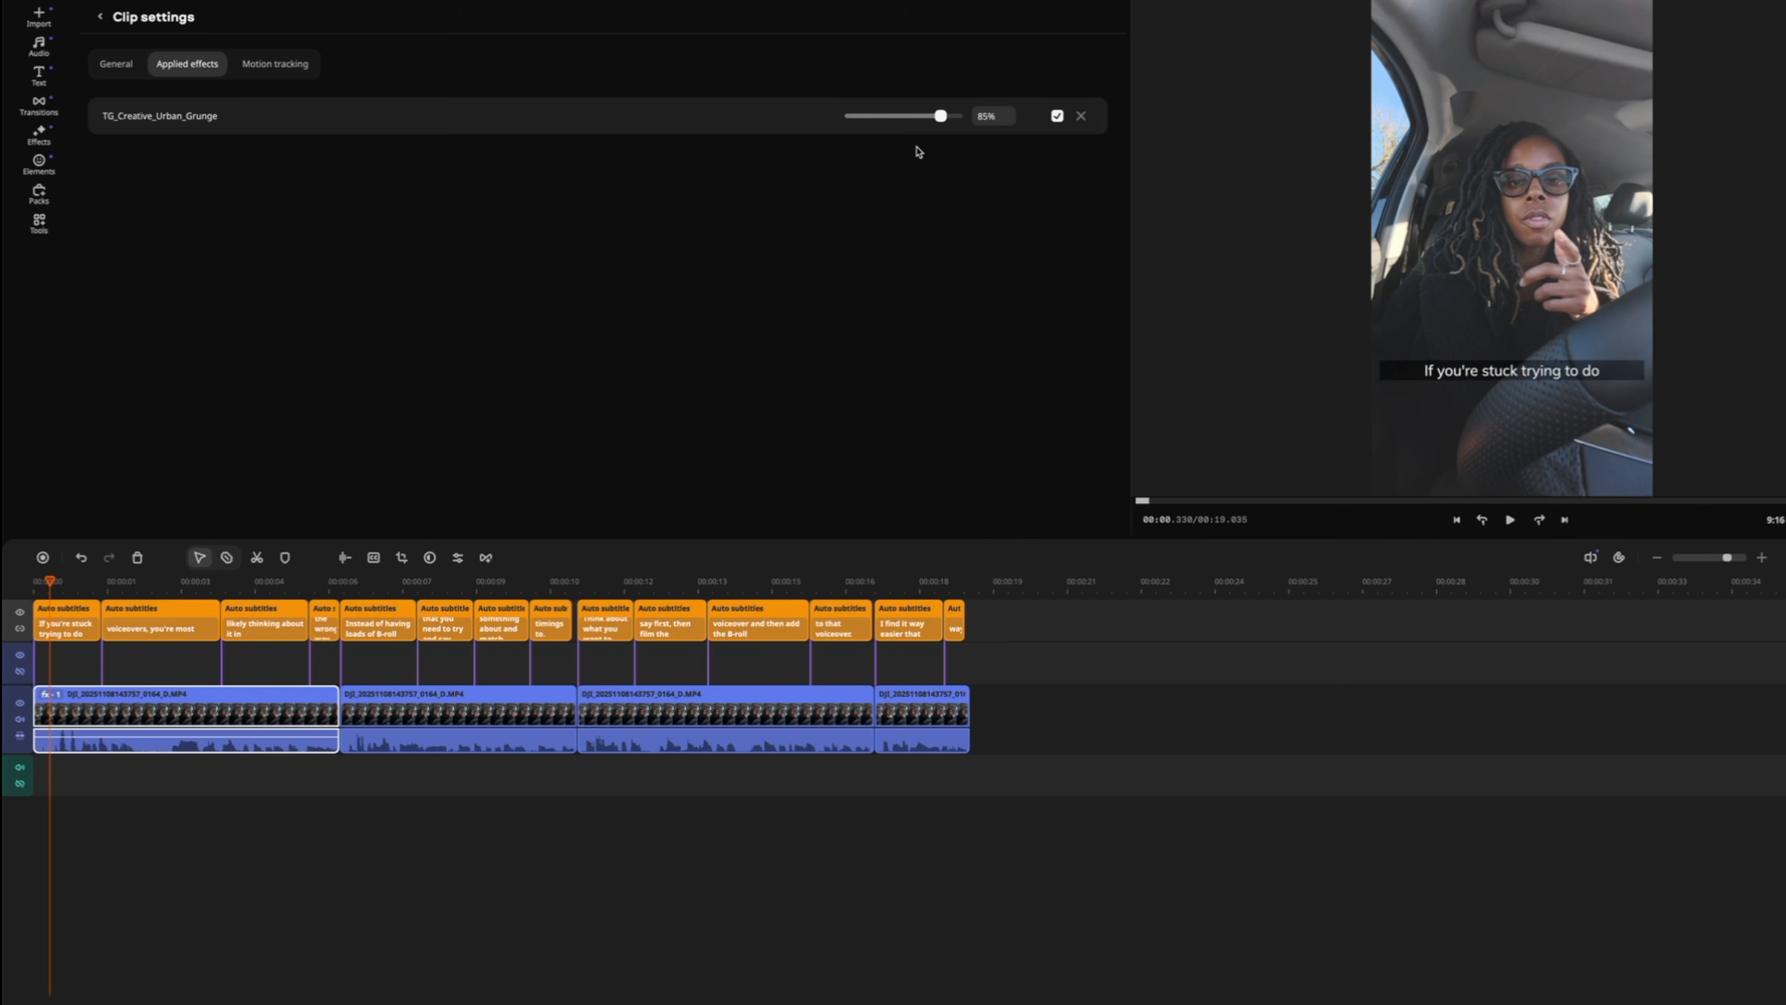
pyautogui.click(1056, 117)
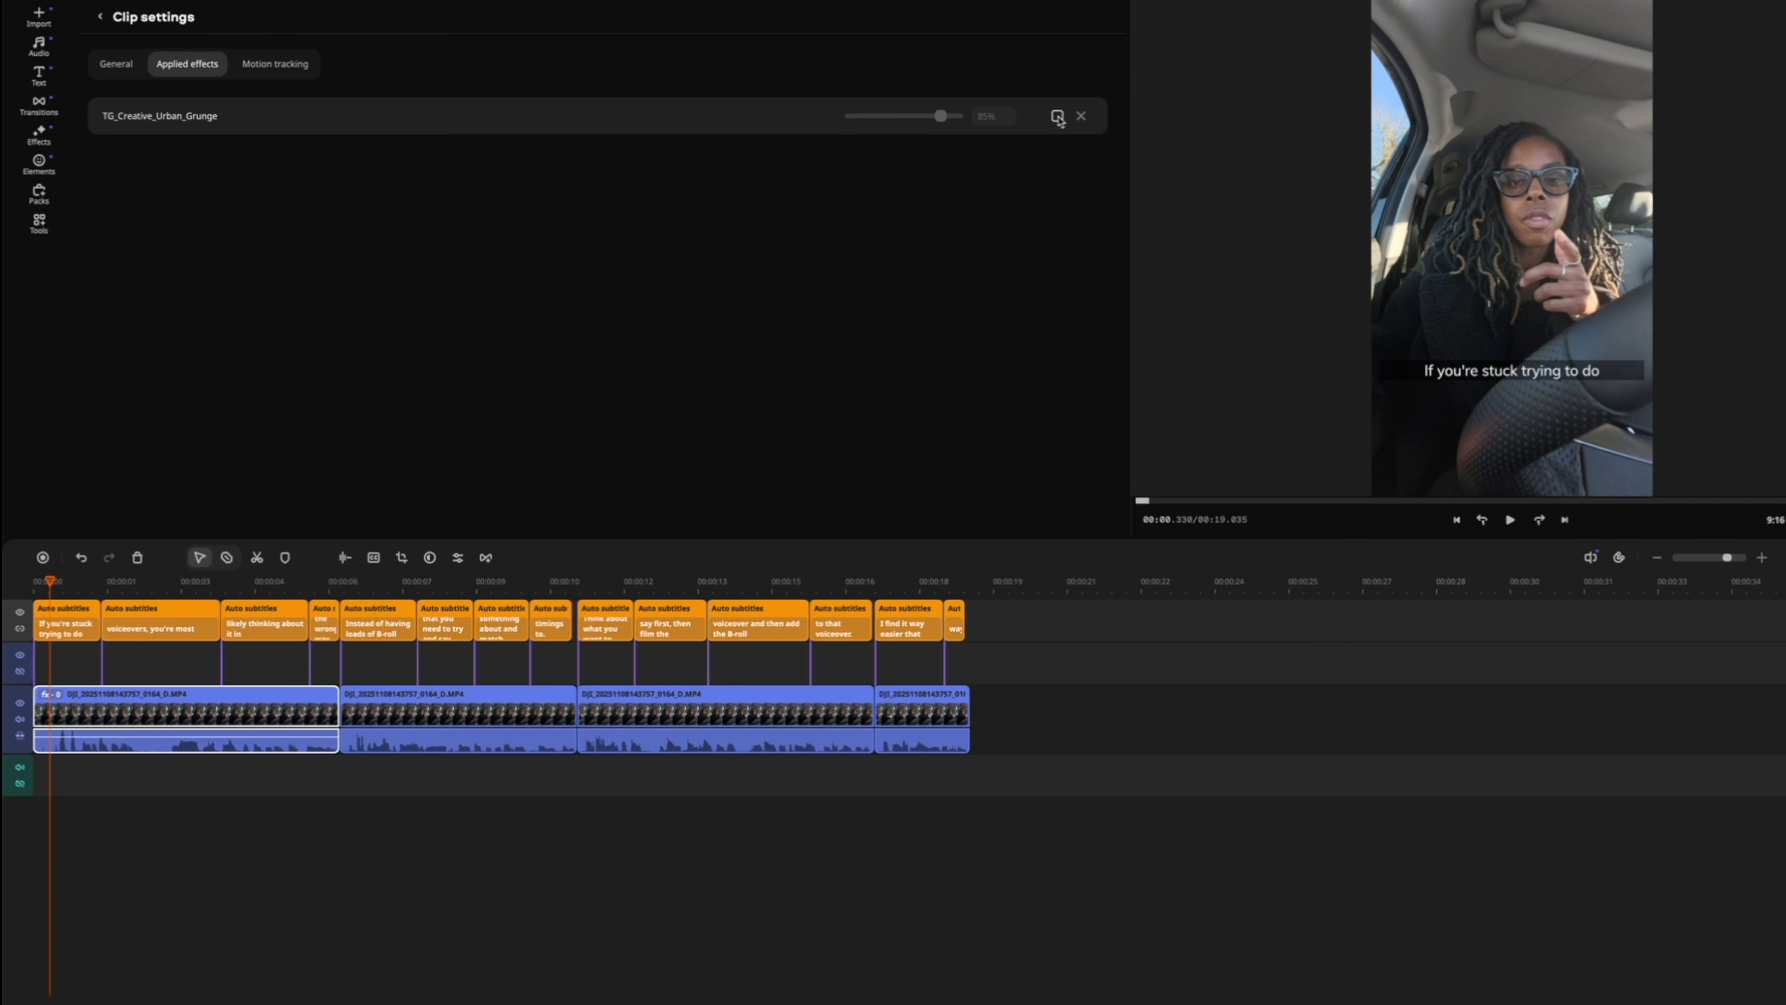
pyautogui.click(1057, 117)
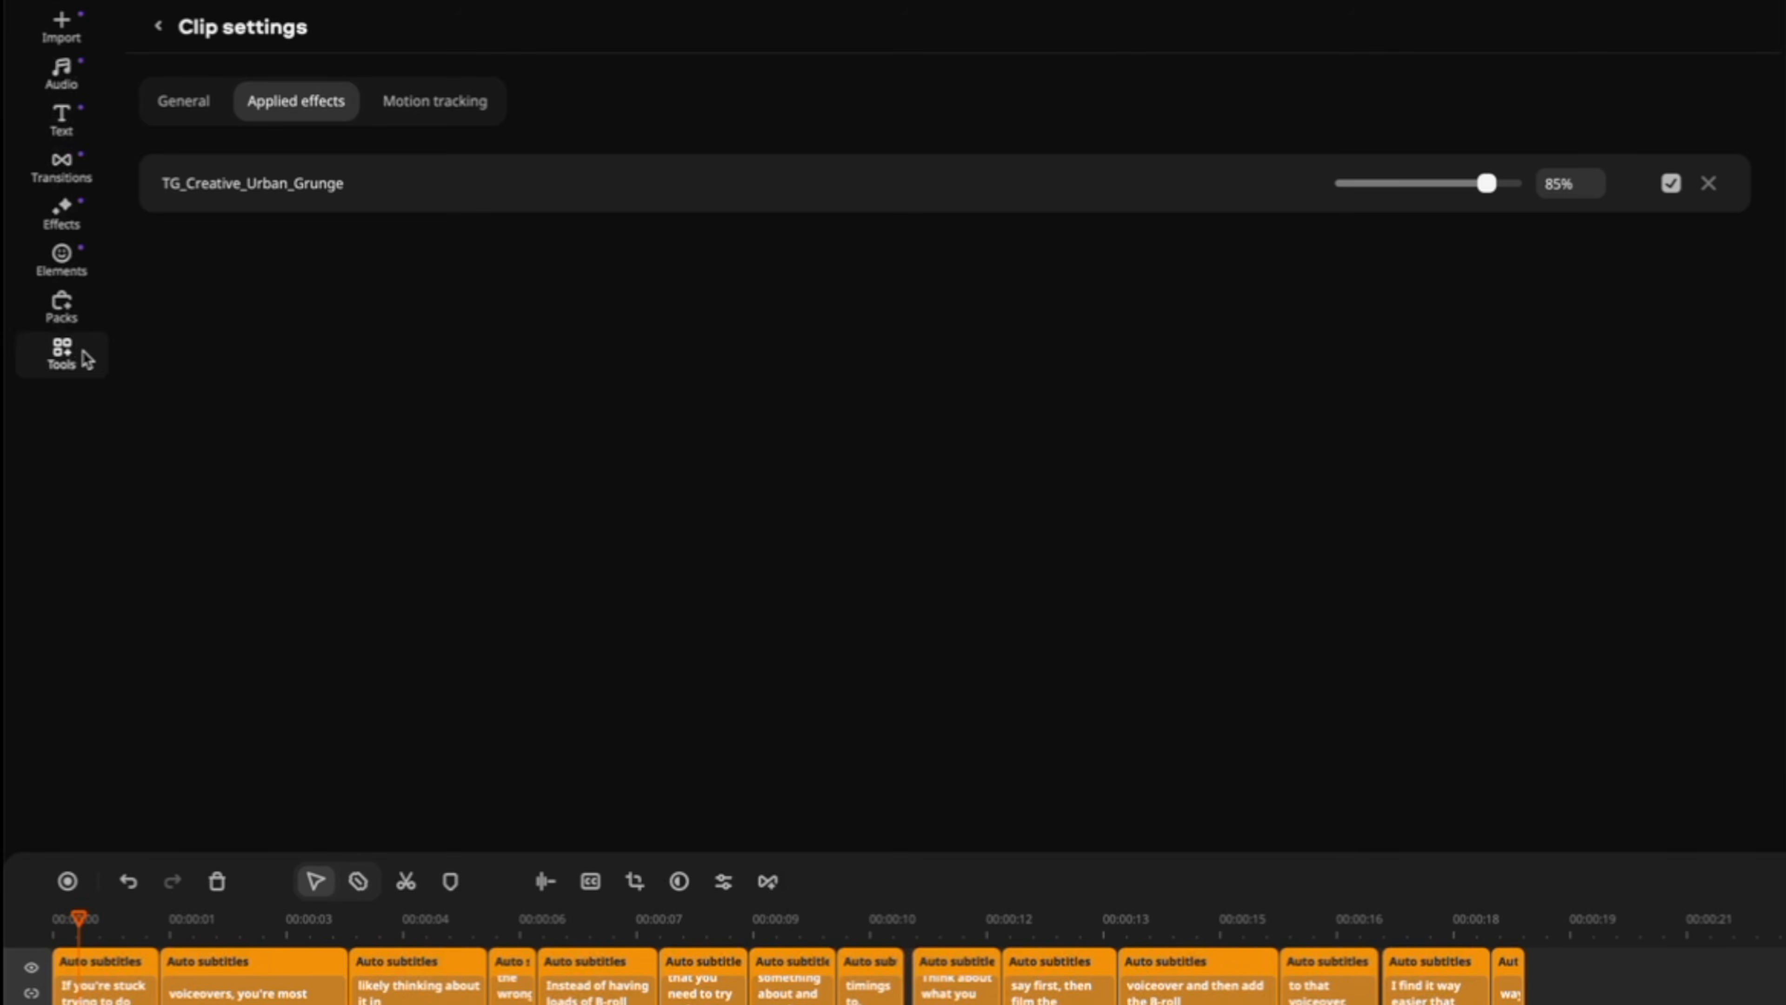
# - Manually adjust the first video clip's colors with Gamma at 8 and Shadows at -14
pyautogui.click(86, 359)
pyautogui.click(162, 34)
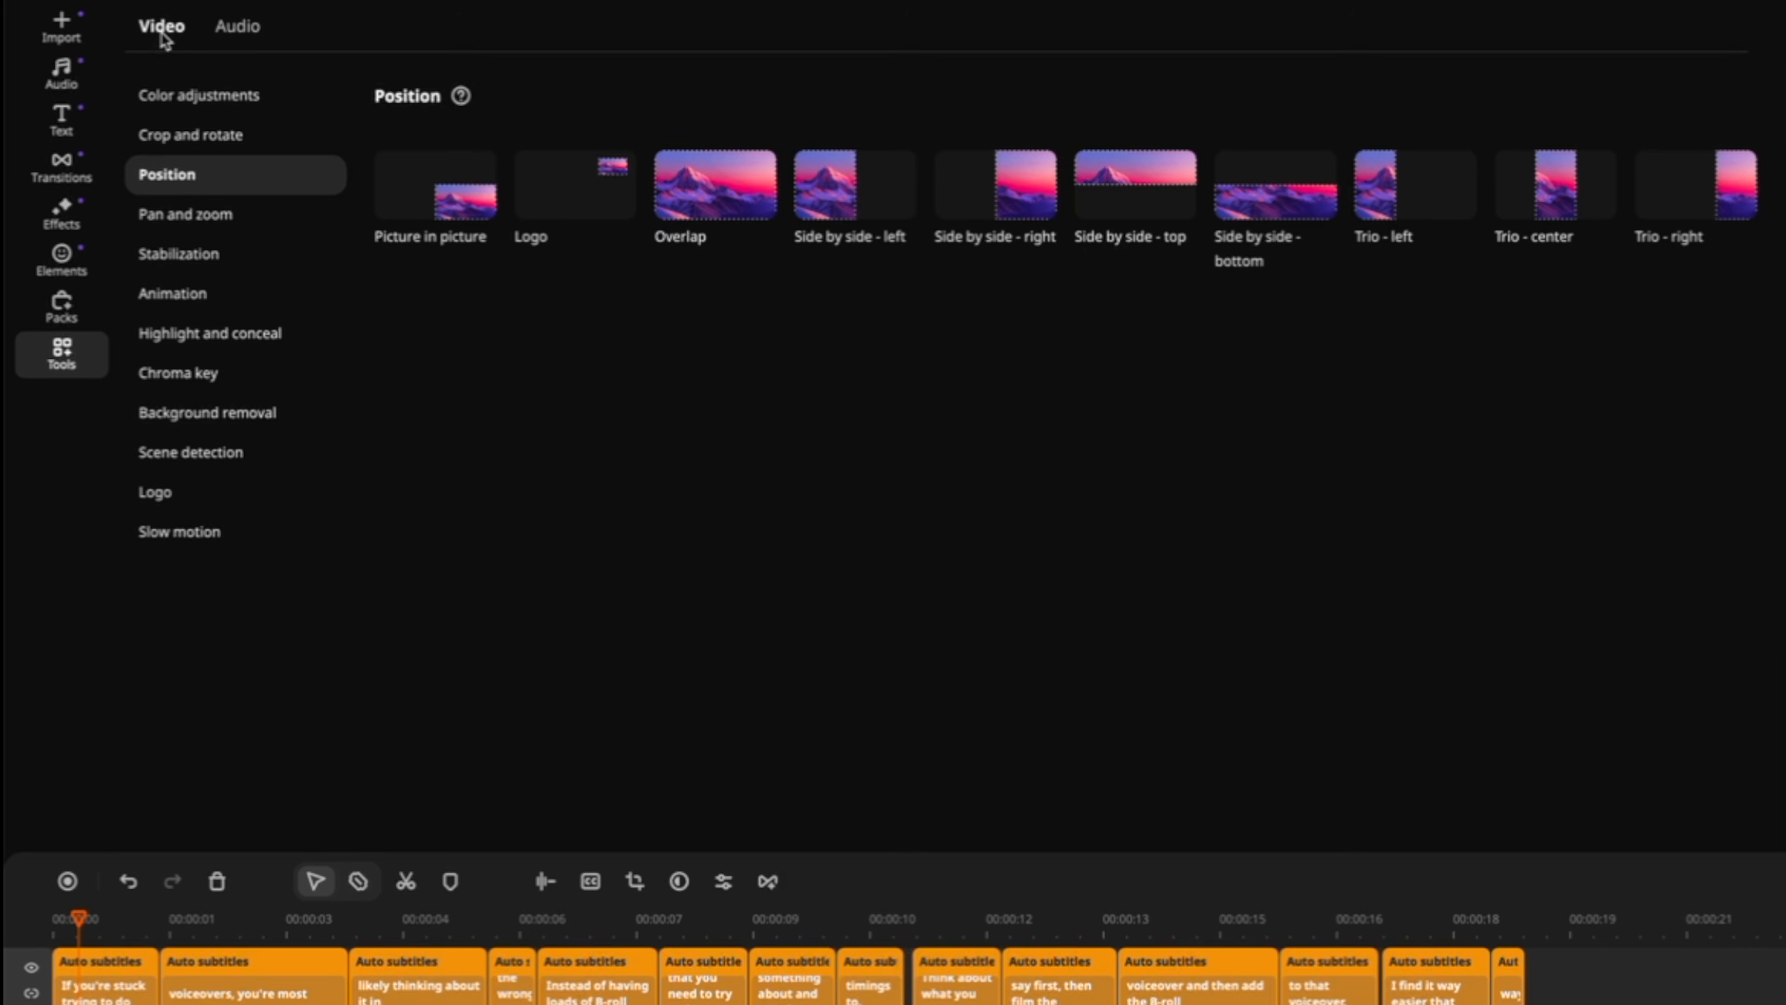
pyautogui.click(201, 103)
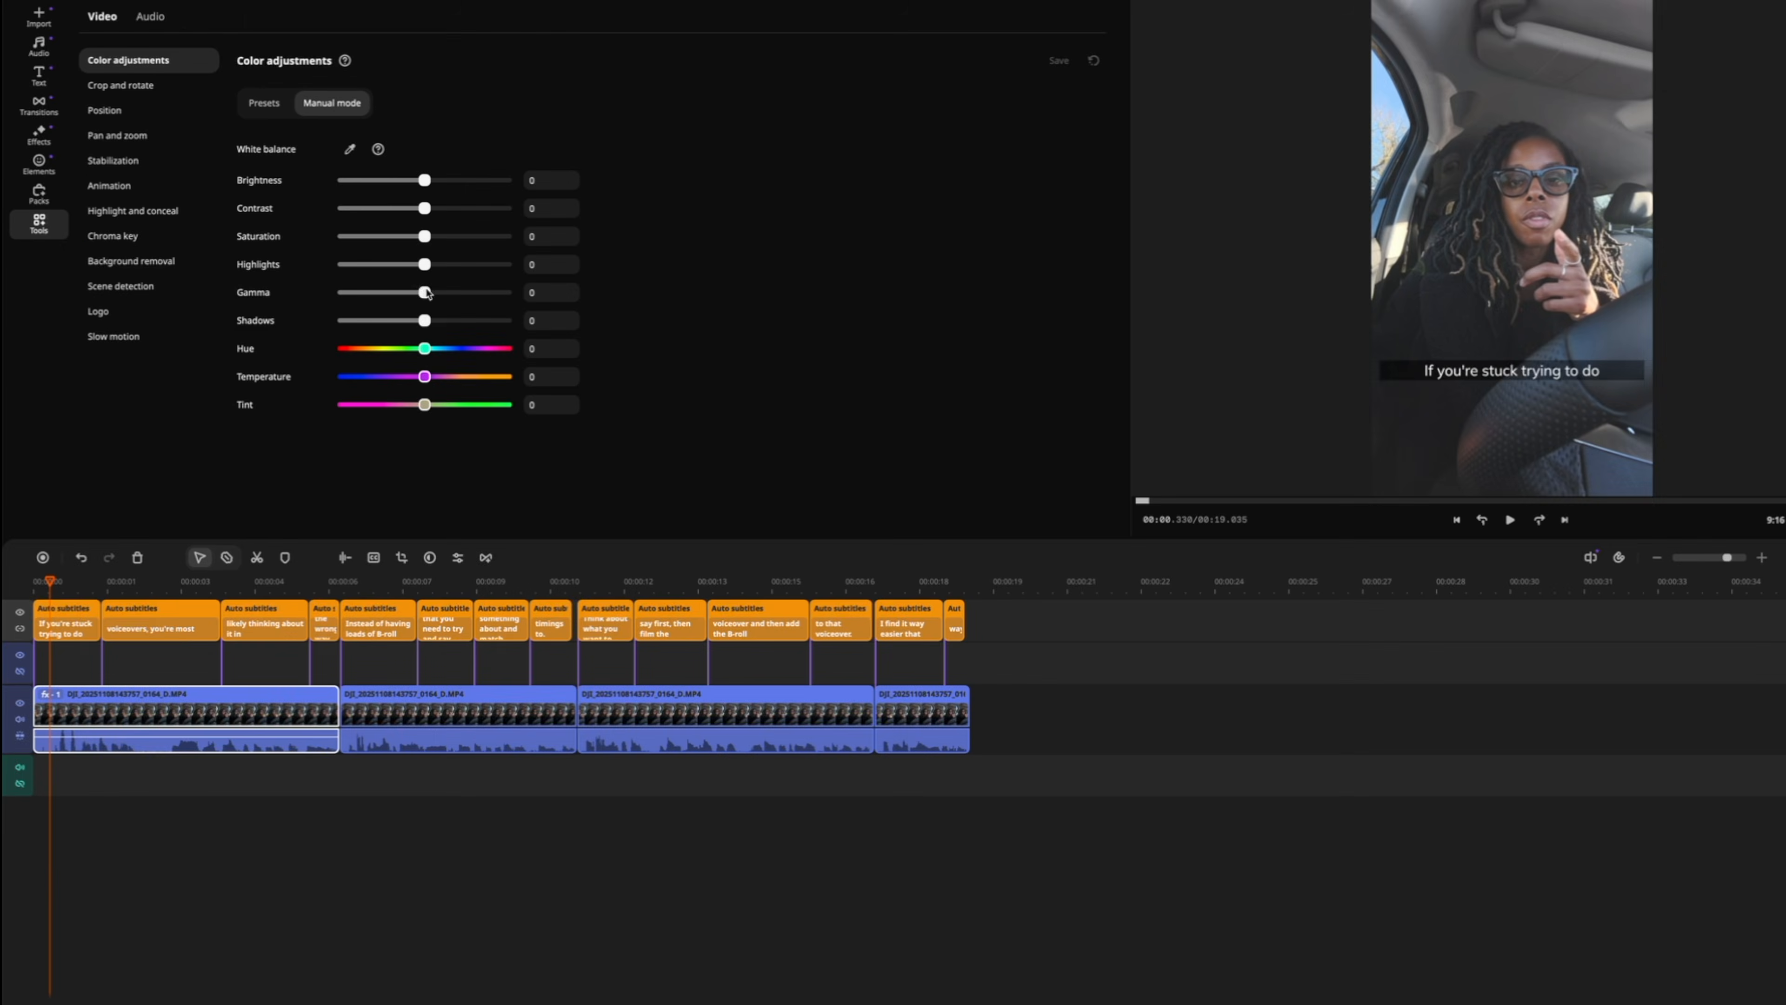
pyautogui.moveTo(672, 462); pyautogui.dragTo(670, 462)
pyautogui.moveTo(305, 338); pyautogui.dragTo(309, 340)
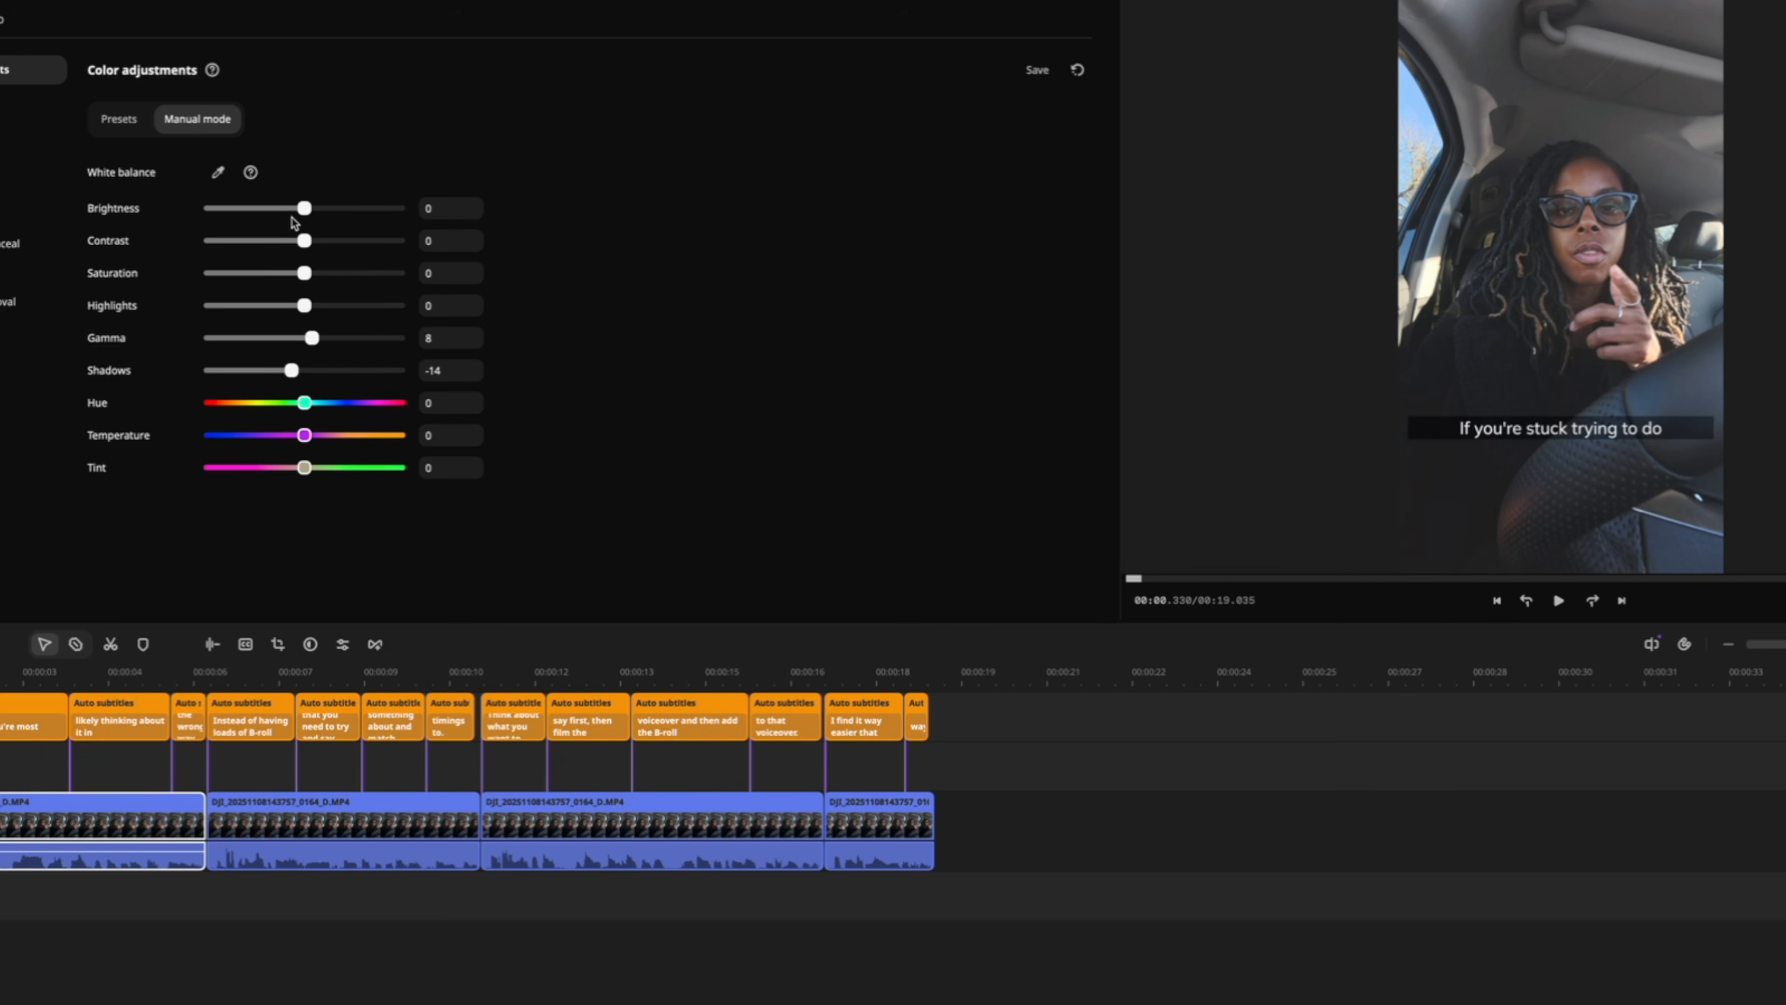
# - Set the first video clip's Brightness to 1 and Saturation to 10
pyautogui.moveTo(304, 208); pyautogui.dragTo(305, 209)
pyautogui.moveTo(302, 274); pyautogui.dragTo(311, 277)
pyautogui.moveTo(306, 249)
pyautogui.moveTo(308, 274); pyautogui.dragTo(315, 278)
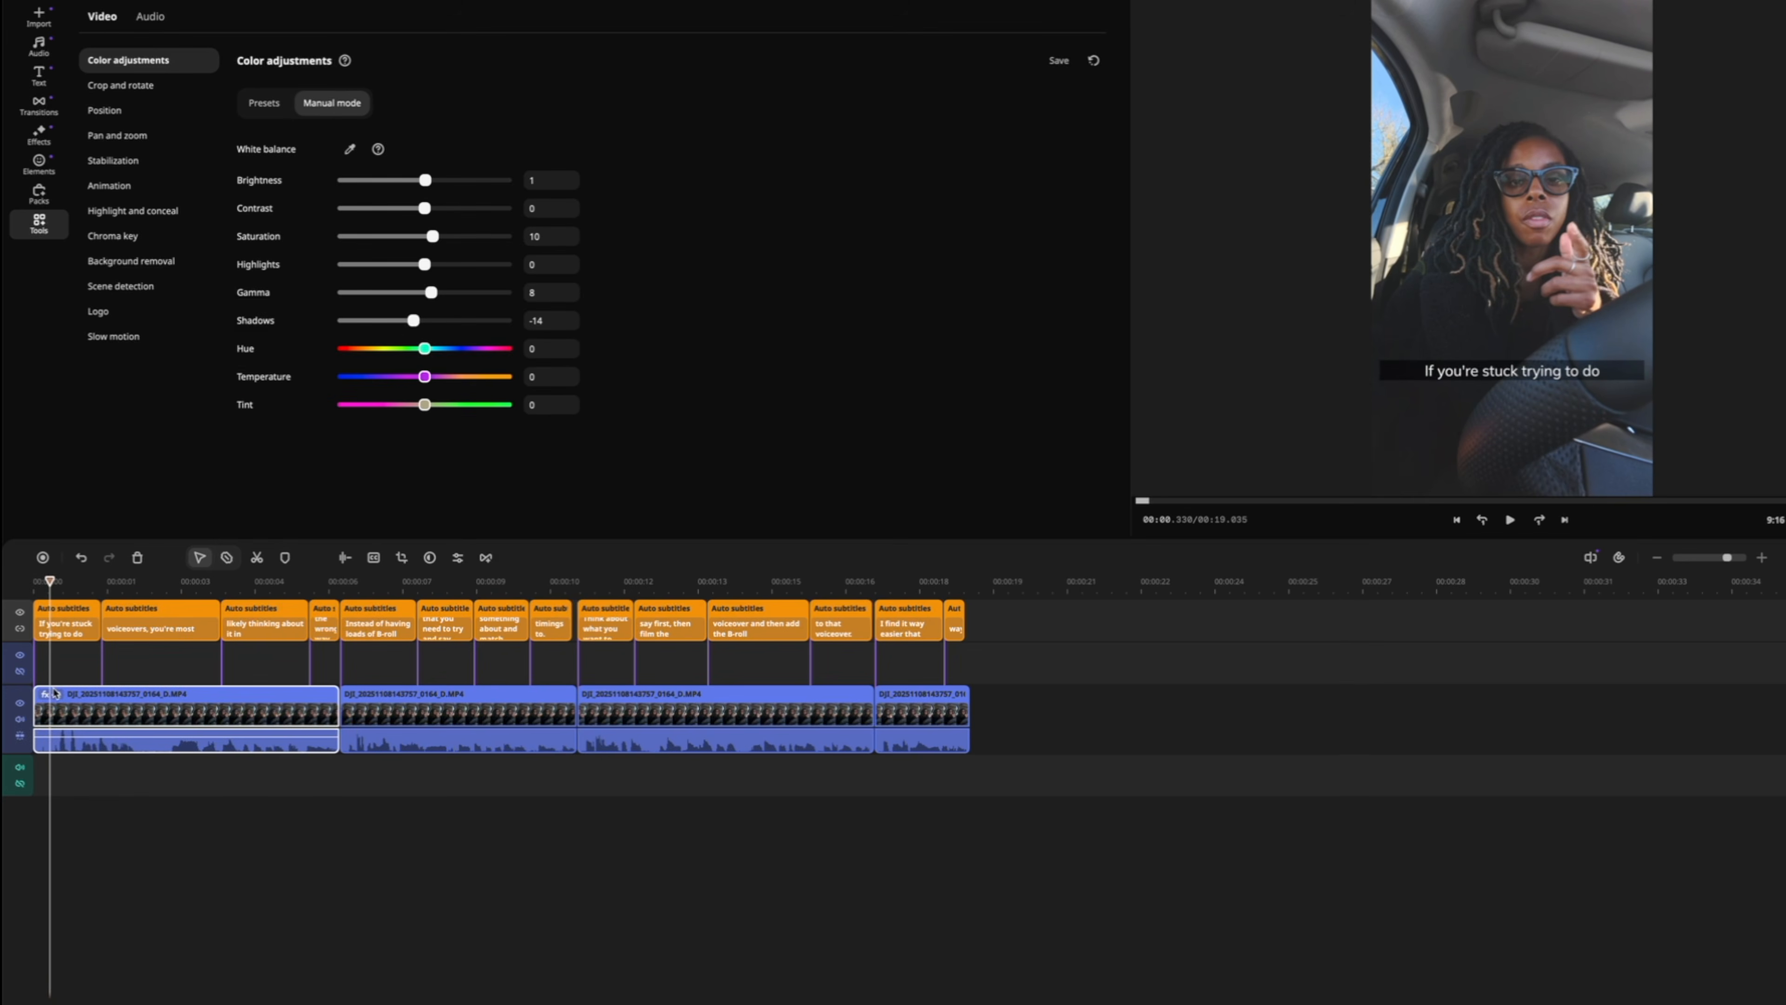
# - Compare the first clip with the TG_Creative_Urban_Grunge LUT off and on, and set the LUT's strength to 78%
pyautogui.click(54, 693)
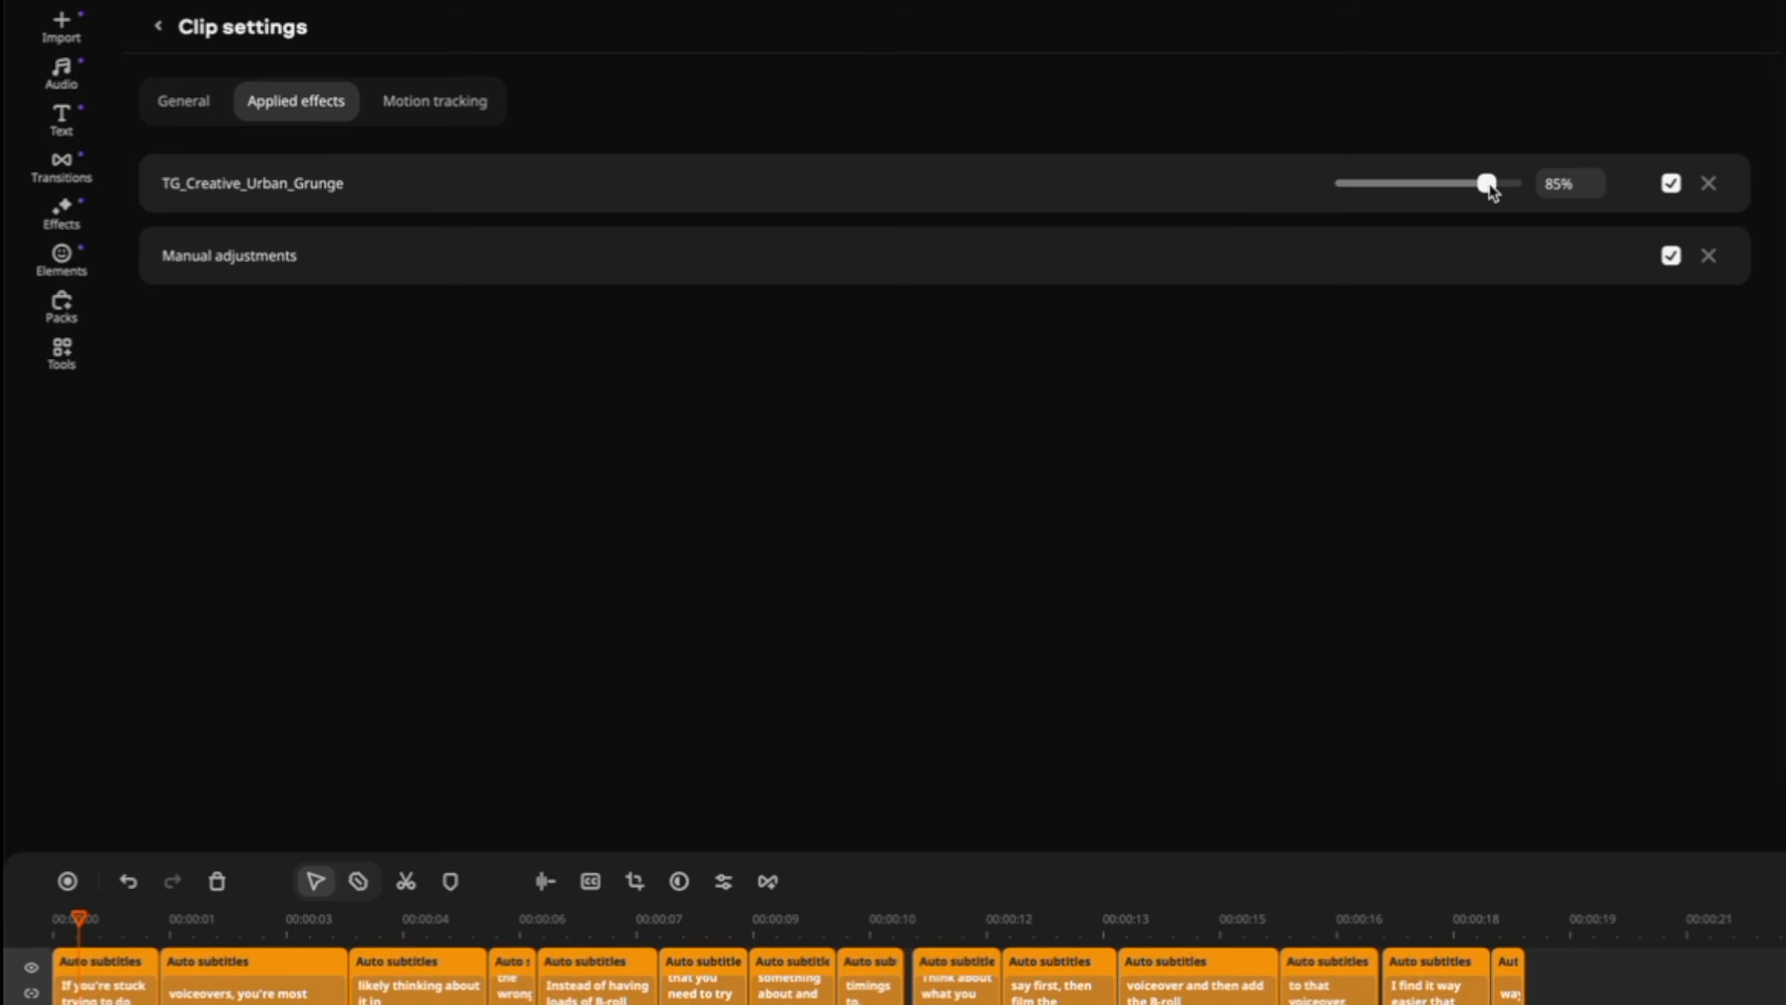
pyautogui.moveTo(1489, 184); pyautogui.dragTo(1491, 184)
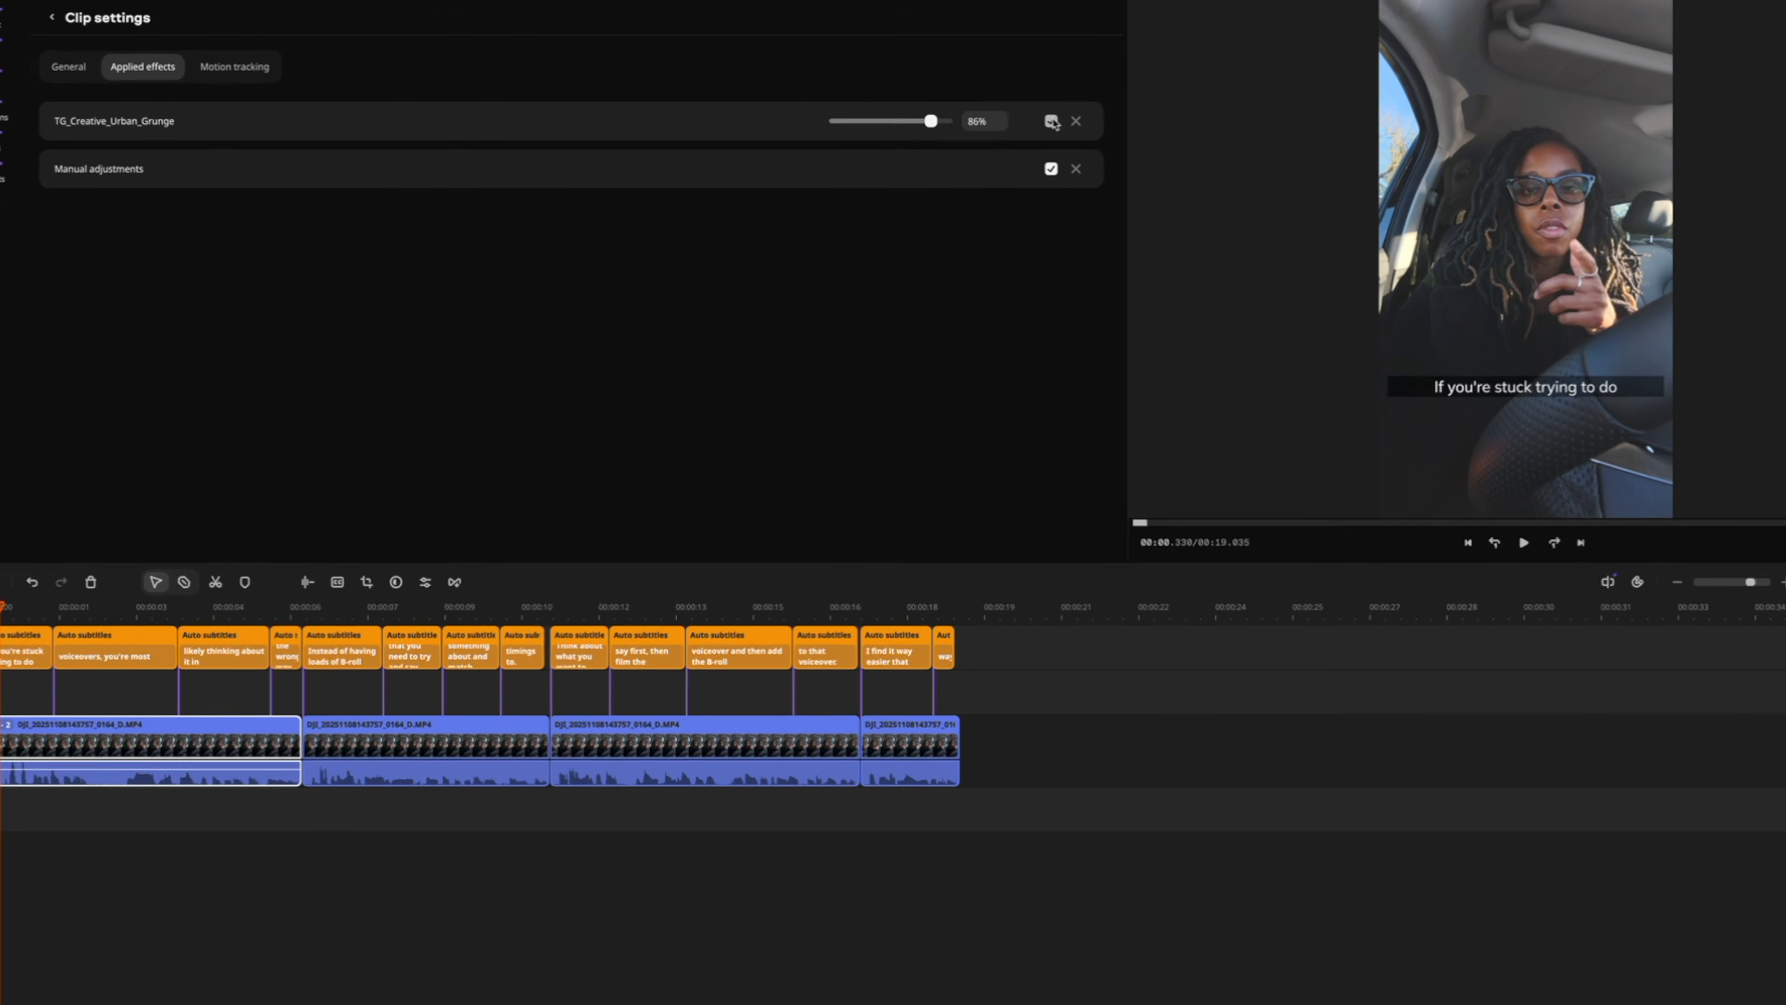
pyautogui.click(1052, 121)
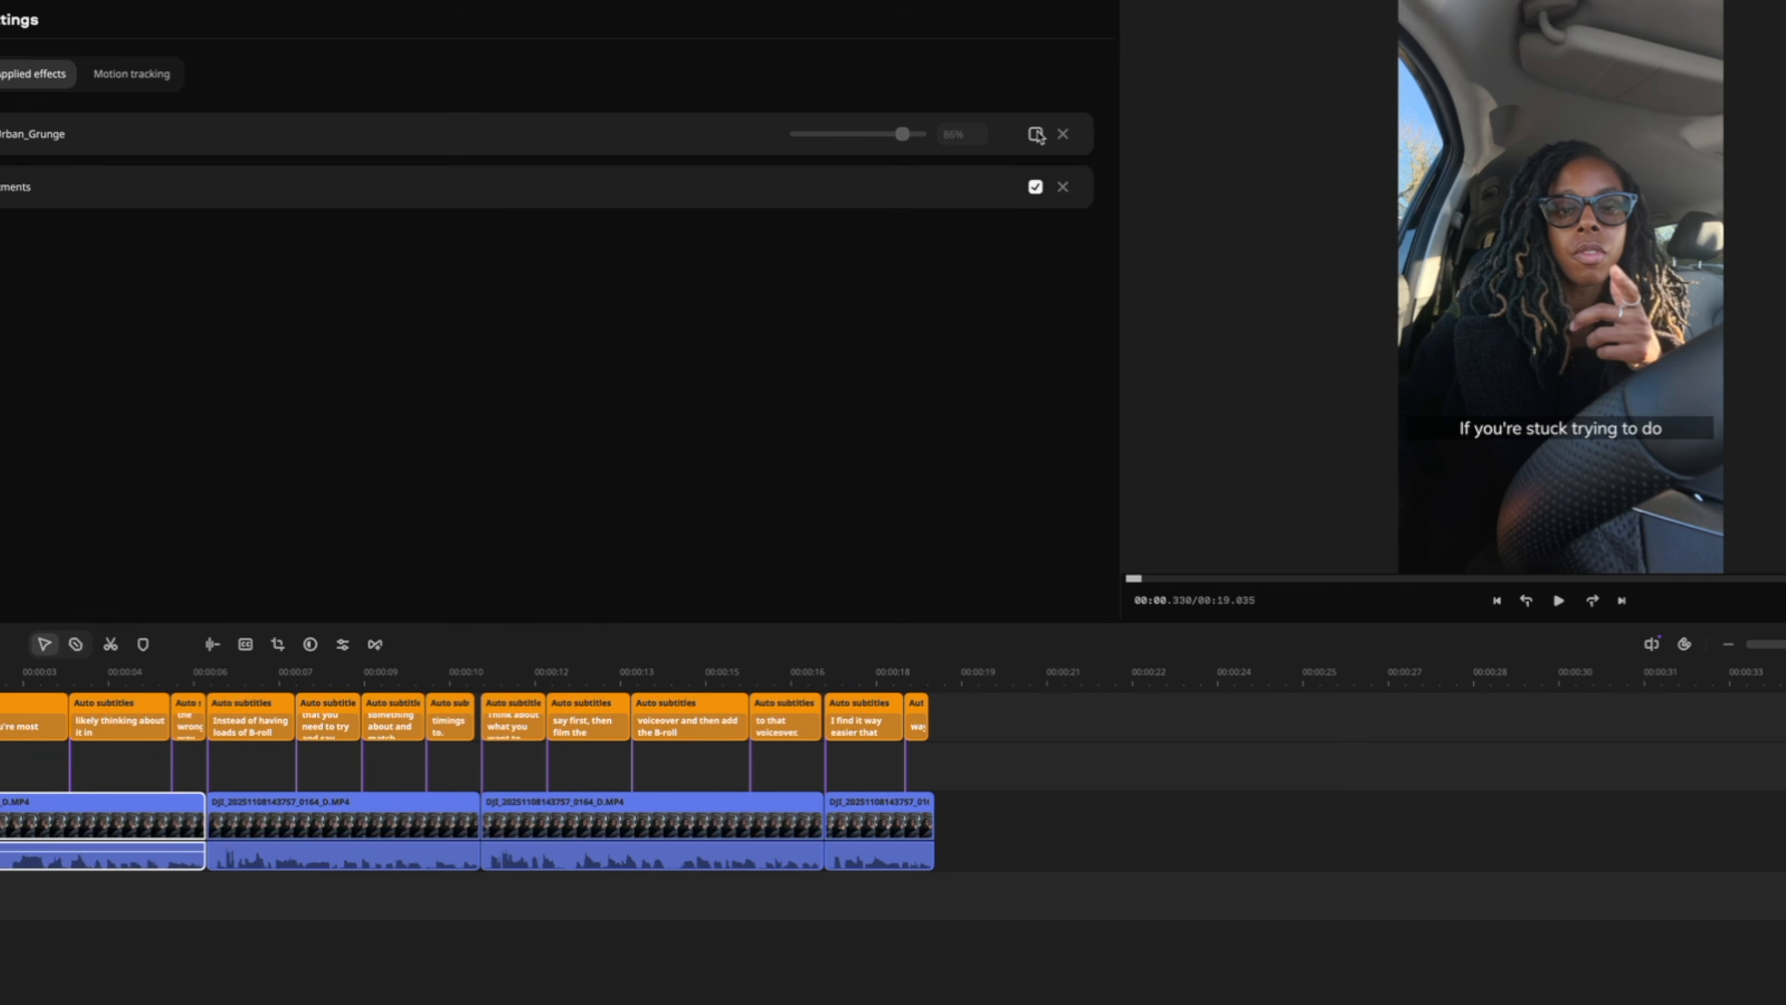
pyautogui.click(1037, 134)
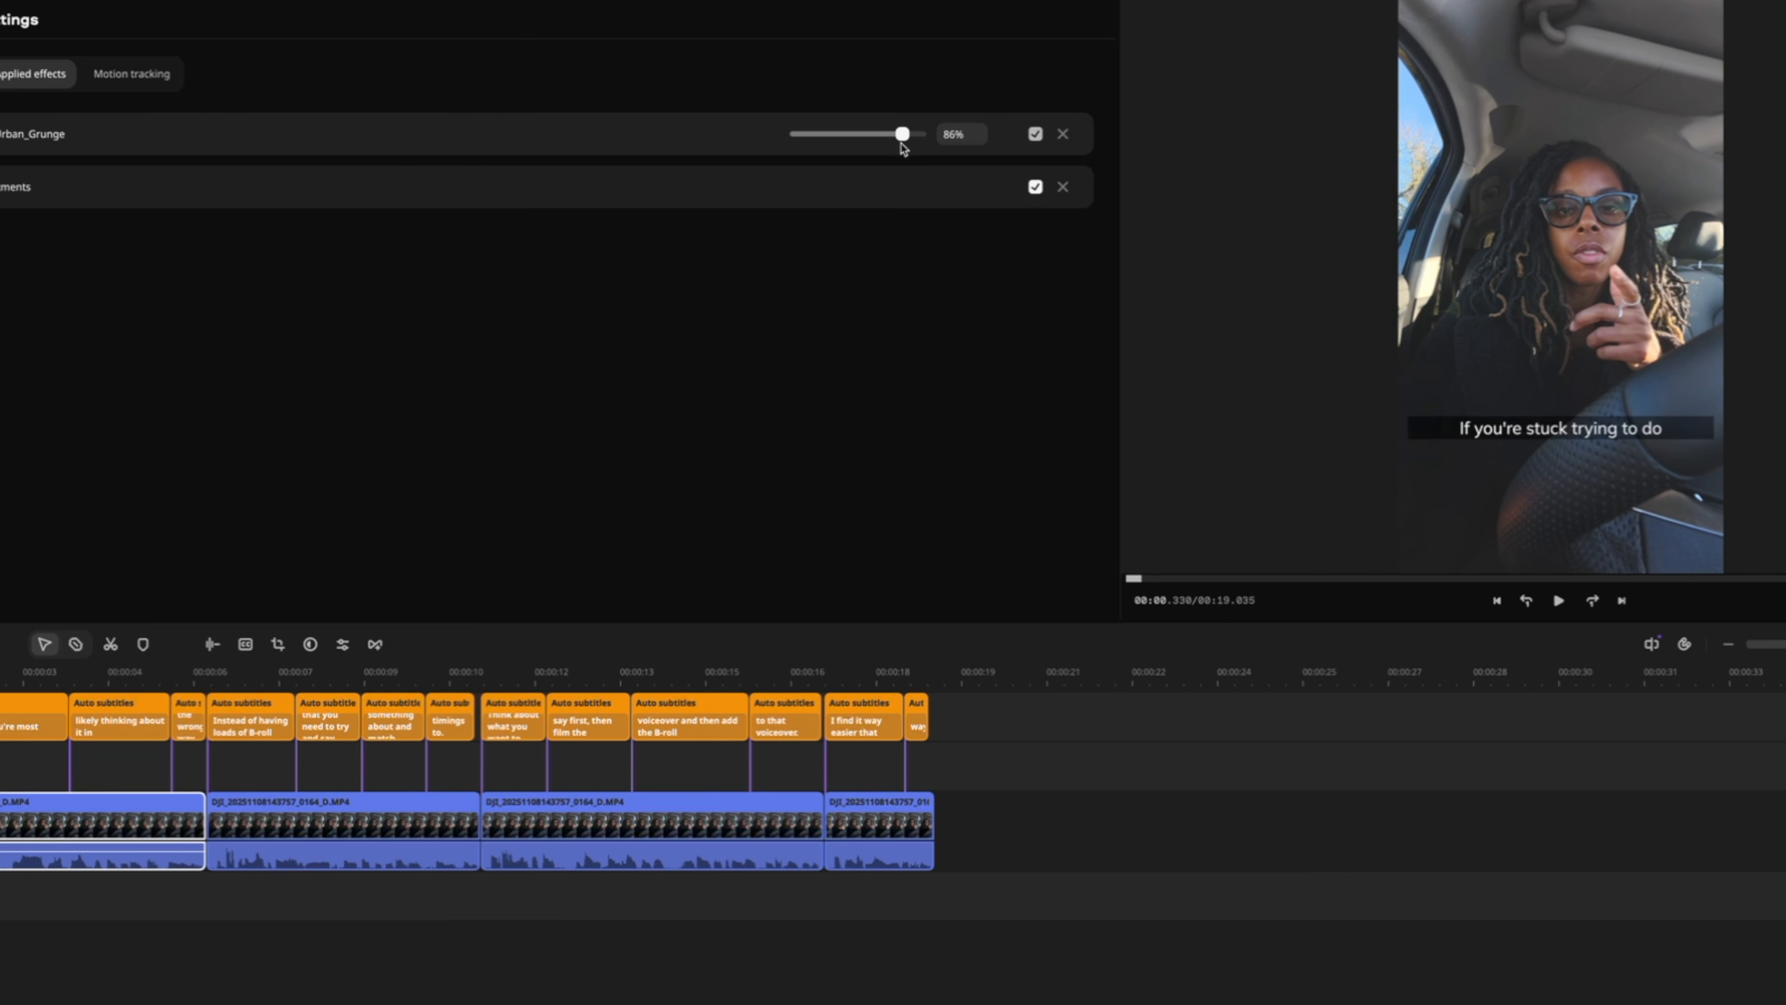
pyautogui.moveTo(903, 135)
pyautogui.mouseDown()
pyautogui.moveTo(812, 135)
pyautogui.moveTo(893, 155)
pyautogui.mouseUp()
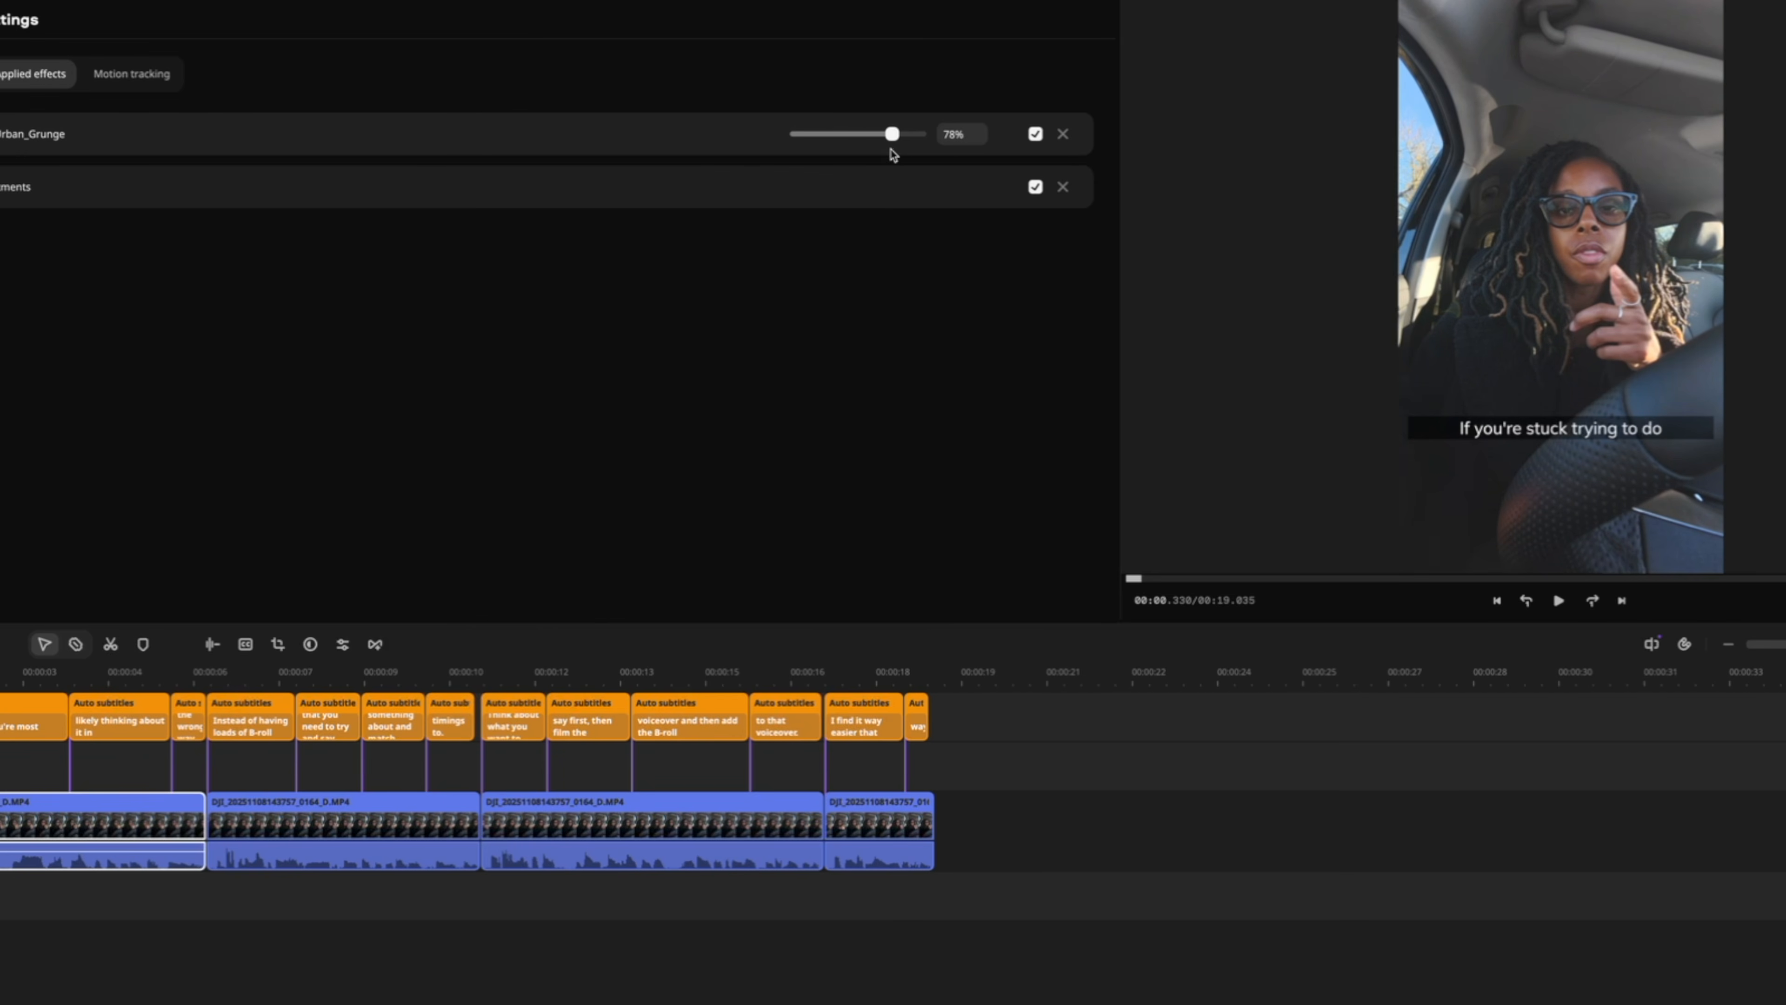